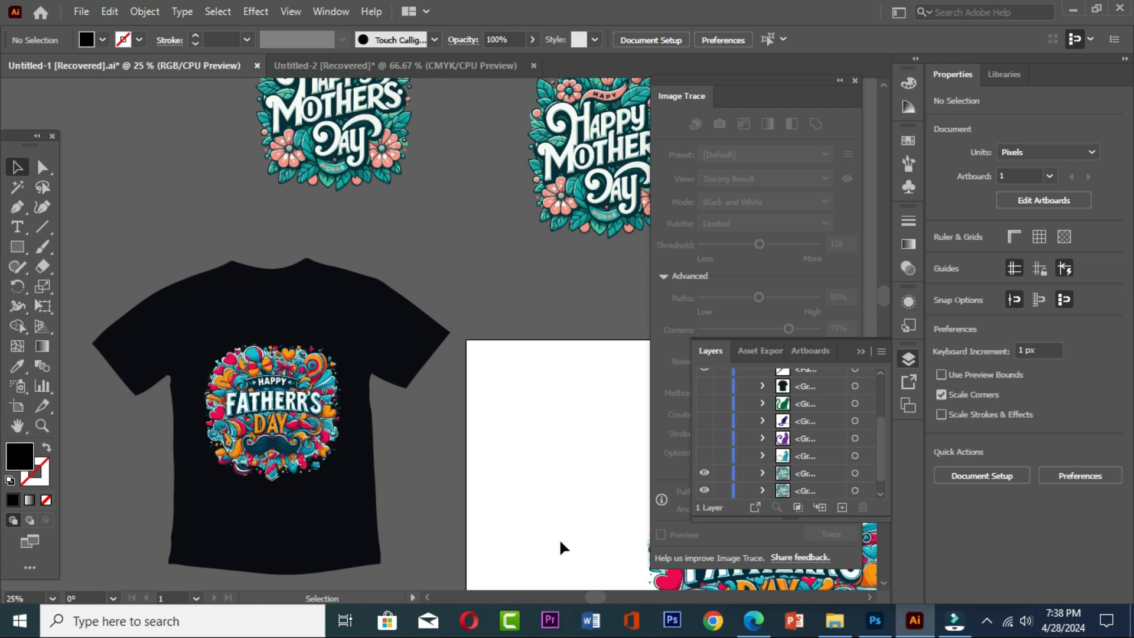
Step: Switch to Microsoft Edge and close the enlarged Father's Day image to return to the Designer creations page
{"action": "mouse_move", "coordinate": [748, 635]}
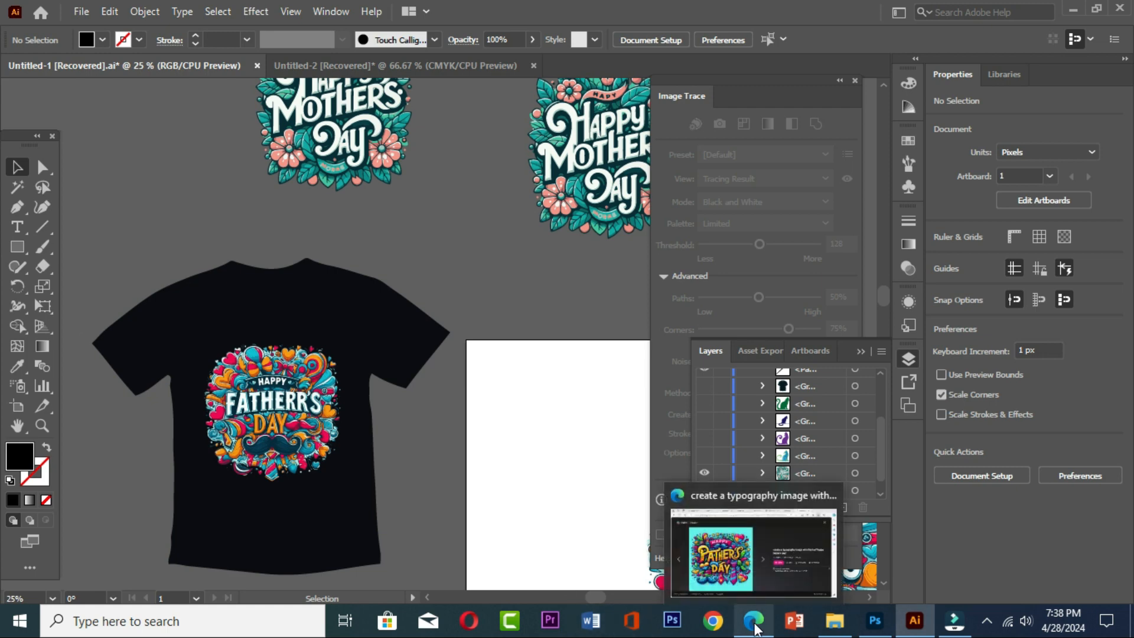
{"action": "left_click", "coordinate": [754, 553]}
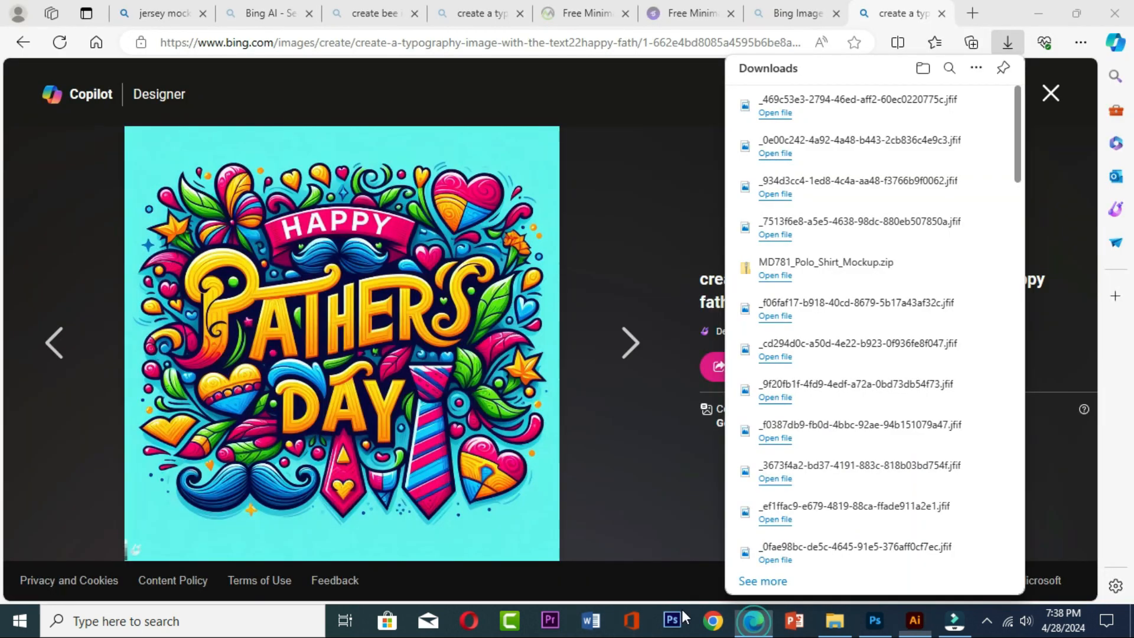
{"action": "left_click", "coordinate": [1050, 92]}
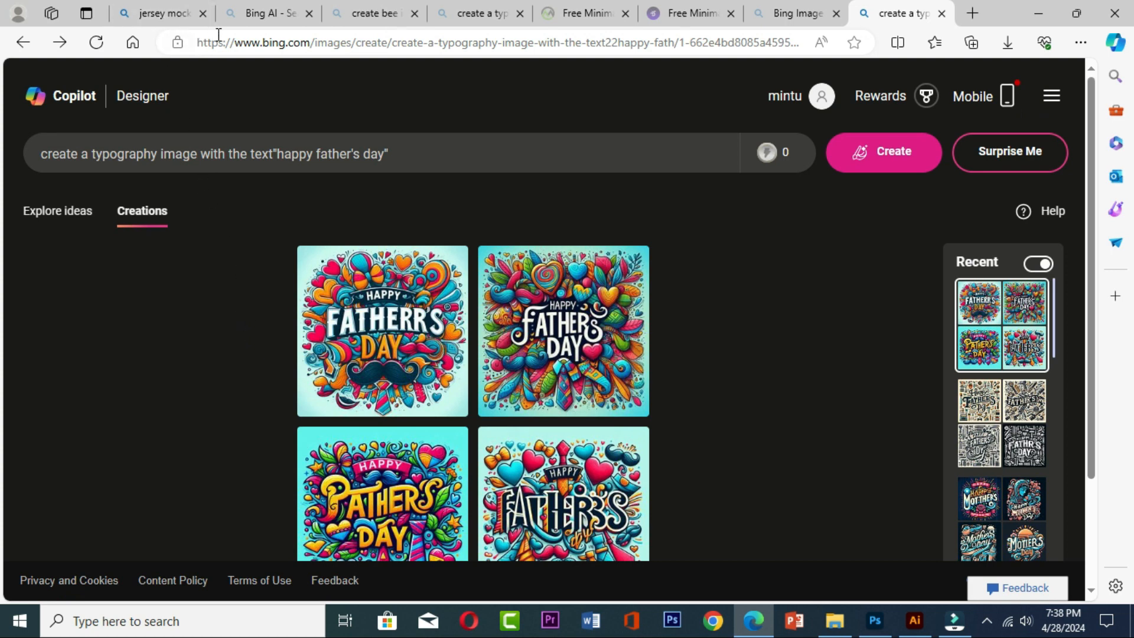
Step: Open the Copilot chat from the jersey mockup silhouette search results page
{"action": "left_click", "coordinate": [164, 19]}
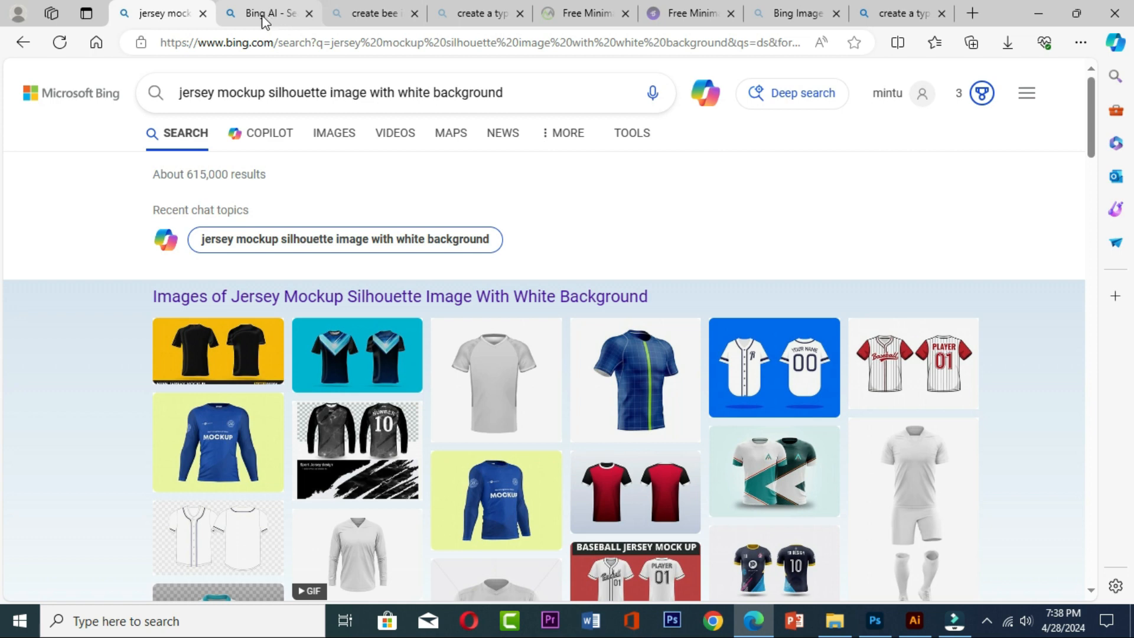
{"action": "left_click", "coordinate": [270, 18]}
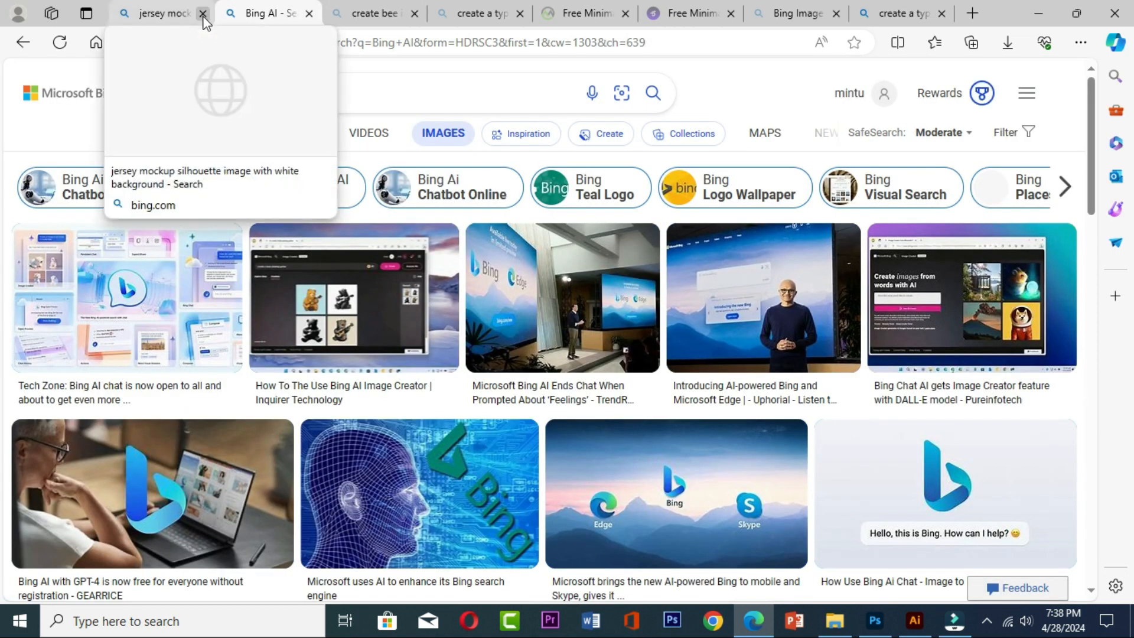
{"action": "left_click", "coordinate": [157, 14]}
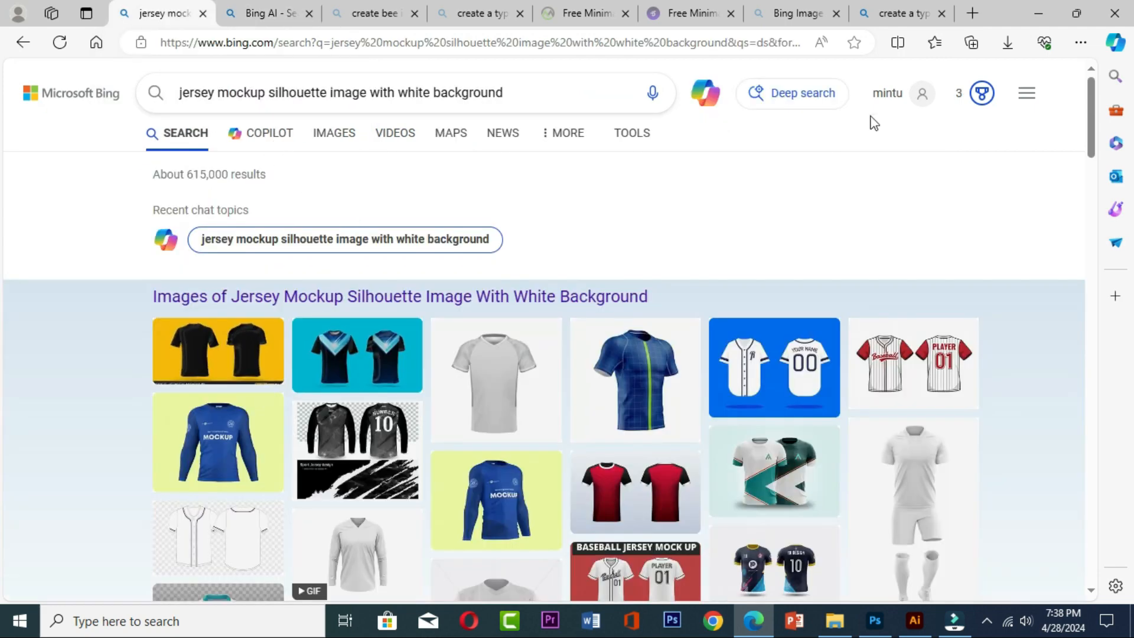
{"action": "left_click", "coordinate": [708, 96]}
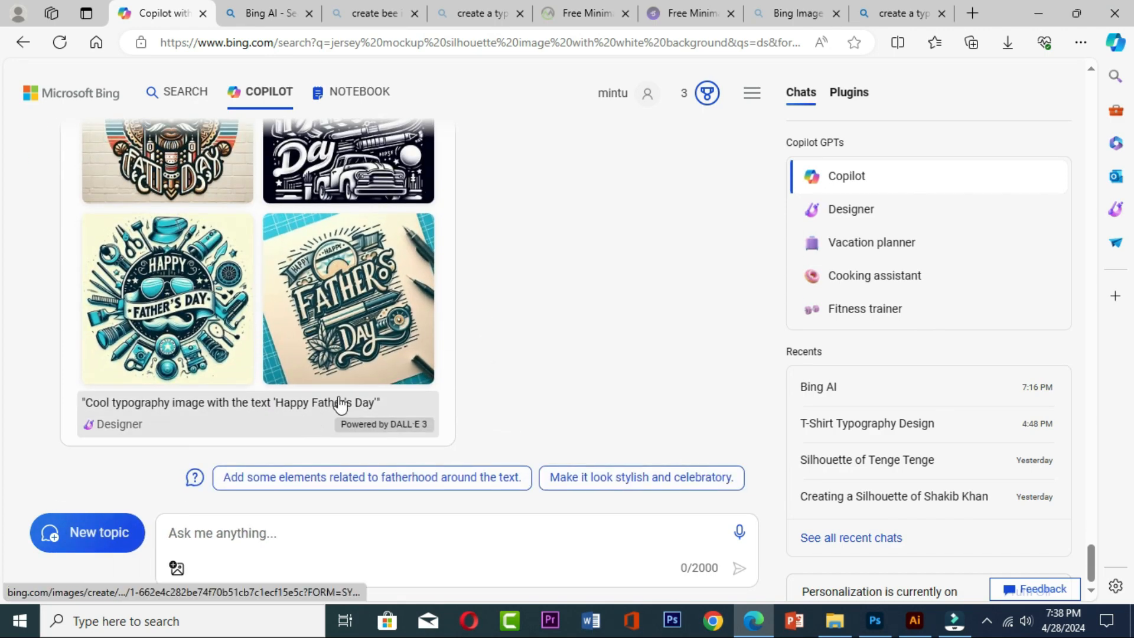
Step: Review the earlier Father's Day and Mother's Day typography prompts and generated images in the Copilot chat
{"action": "scroll", "coordinate": [468, 367], "scroll_direction": "up", "scroll_amount": 3}
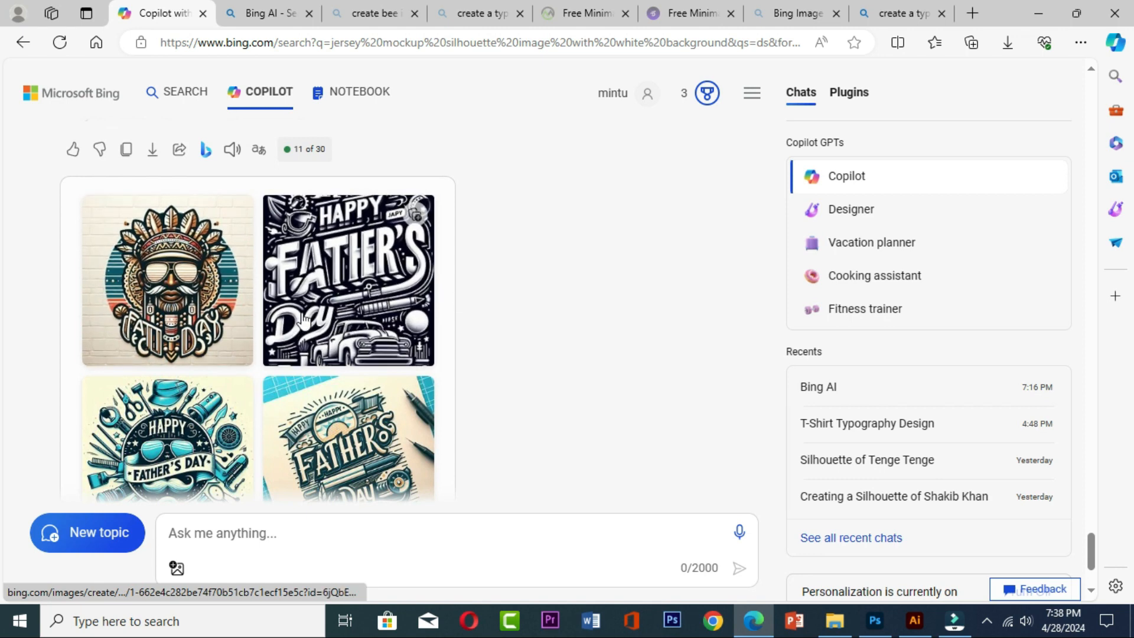
{"action": "scroll", "coordinate": [354, 326], "scroll_direction": "down", "scroll_amount": 2}
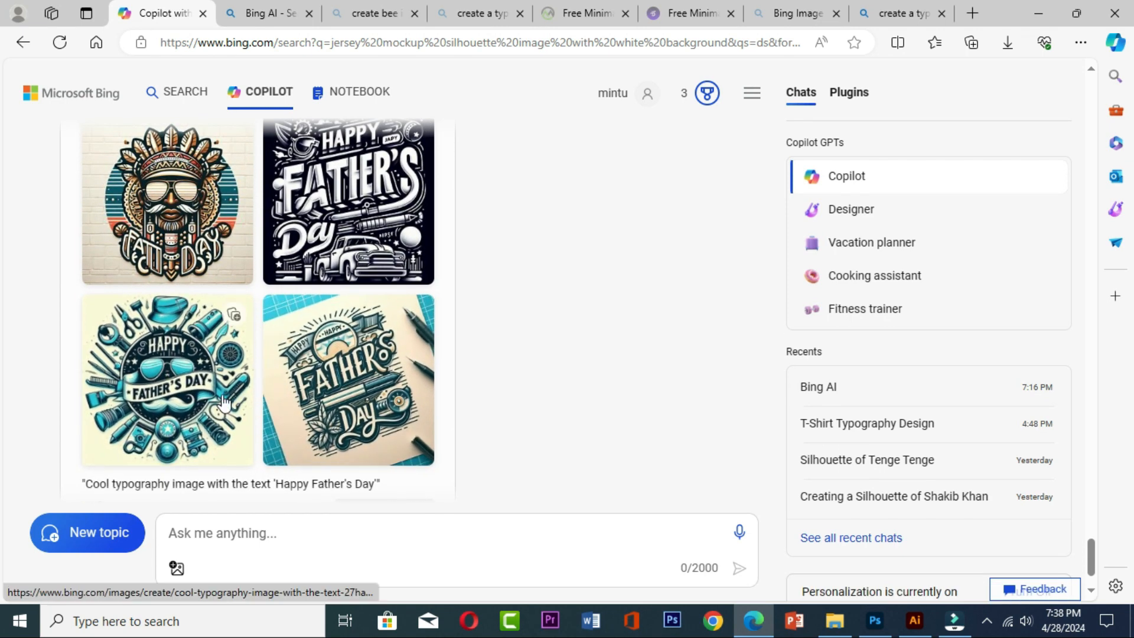
{"action": "scroll", "coordinate": [256, 310], "scroll_direction": "up", "scroll_amount": 8}
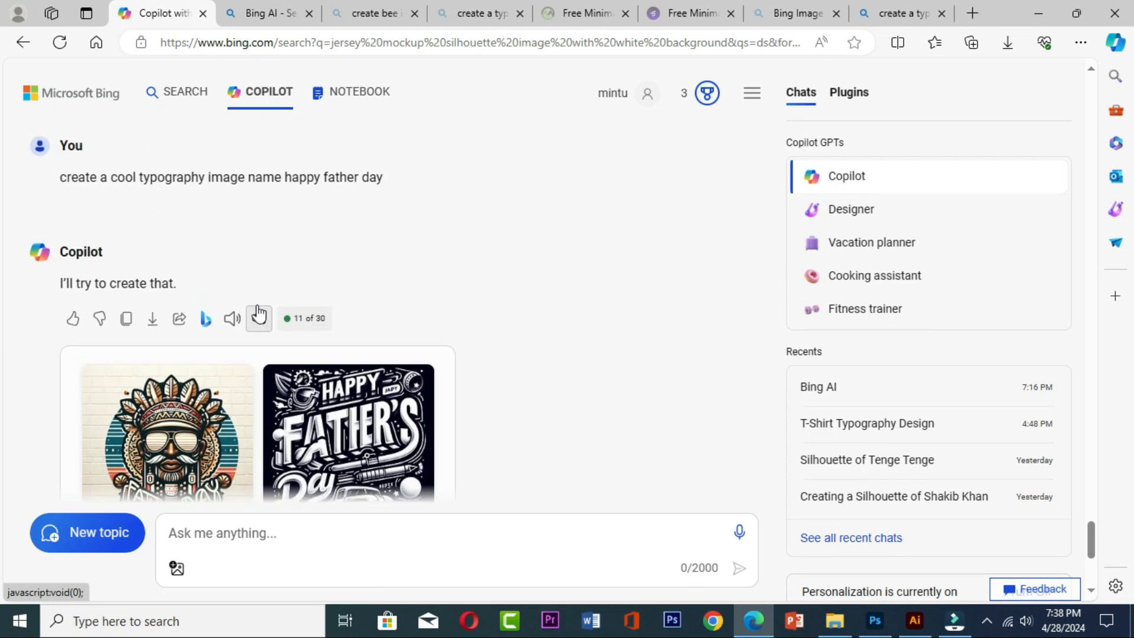
{"action": "scroll", "coordinate": [258, 313], "scroll_direction": "up", "scroll_amount": 10}
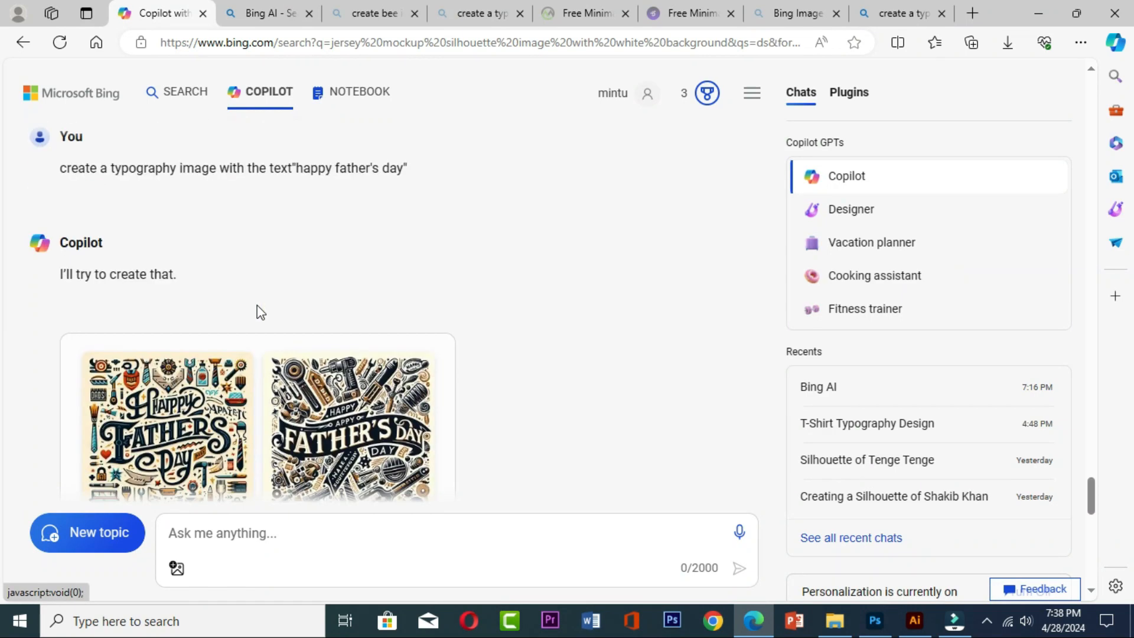
{"action": "scroll", "coordinate": [257, 311], "scroll_direction": "up", "scroll_amount": 3}
{"action": "scroll", "coordinate": [263, 311], "scroll_direction": "down", "scroll_amount": 4}
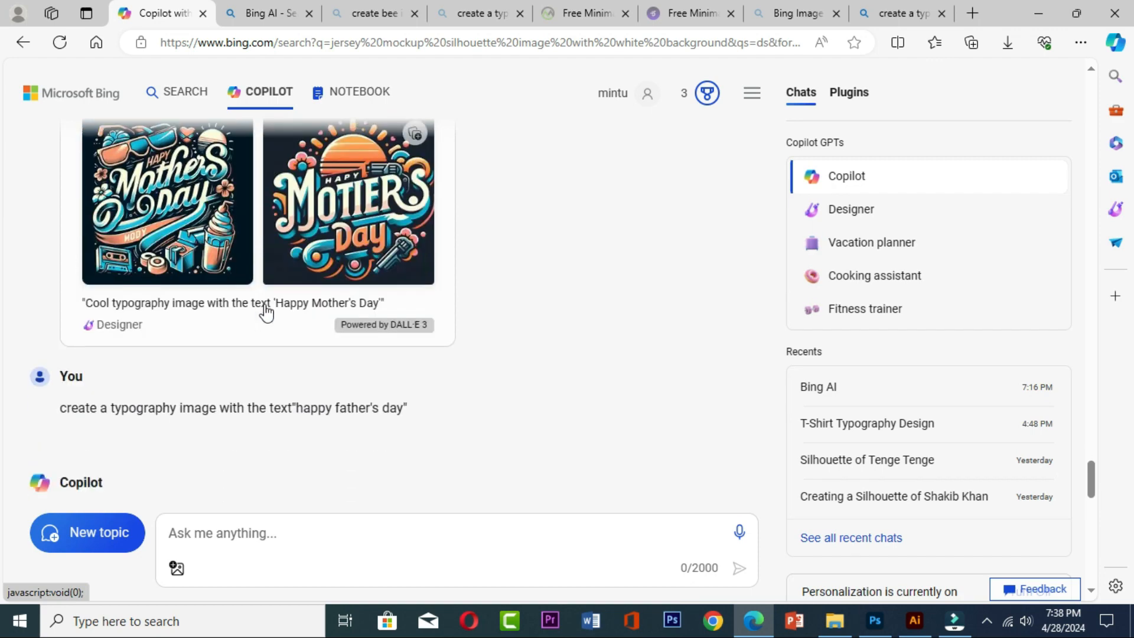
{"action": "scroll", "coordinate": [266, 311], "scroll_direction": "down", "scroll_amount": 5}
{"action": "scroll", "coordinate": [236, 343], "scroll_direction": "up", "scroll_amount": 4}
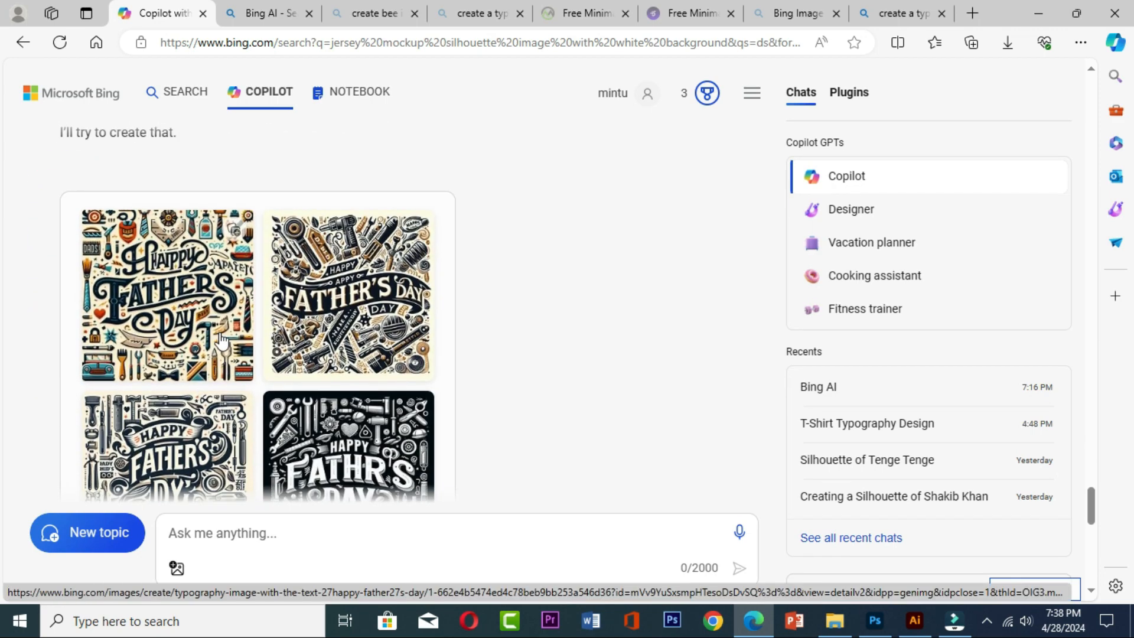
{"action": "scroll", "coordinate": [162, 339], "scroll_direction": "down", "scroll_amount": 3}
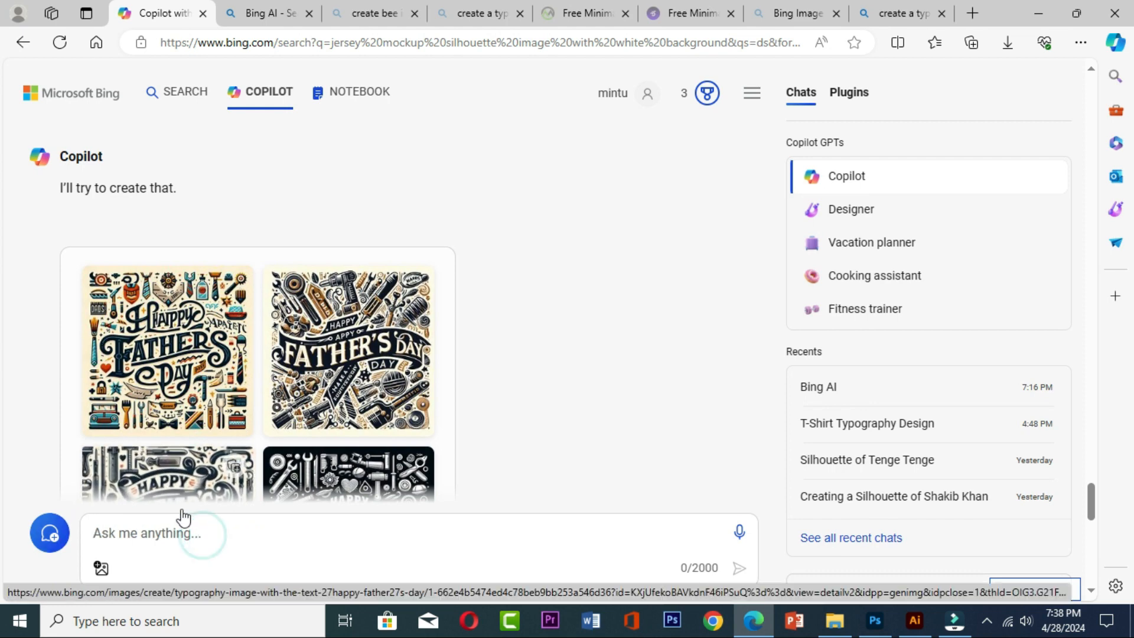
{"action": "scroll", "coordinate": [183, 473], "scroll_direction": "up", "scroll_amount": 4}
{"action": "scroll", "coordinate": [135, 354], "scroll_direction": "up", "scroll_amount": 9}
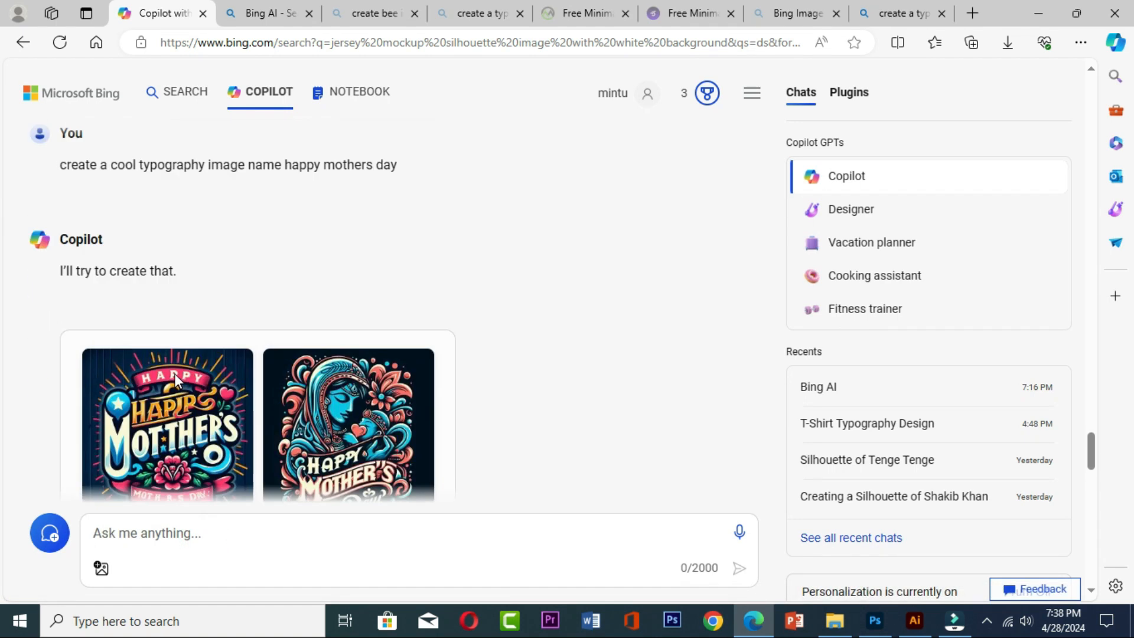
Step: Copy the earlier prompt "create a cool typography image name happy mothers day" and submit it again in the Copilot chat
{"action": "left_click_drag", "start_coordinate": [59, 239], "coordinate": [421, 244]}
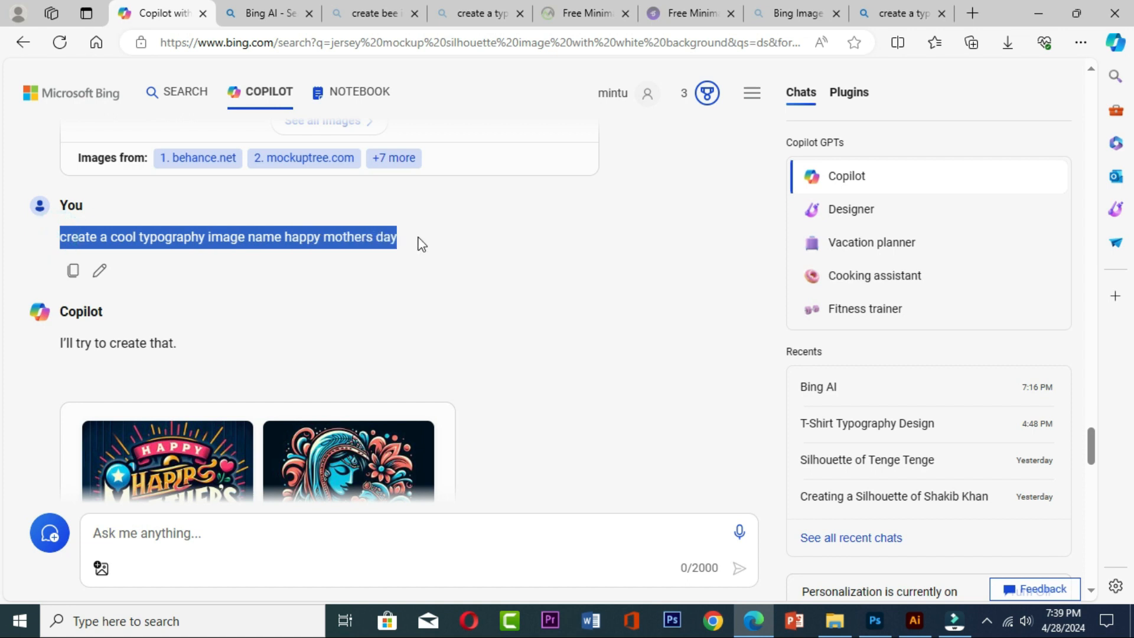
{"action": "right_click", "coordinate": [285, 247]}
{"action": "left_click", "coordinate": [327, 261]}
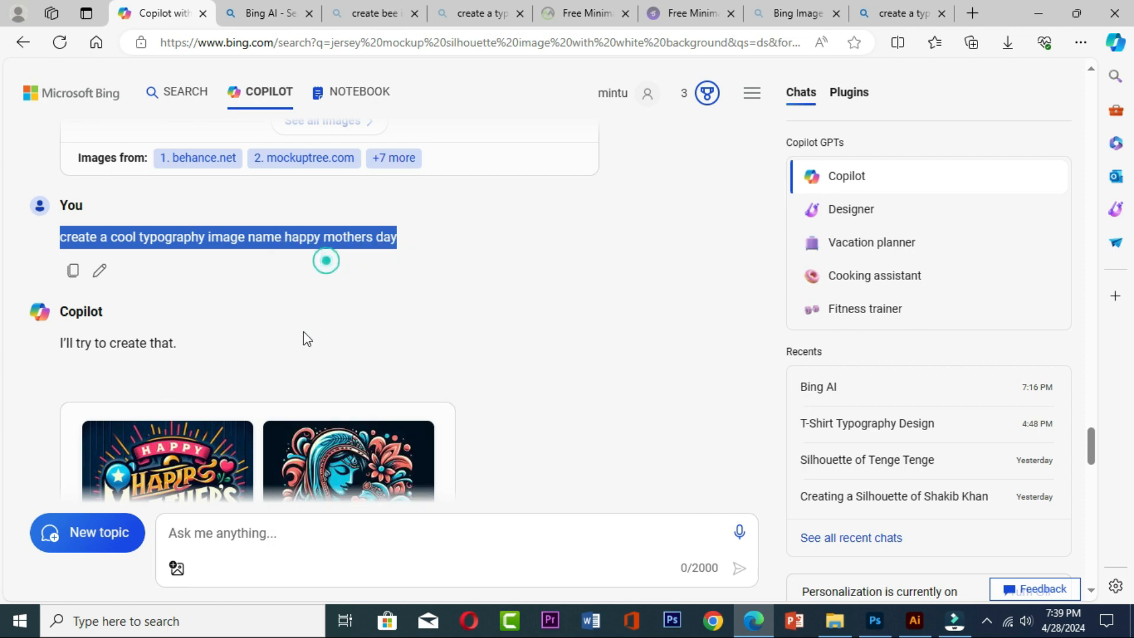
{"action": "scroll", "coordinate": [304, 339], "scroll_direction": "down", "scroll_amount": 5}
{"action": "scroll", "coordinate": [304, 339], "scroll_direction": "up", "scroll_amount": 5}
{"action": "left_click", "coordinate": [208, 539]}
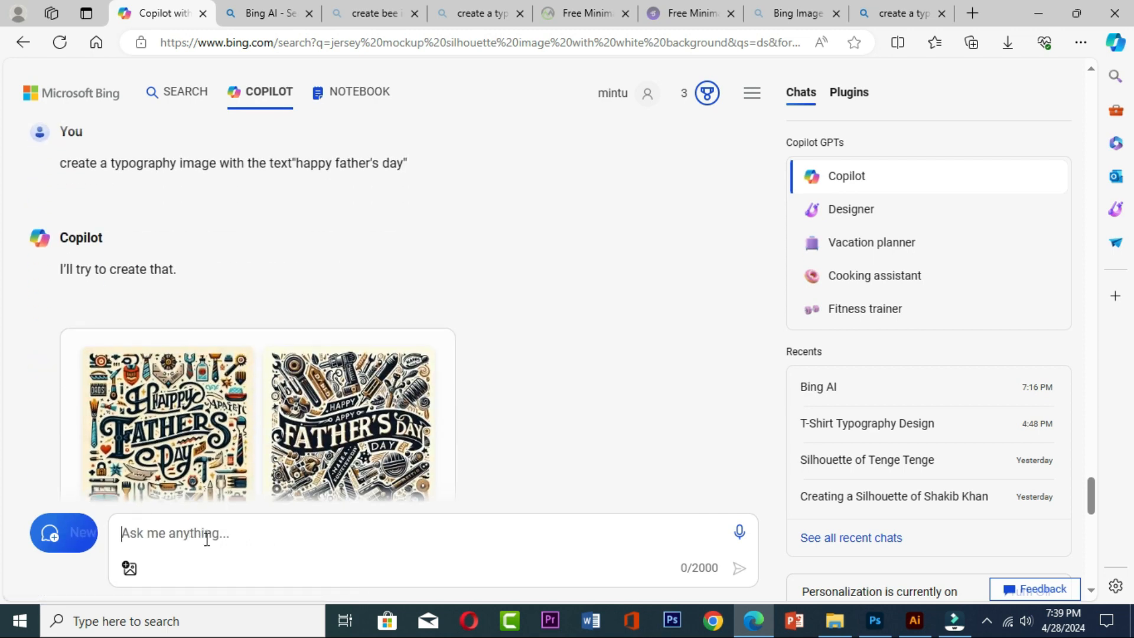
{"action": "right_click", "coordinate": [208, 541]}
{"action": "left_click", "coordinate": [254, 379]}
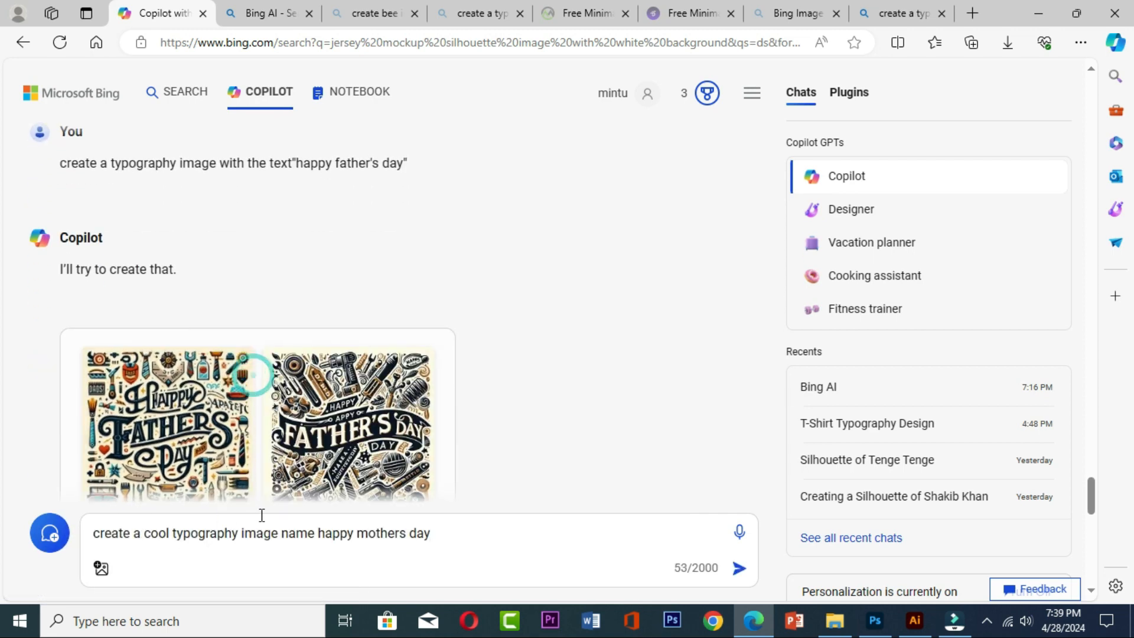
{"action": "left_click", "coordinate": [737, 574]}
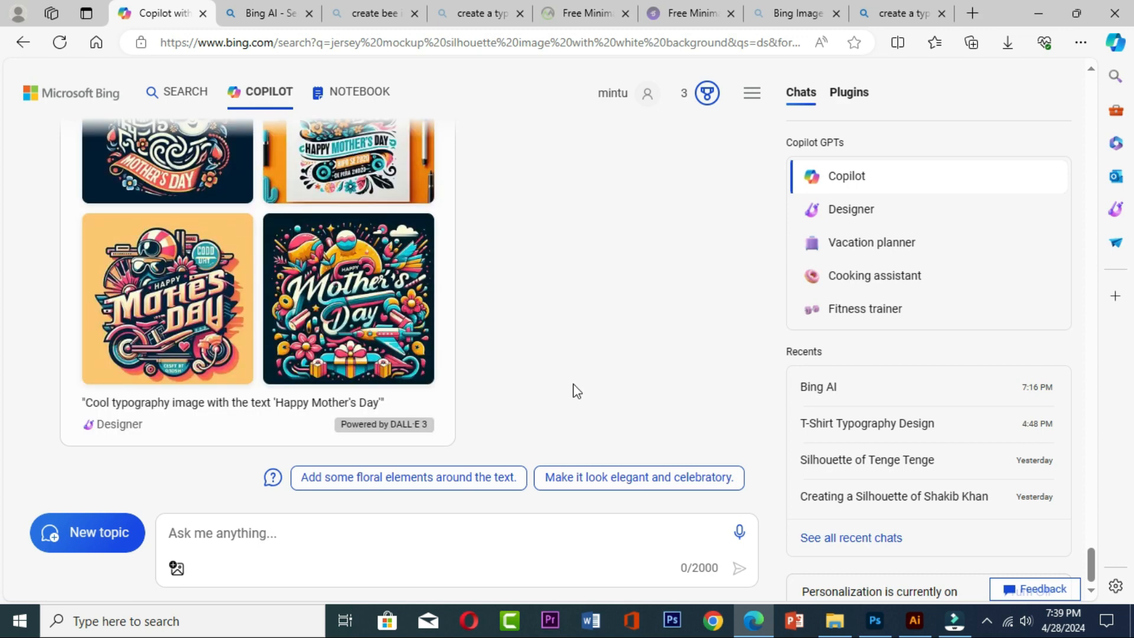
Step: Examine the newly generated Mother's Day typography images and compare them with the earlier results in the chat
{"action": "scroll", "coordinate": [216, 112], "scroll_direction": "up", "scroll_amount": 3}
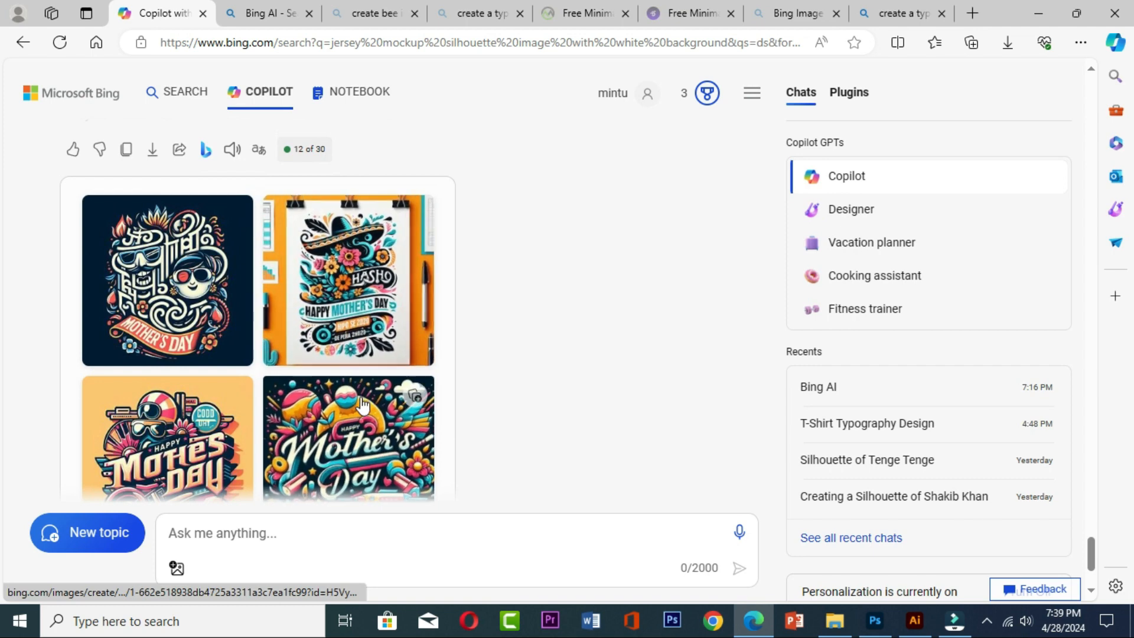
{"action": "scroll", "coordinate": [304, 425], "scroll_direction": "down", "scroll_amount": 3}
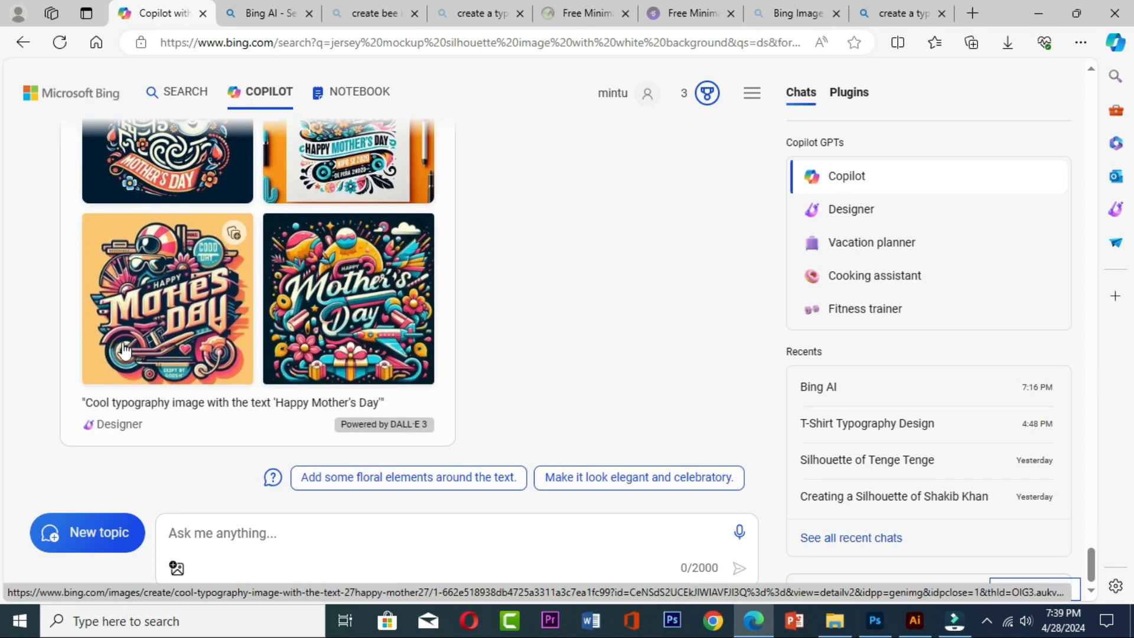
{"action": "scroll", "coordinate": [190, 335], "scroll_direction": "up", "scroll_amount": 3}
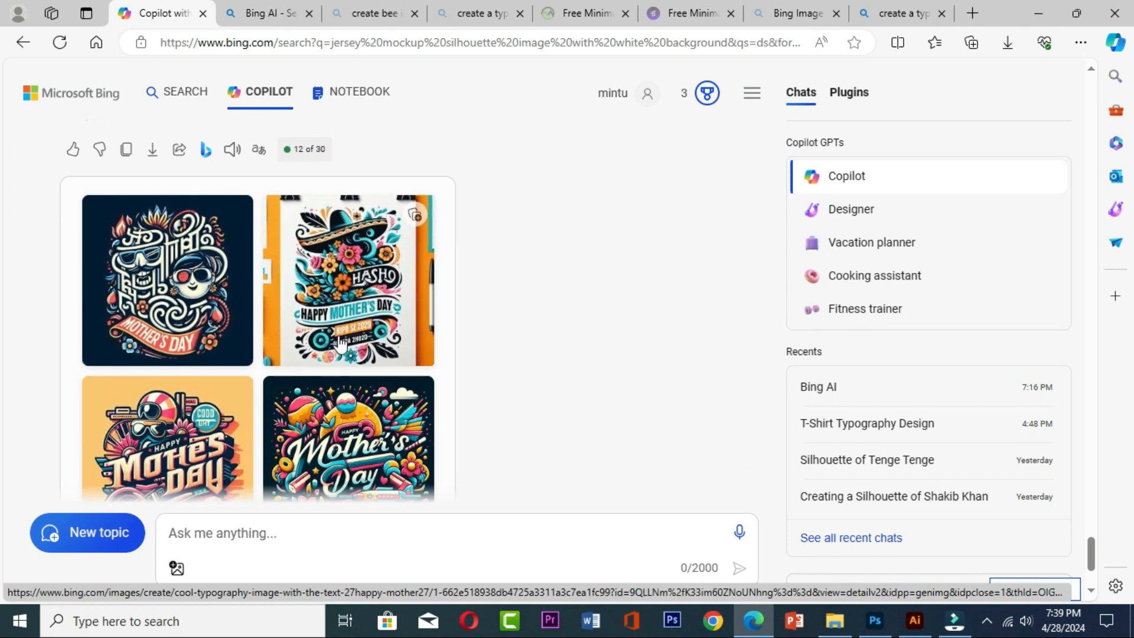
{"action": "scroll", "coordinate": [341, 341], "scroll_direction": "down", "scroll_amount": 3}
{"action": "scroll", "coordinate": [341, 341], "scroll_direction": "up", "scroll_amount": 2}
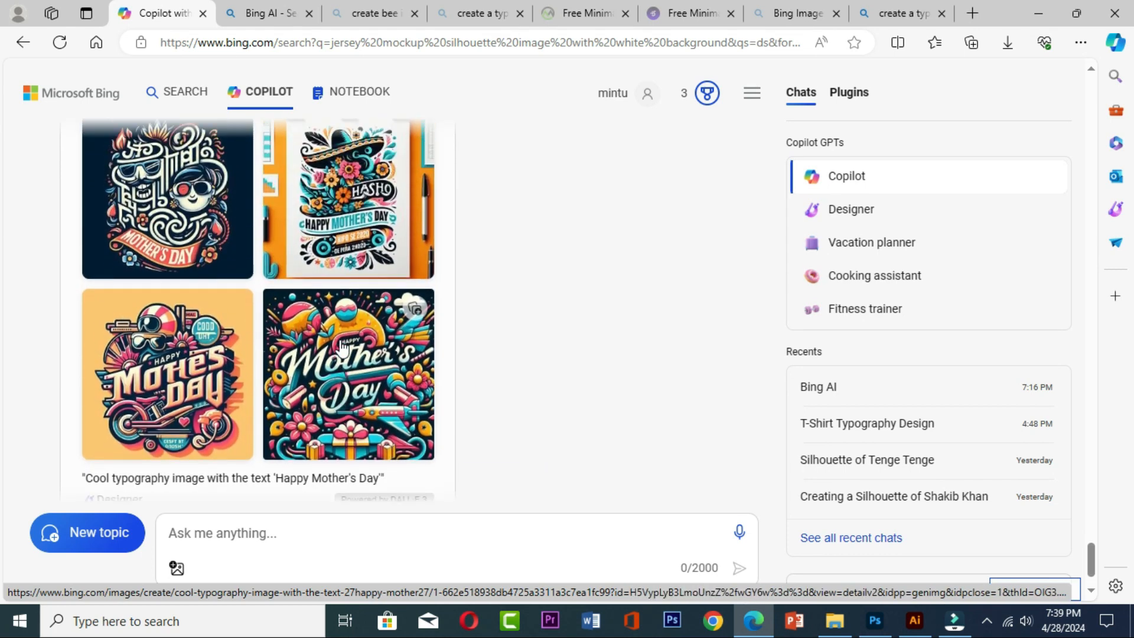
{"action": "scroll", "coordinate": [342, 347], "scroll_direction": "up", "scroll_amount": 5}
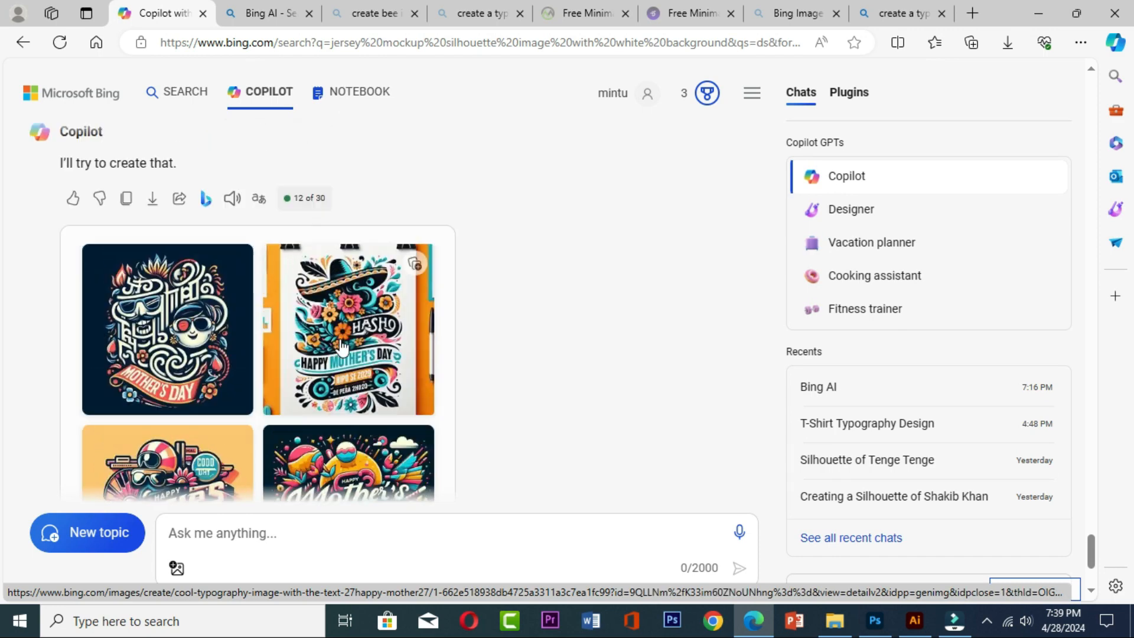
{"action": "scroll", "coordinate": [341, 348], "scroll_direction": "up", "scroll_amount": 10}
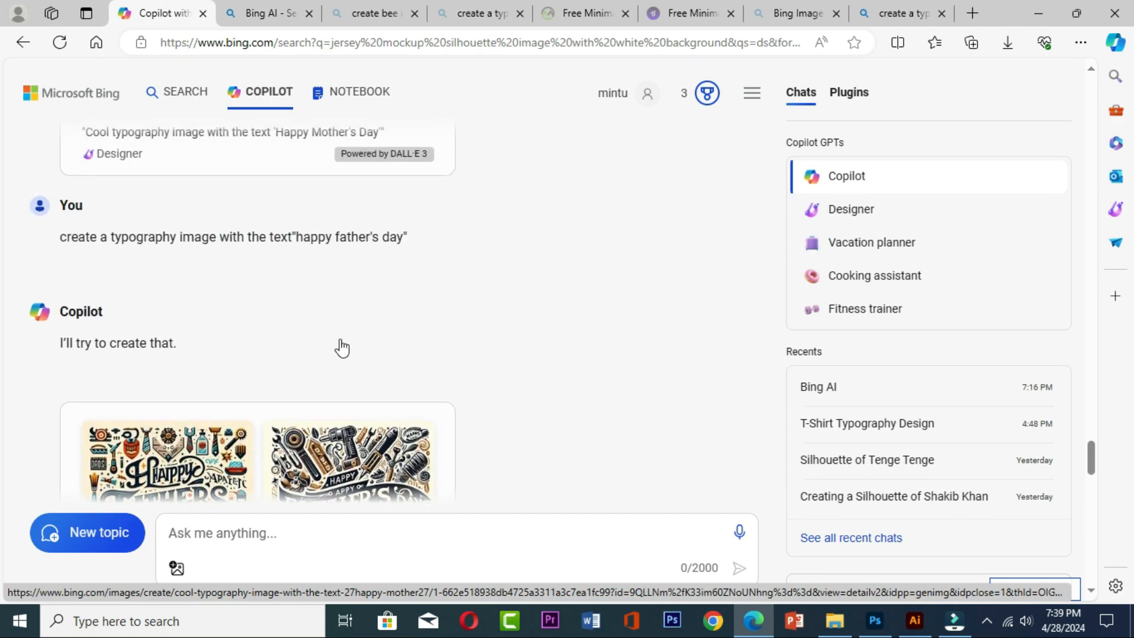
{"action": "scroll", "coordinate": [167, 450], "scroll_direction": "up", "scroll_amount": 4}
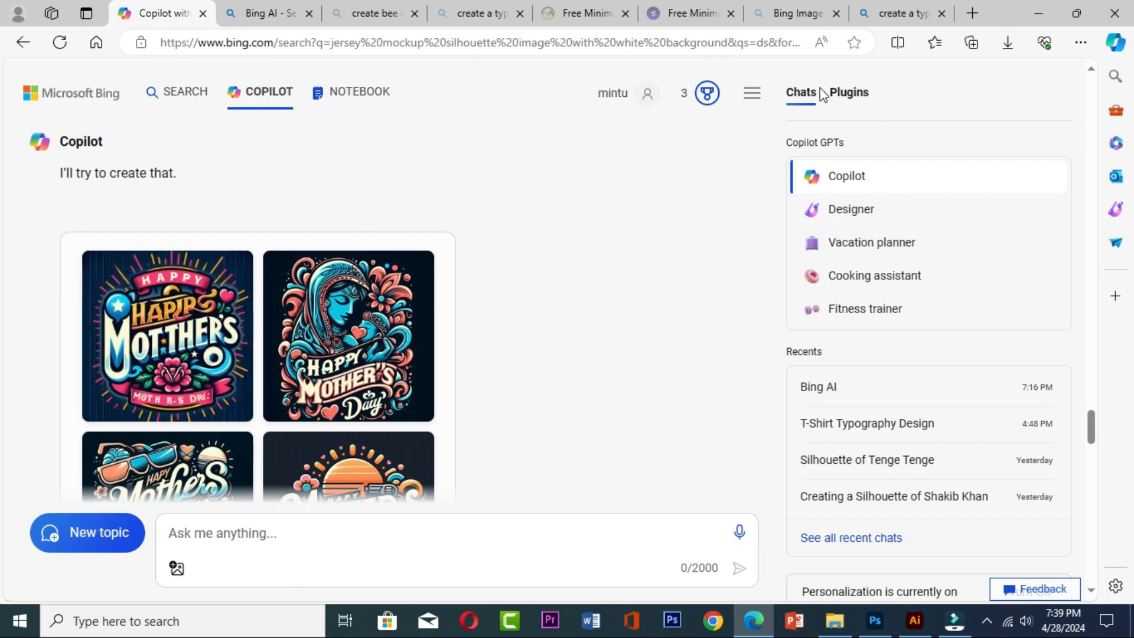
Step: Close the Bing AI image search tab and show the bee silhouette creations page
{"action": "left_click", "coordinate": [883, 16]}
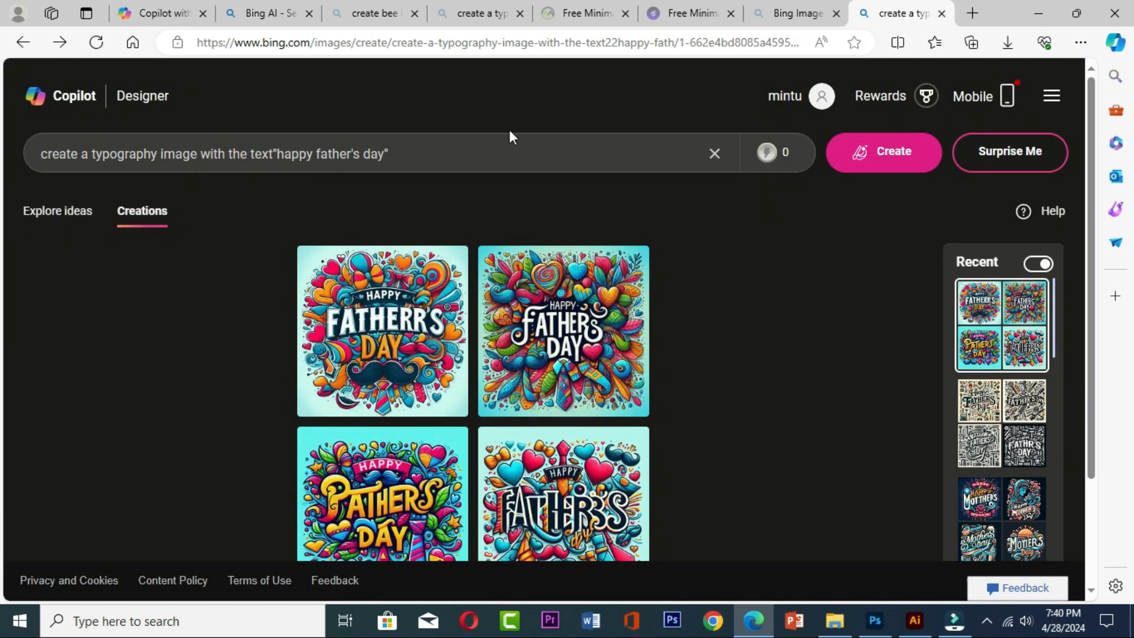
{"action": "mouse_move", "coordinate": [307, 16]}
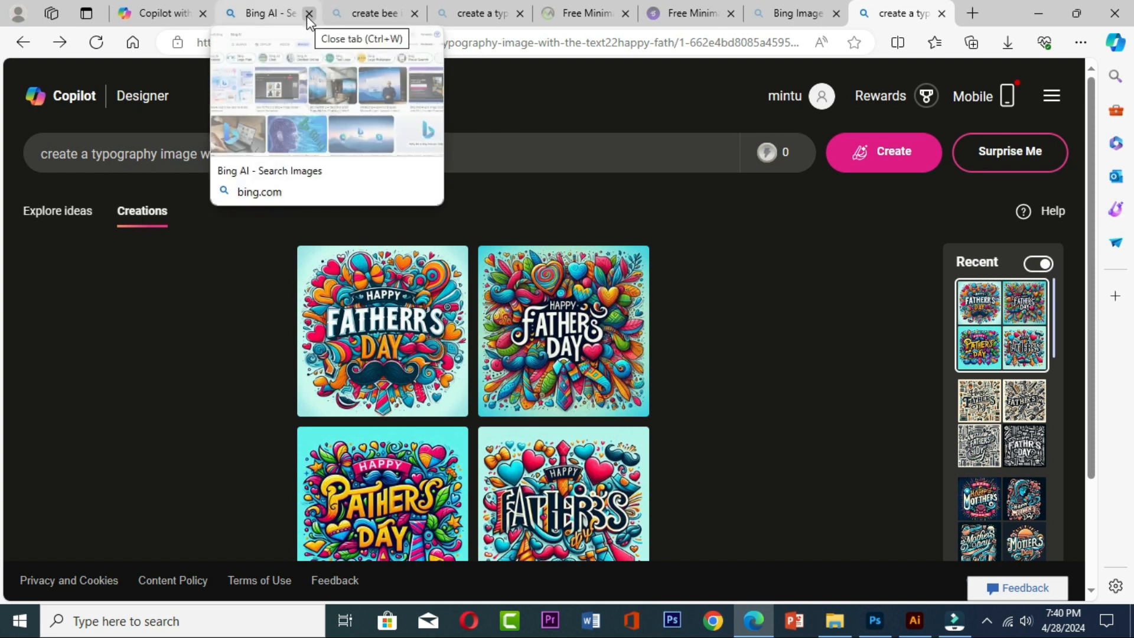
{"action": "left_click", "coordinate": [308, 13]}
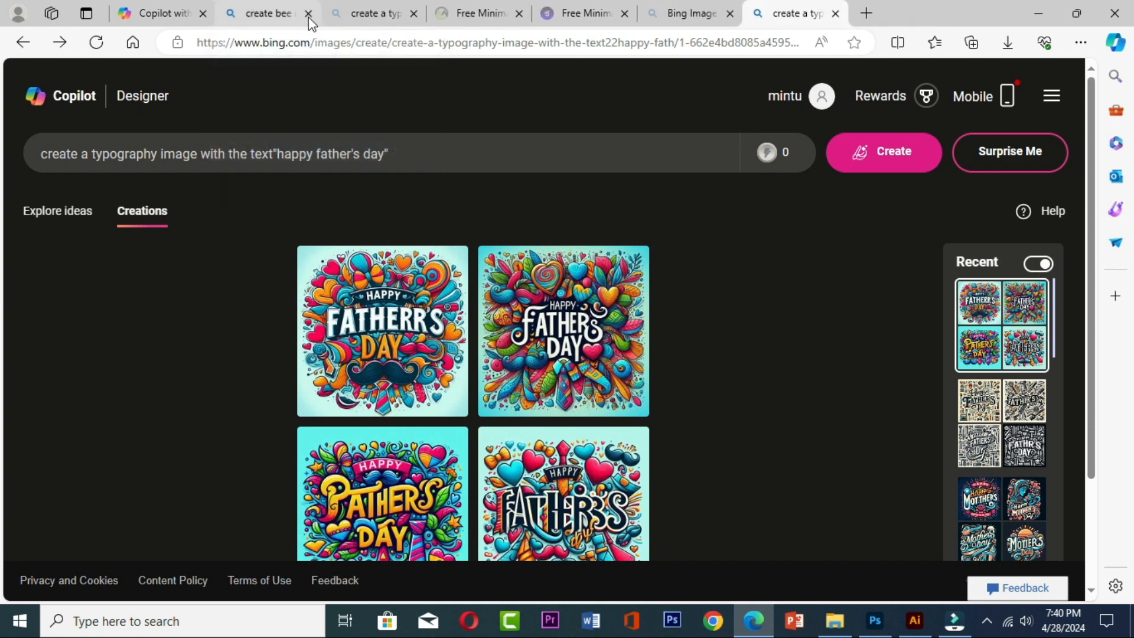
{"action": "left_click", "coordinate": [276, 16]}
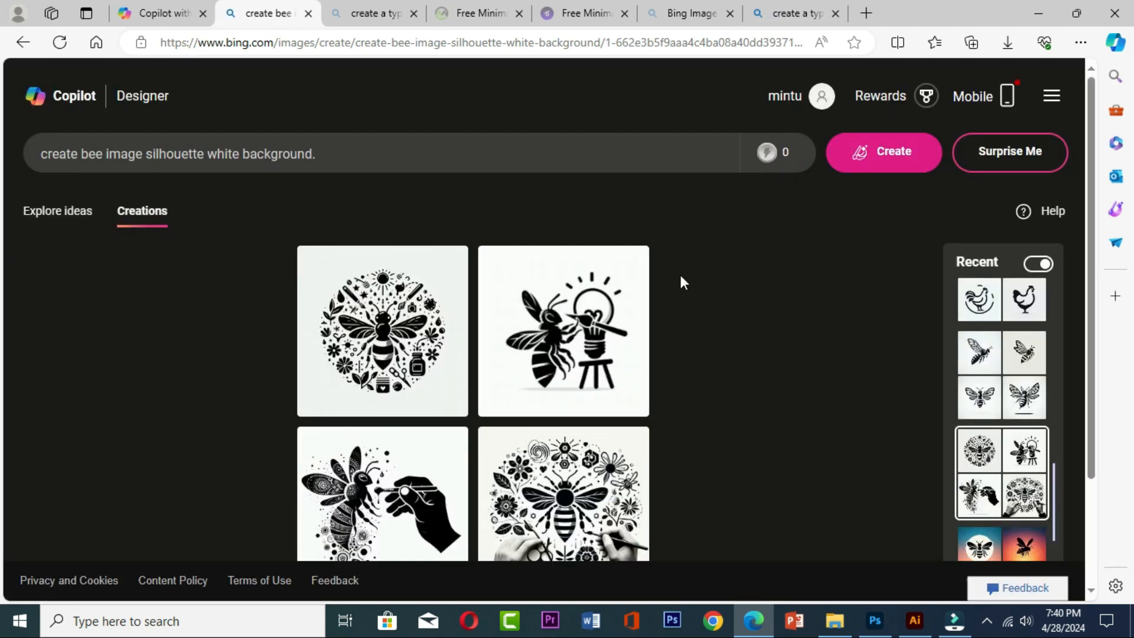
Step: Open a new browser tab and search for Microsoft Bing using the suggested entry
{"action": "left_click", "coordinate": [894, 16]}
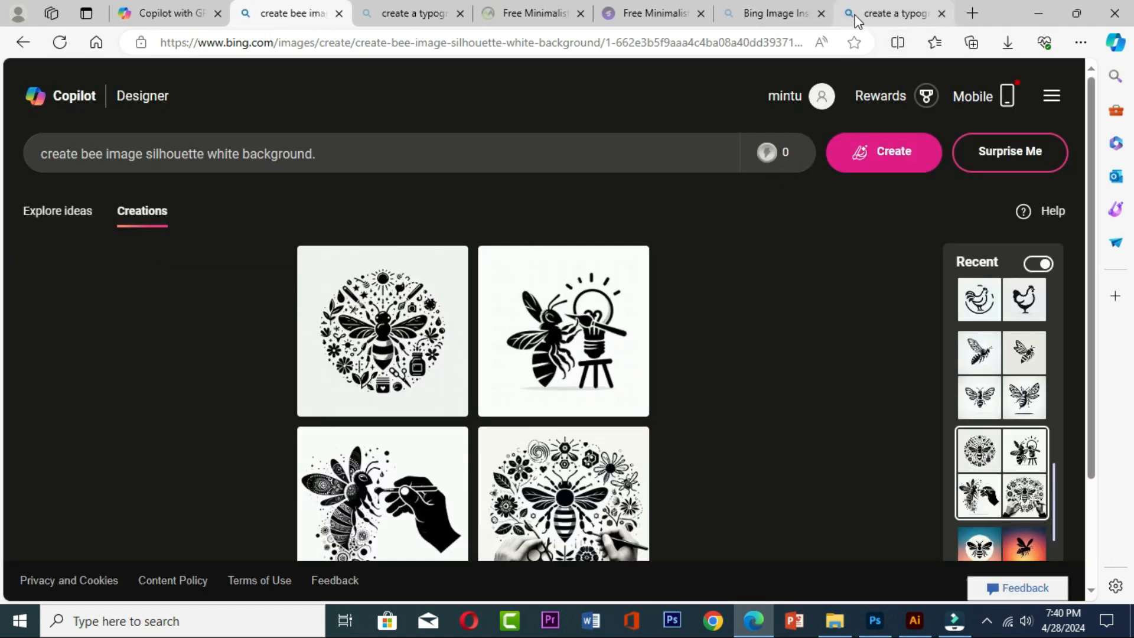
{"action": "left_click", "coordinate": [971, 13]}
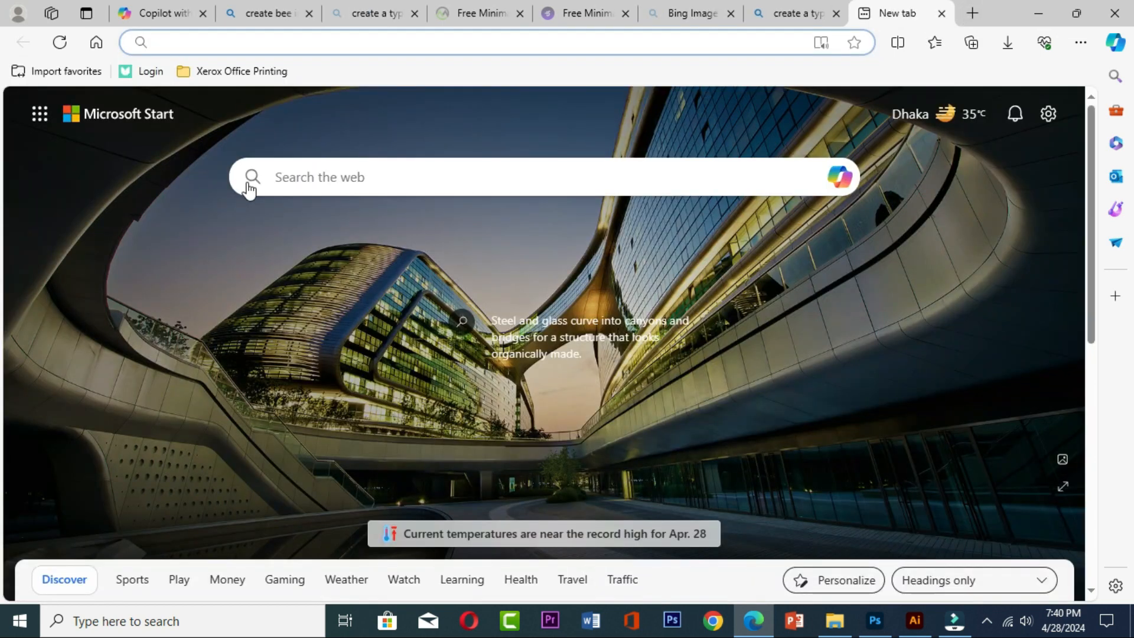
{"action": "left_click", "coordinate": [329, 175]}
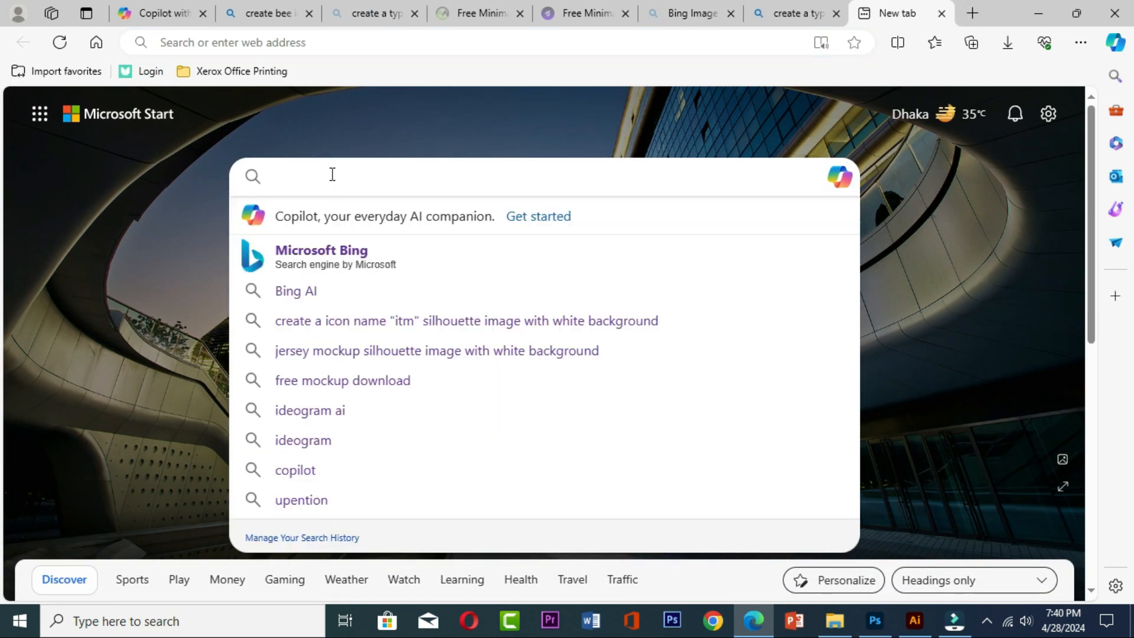
{"action": "left_click", "coordinate": [314, 260]}
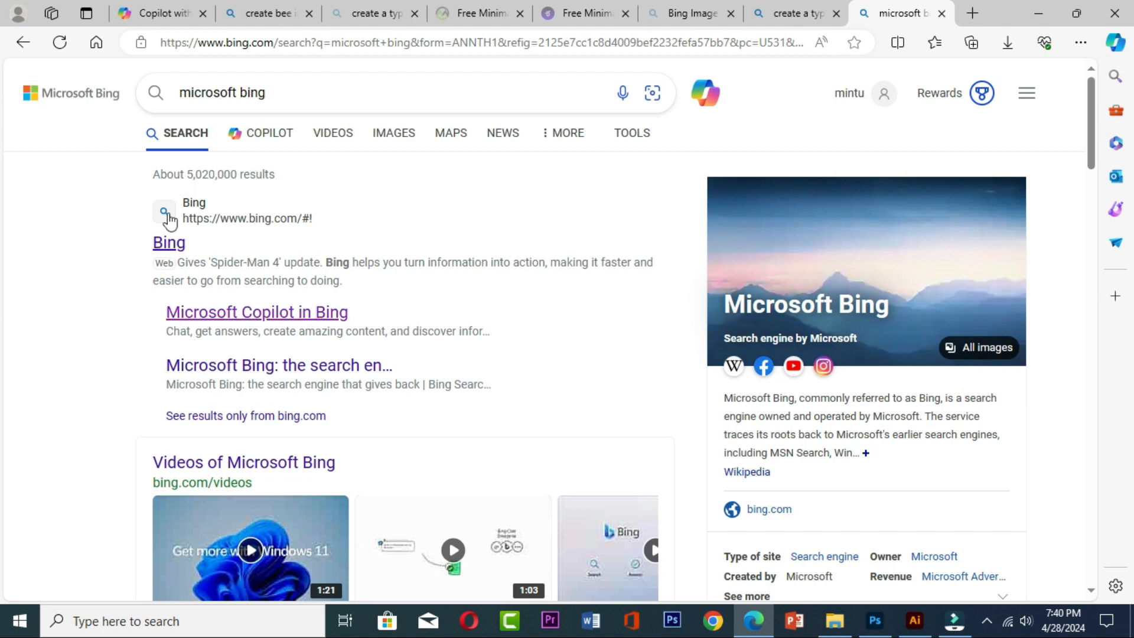
Step: Open Bing's image creator and generate images from the prompt "create a cool typography image name happy mothers day"
{"action": "left_click", "coordinate": [401, 143]}
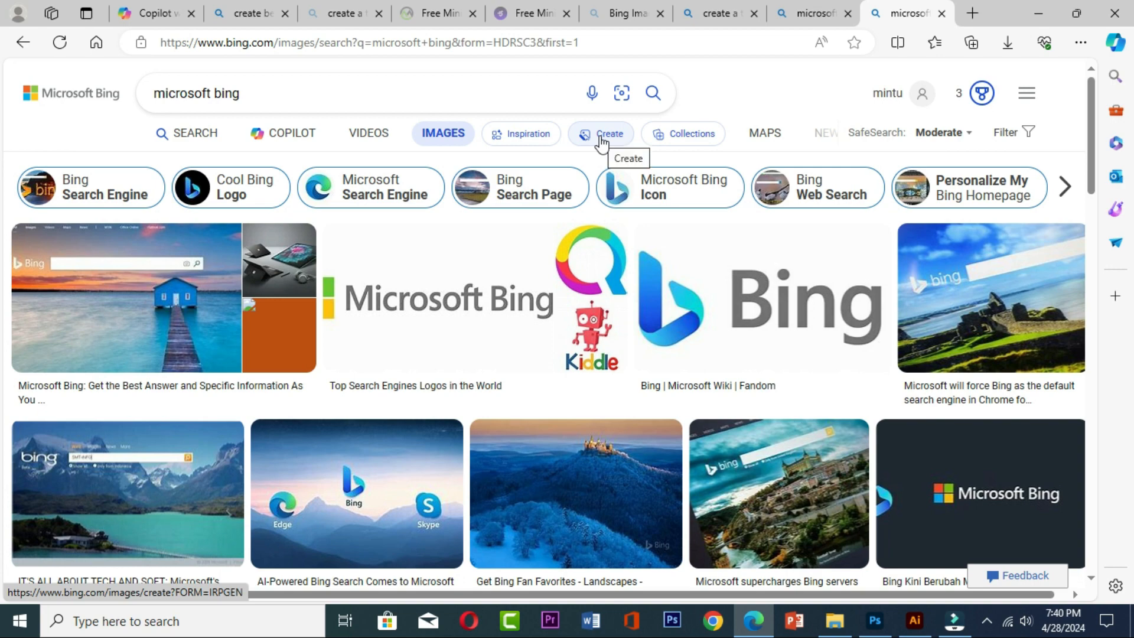
{"action": "left_click", "coordinate": [601, 142]}
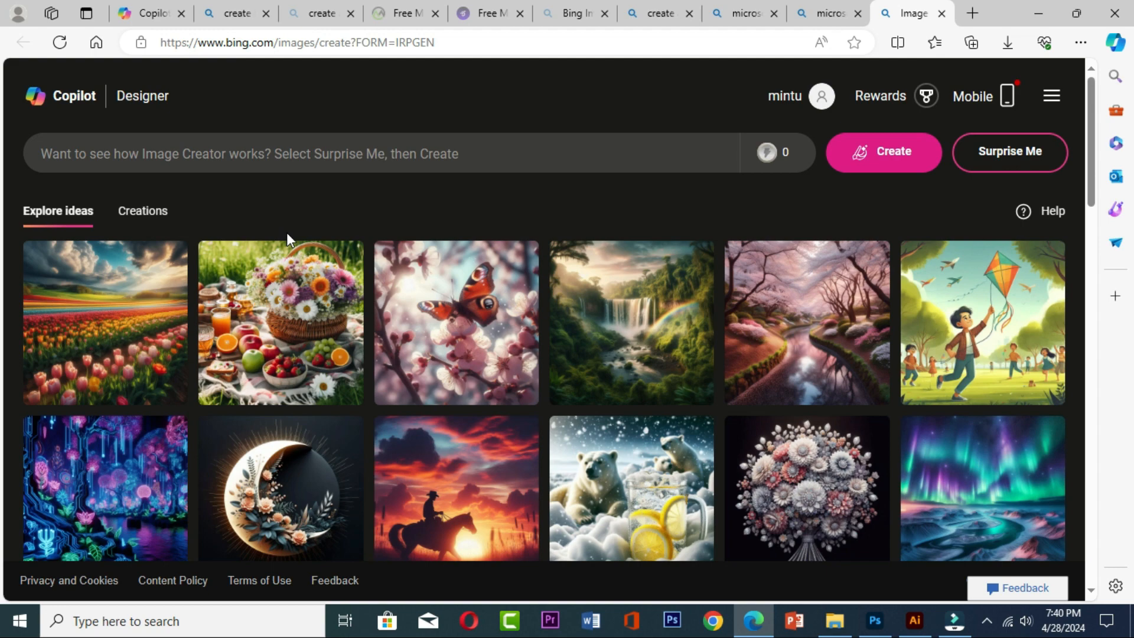
{"action": "right_click", "coordinate": [211, 155]}
{"action": "left_click", "coordinate": [256, 285]}
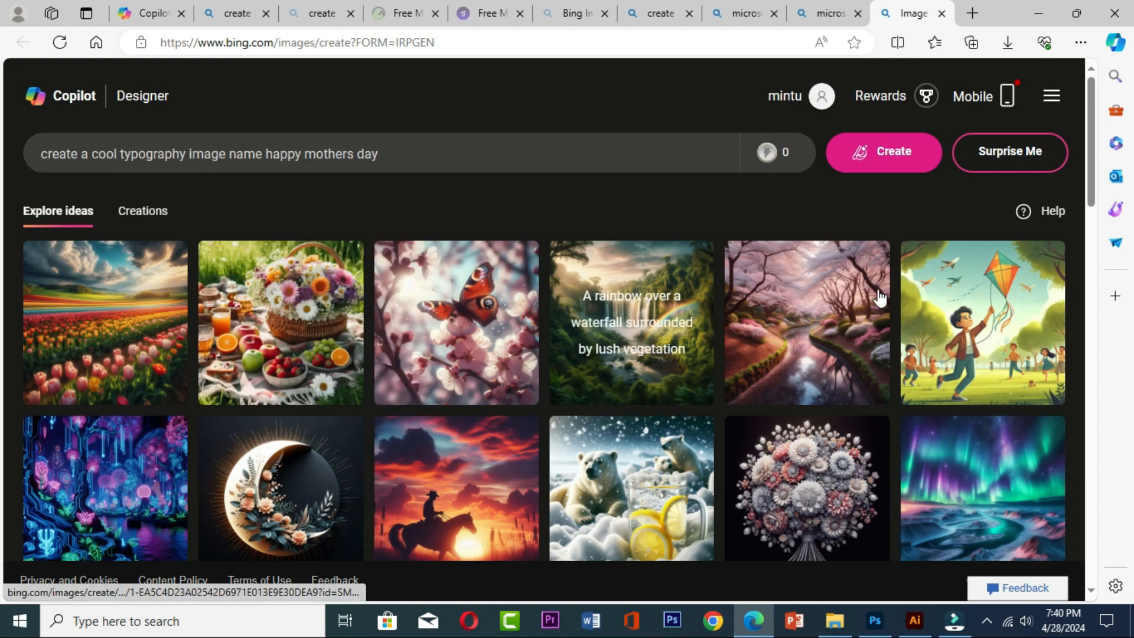
{"action": "left_click", "coordinate": [889, 167]}
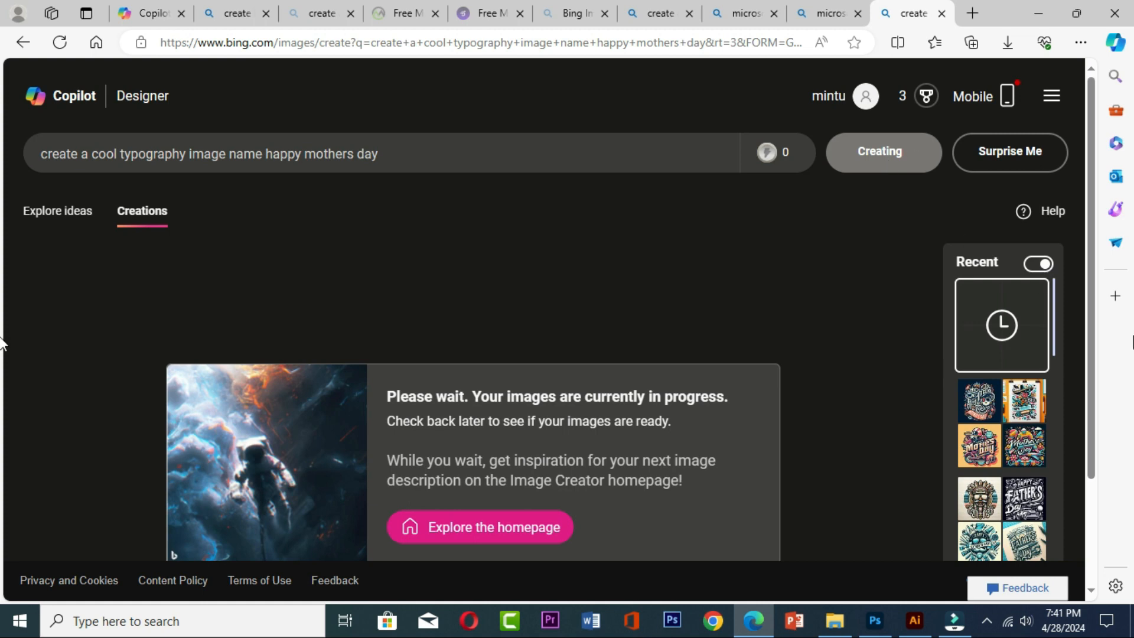
Step: Download the dark "Happy Mother's Day" image with the round floral frame from the newest set and show the file in its folder
{"action": "left_click", "coordinate": [987, 352]}
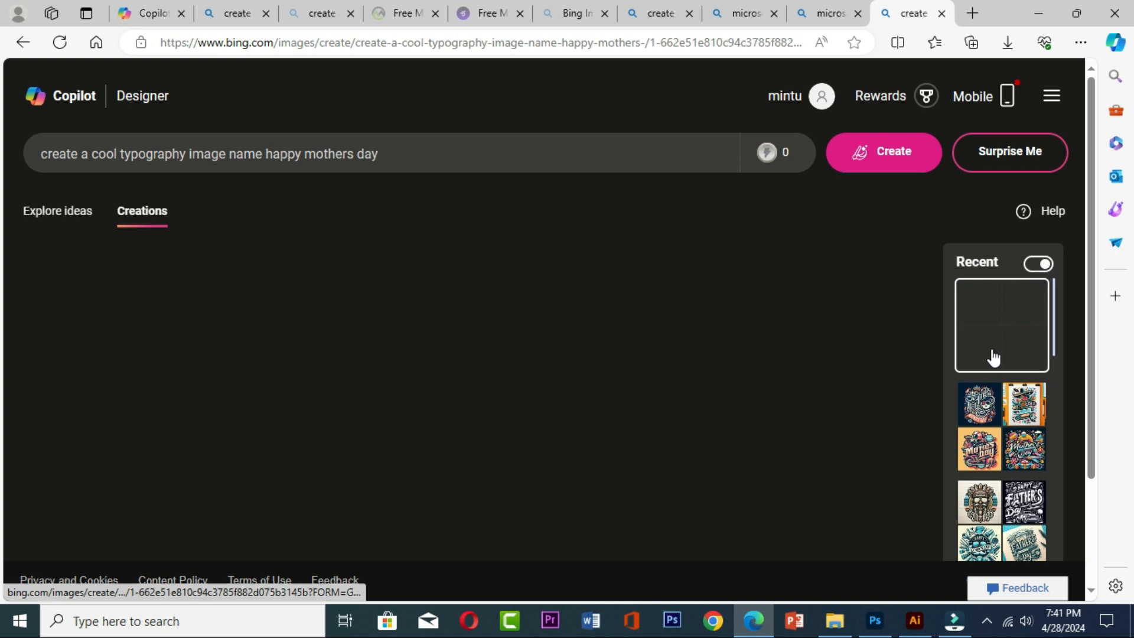
{"action": "scroll", "coordinate": [698, 407], "scroll_direction": "down", "scroll_amount": 1}
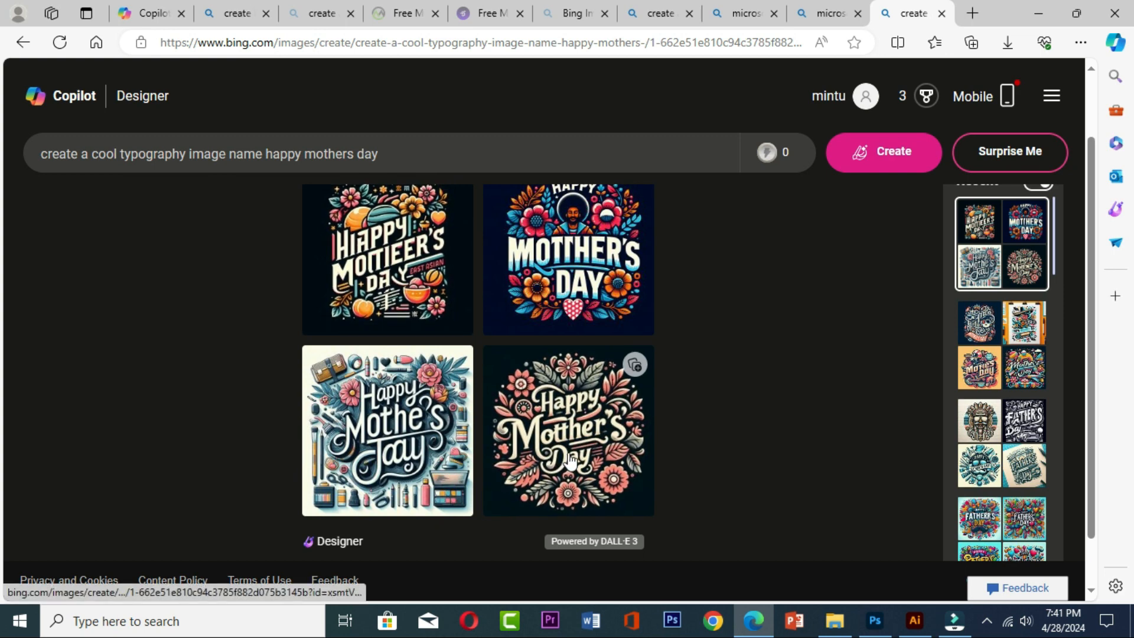
{"action": "left_click", "coordinate": [563, 423]}
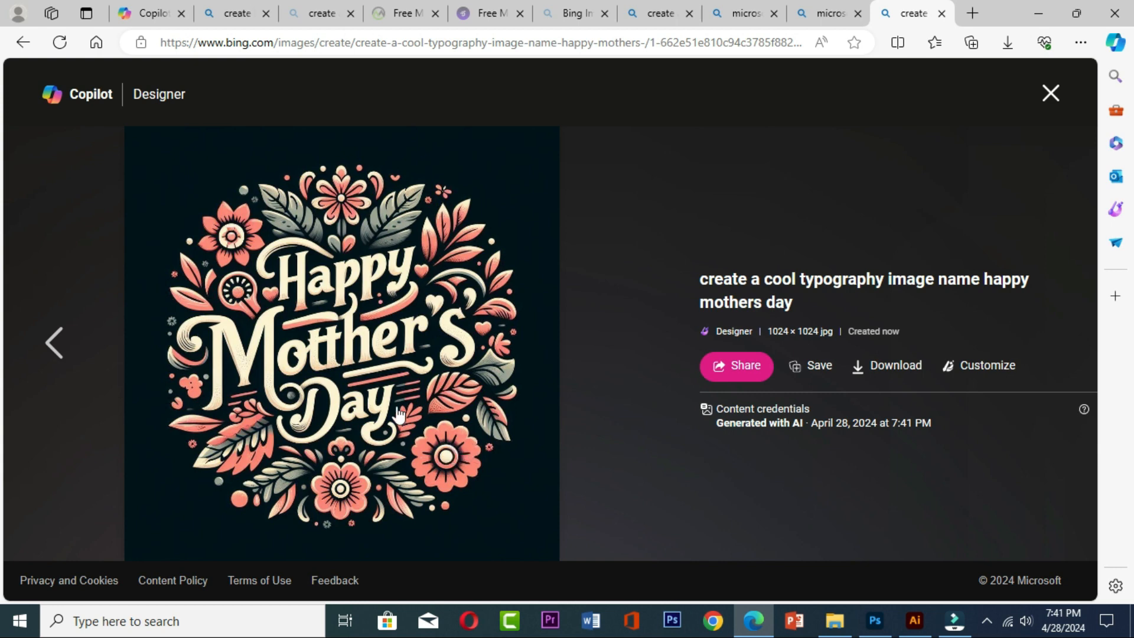
{"action": "left_click", "coordinate": [891, 367]}
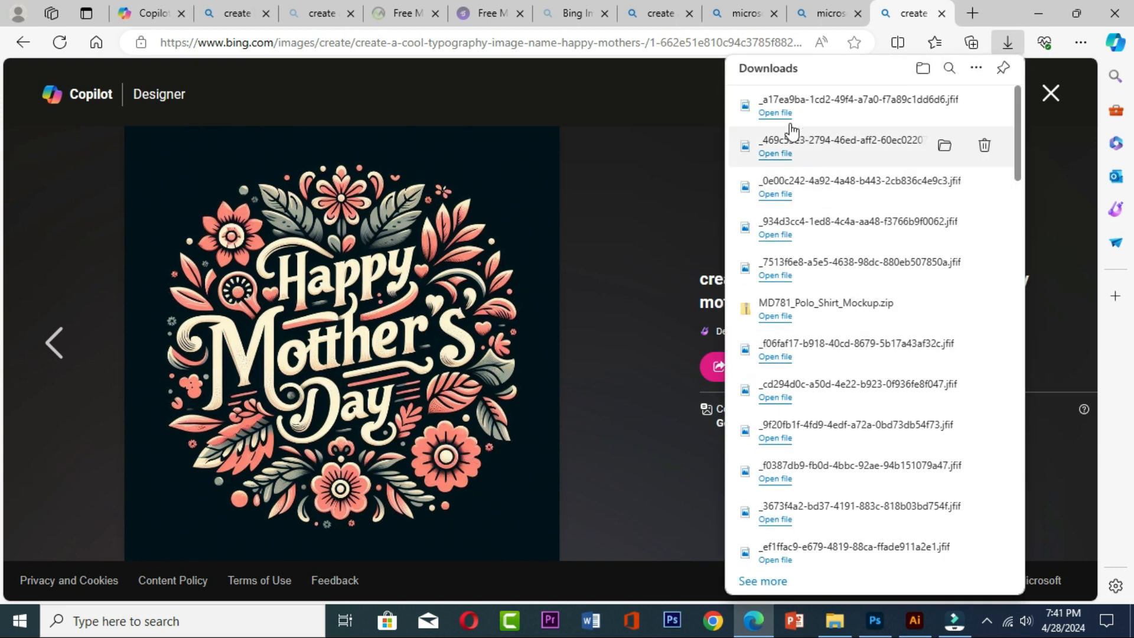
{"action": "left_click", "coordinate": [947, 106]}
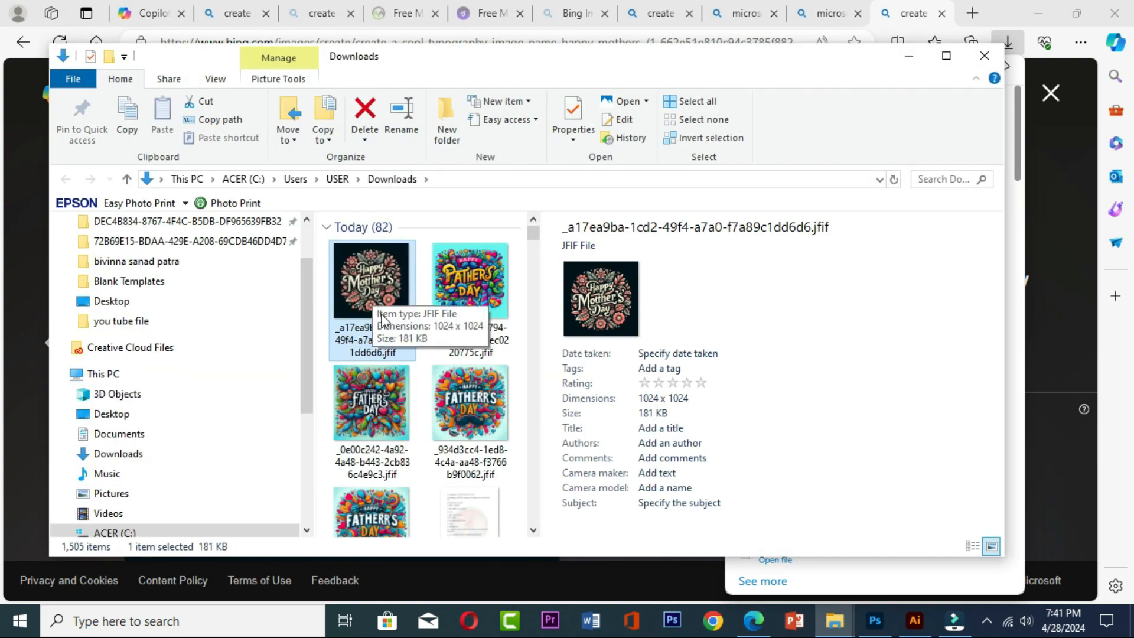
Step: Switch to Adobe Illustrator and delete the Father's Day artwork from the artboard
{"action": "left_click", "coordinate": [914, 629]}
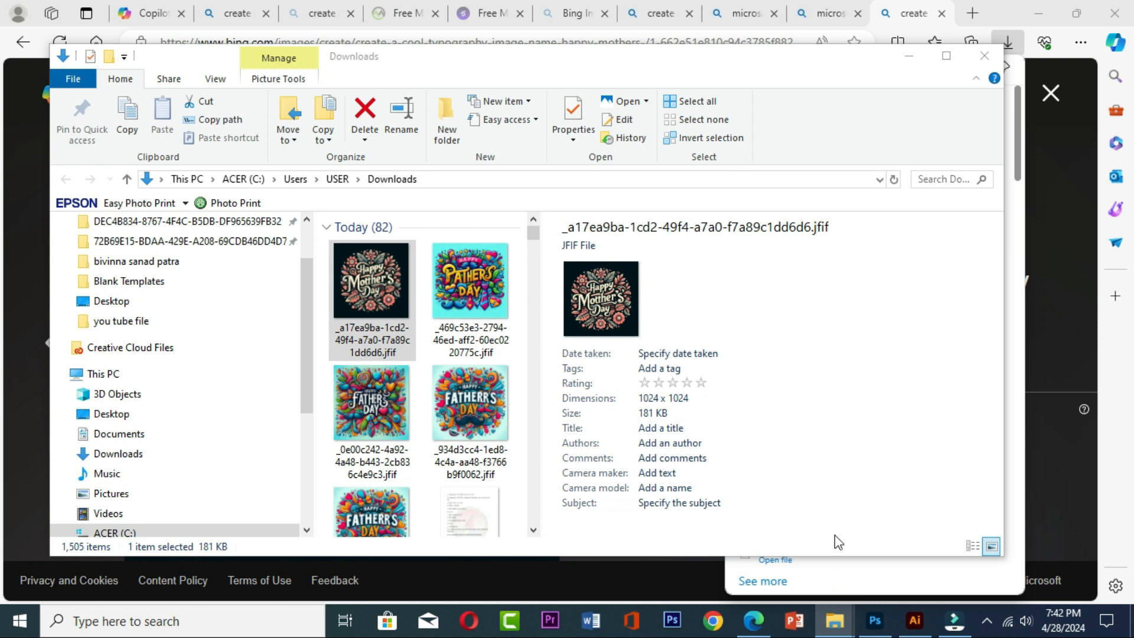
{"action": "mouse_move", "coordinate": [916, 622]}
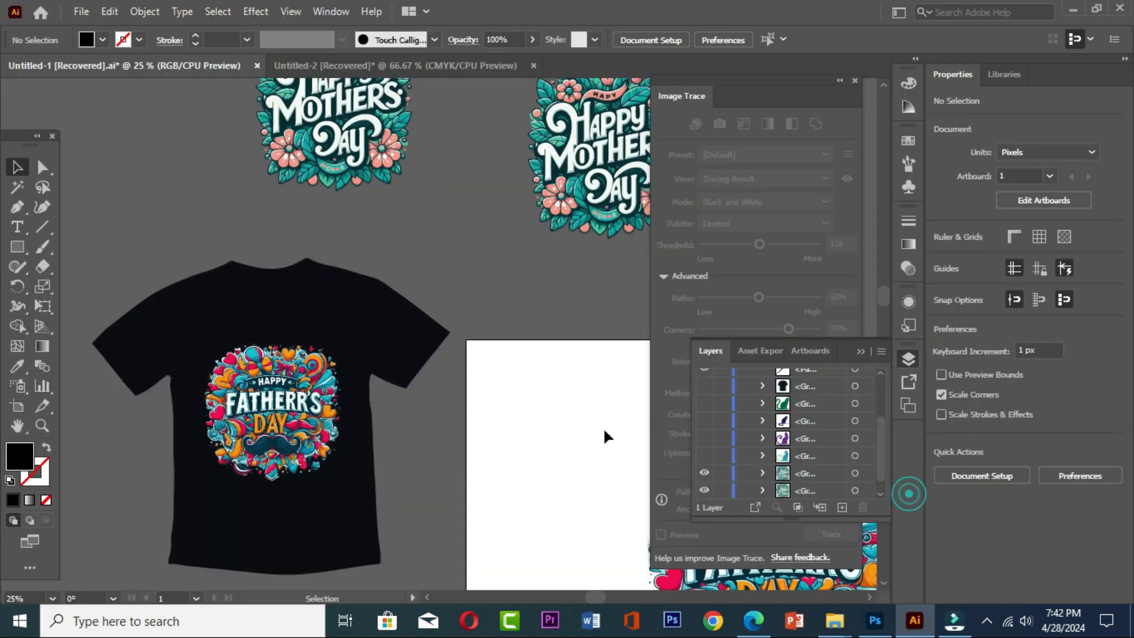
{"action": "left_click", "coordinate": [923, 567]}
{"action": "left_click", "coordinate": [867, 598]}
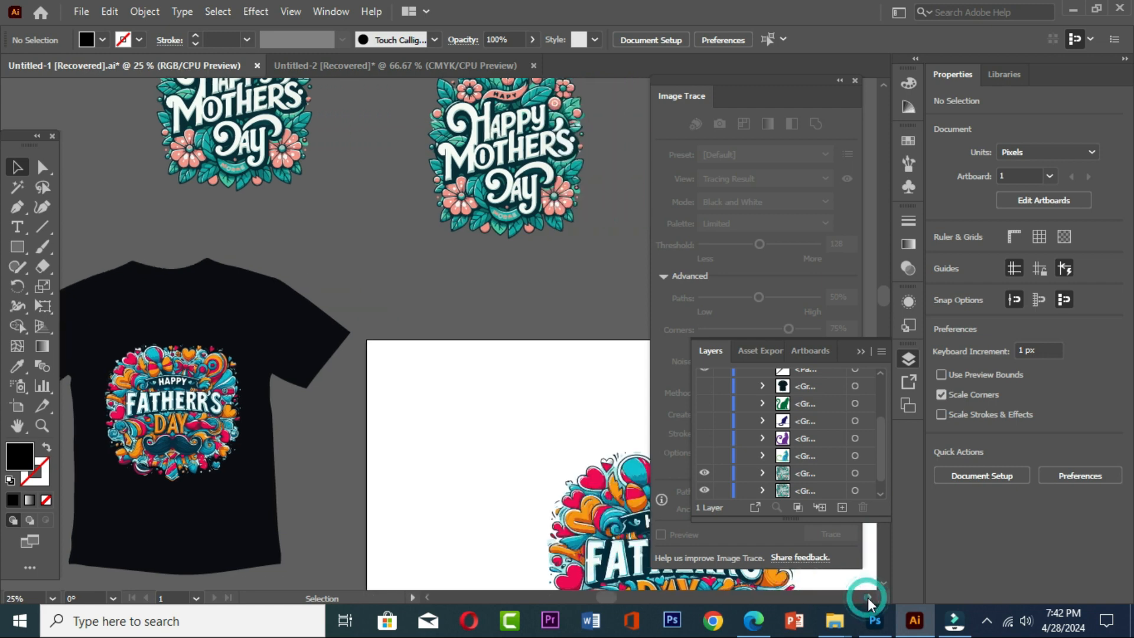
{"action": "scroll", "coordinate": [499, 399], "scroll_direction": "down", "scroll_amount": 3}
{"action": "scroll", "coordinate": [499, 404], "scroll_direction": "down", "scroll_amount": 2}
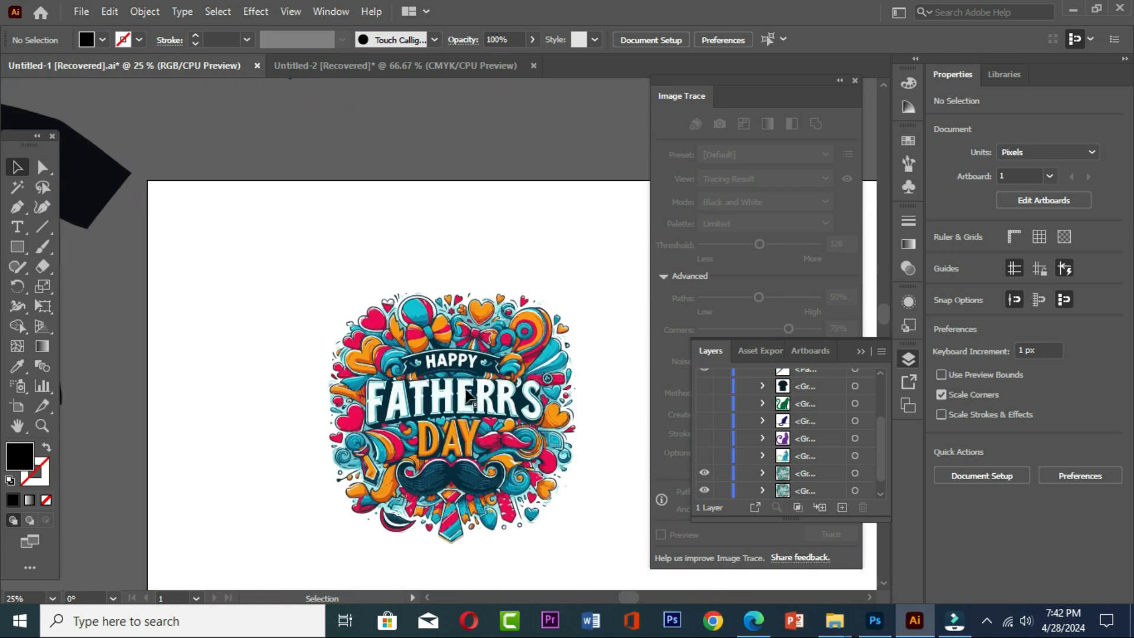
{"action": "left_click", "coordinate": [467, 396]}
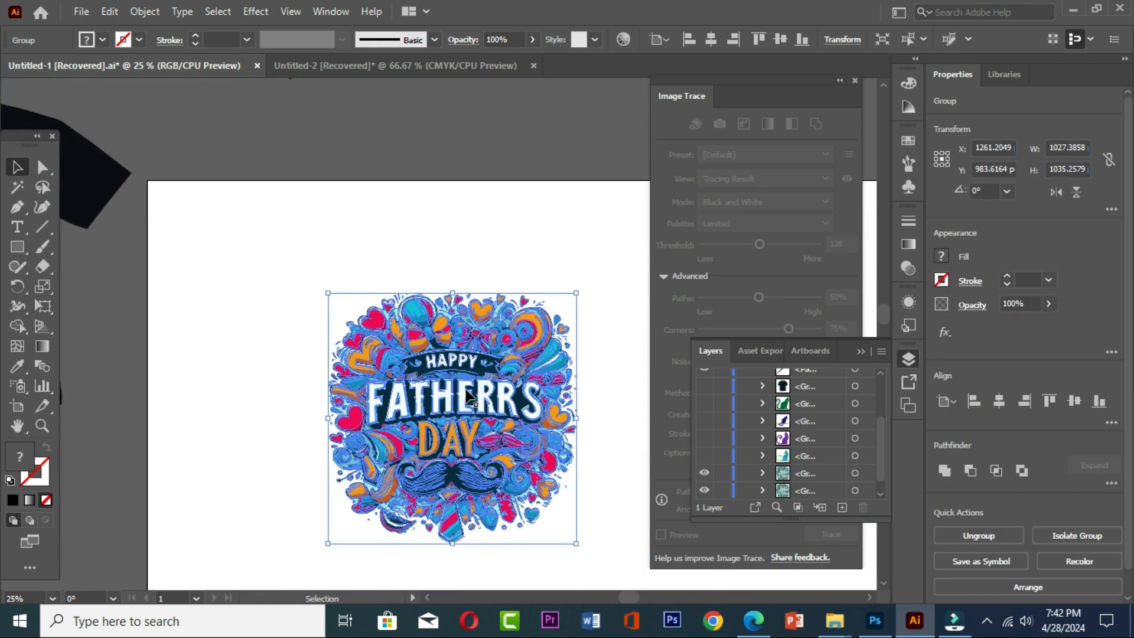
{"action": "key", "text": "Delete"}
Step: Place the downloaded image _a17ea9ba-1cd2-49f4-a7a0-f7a89c1dd6d6.jfif from Downloads on the artboard, about 943 px square
{"action": "scroll", "coordinate": [466, 394], "scroll_direction": "up", "scroll_amount": 8}
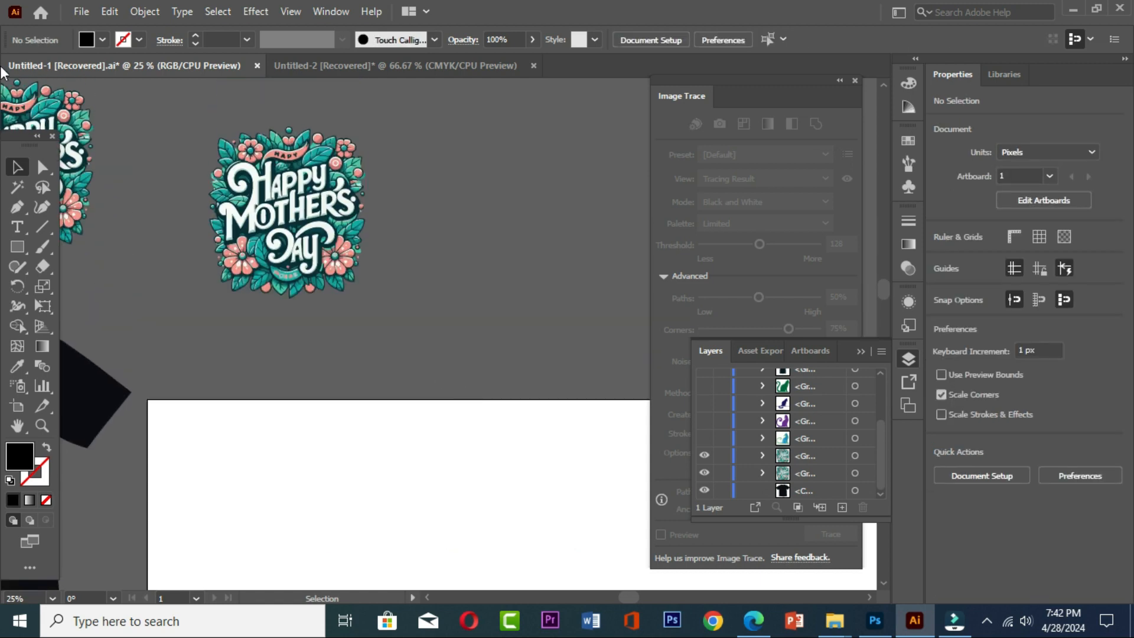
{"action": "left_click", "coordinate": [81, 11]}
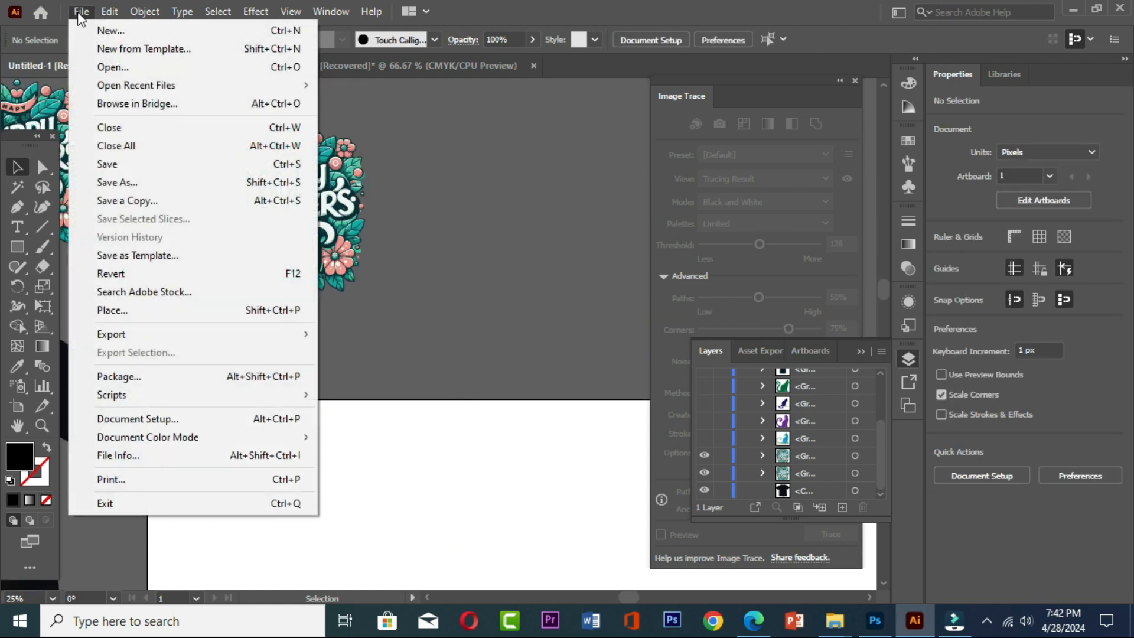
{"action": "left_click", "coordinate": [118, 310]}
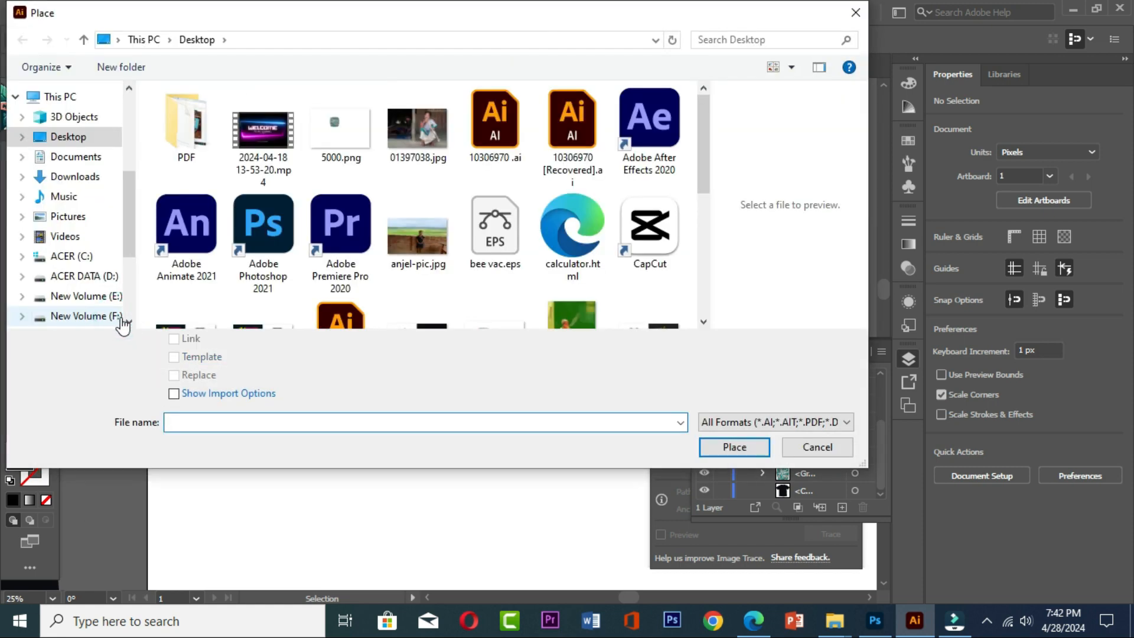
{"action": "left_click", "coordinate": [72, 176]}
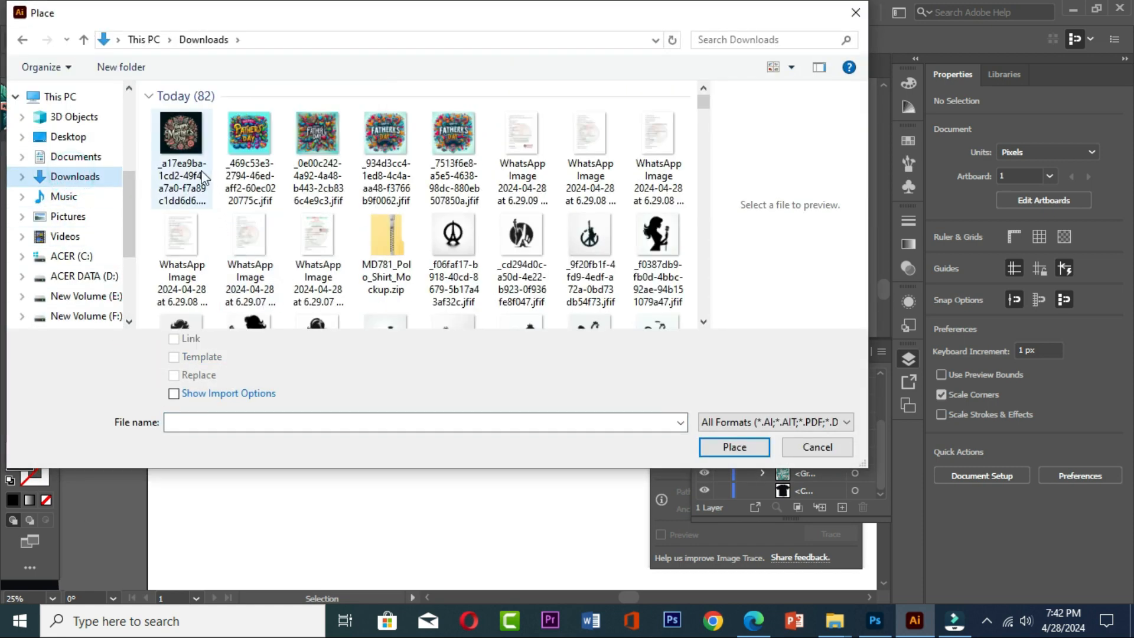
{"action": "left_click", "coordinate": [182, 155]}
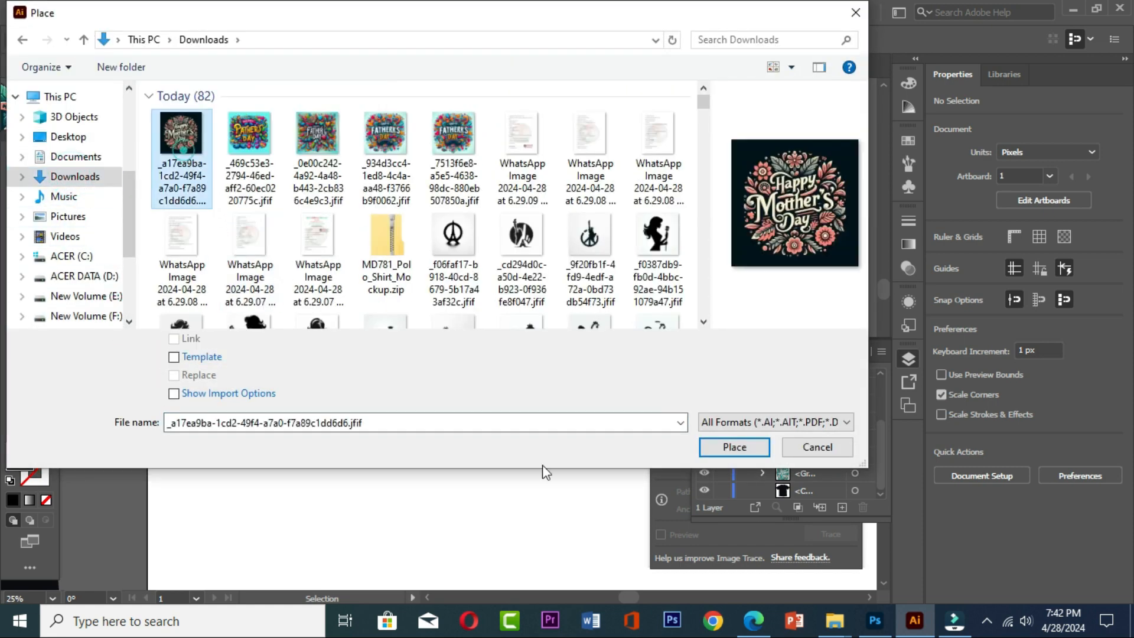
{"action": "left_click", "coordinate": [722, 448]}
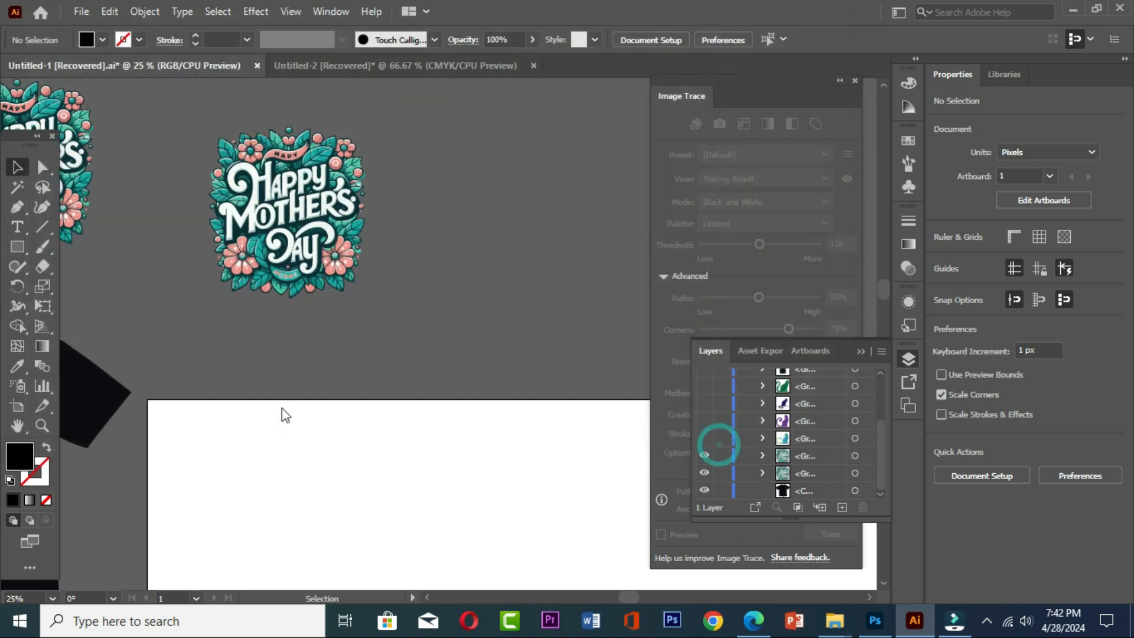
{"action": "scroll", "coordinate": [285, 436], "scroll_direction": "down", "scroll_amount": 3}
{"action": "left_click_drag", "start_coordinate": [245, 298], "coordinate": [474, 555]}
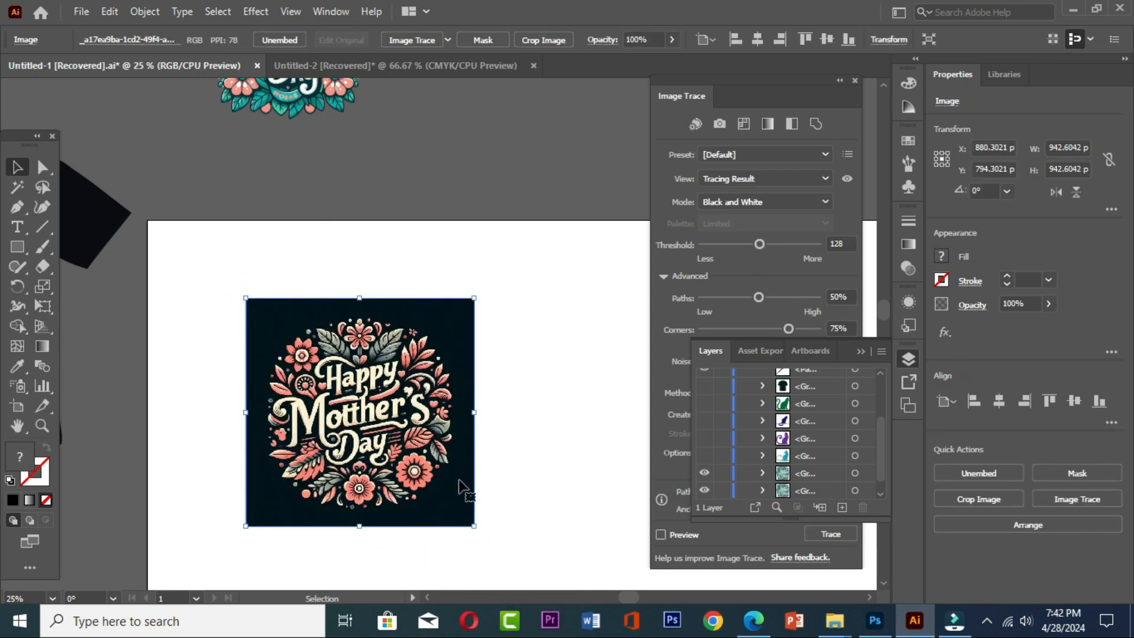
Step: Bring up the Image Trace settings beside the placed Mother's Day image and trace it with the 16 Colors preset
{"action": "left_click", "coordinate": [909, 359]}
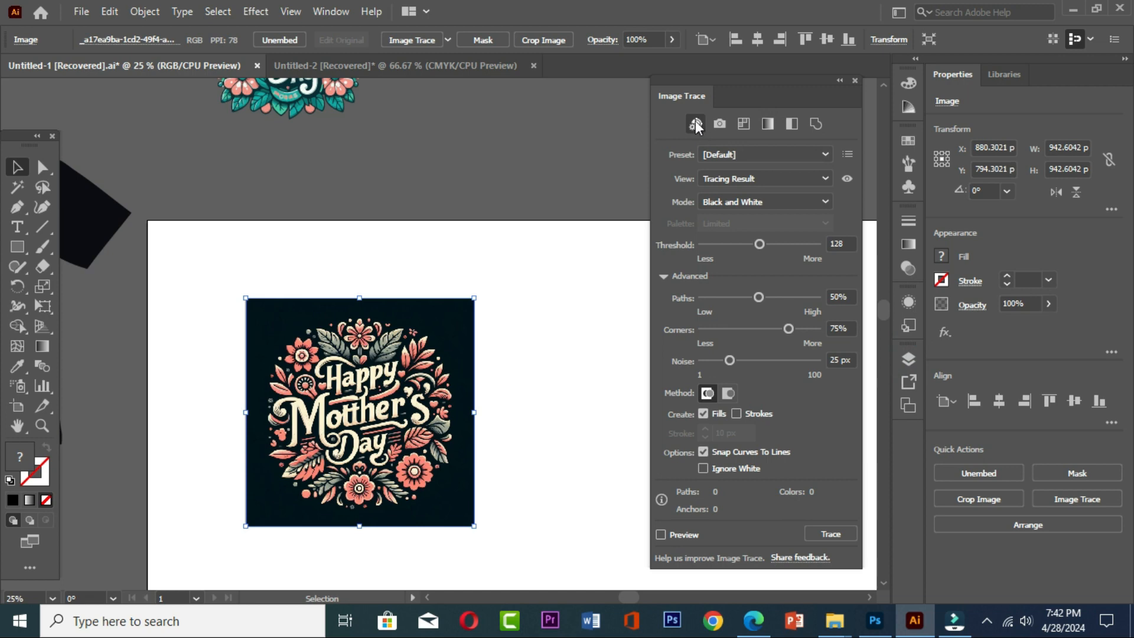
{"action": "mouse_move", "coordinate": [758, 87]}
{"action": "left_mouse_down"}
{"action": "mouse_move", "coordinate": [733, 130]}
{"action": "mouse_move", "coordinate": [704, 121]}
{"action": "mouse_move", "coordinate": [719, 154]}
{"action": "mouse_move", "coordinate": [724, 144]}
{"action": "left_mouse_up"}
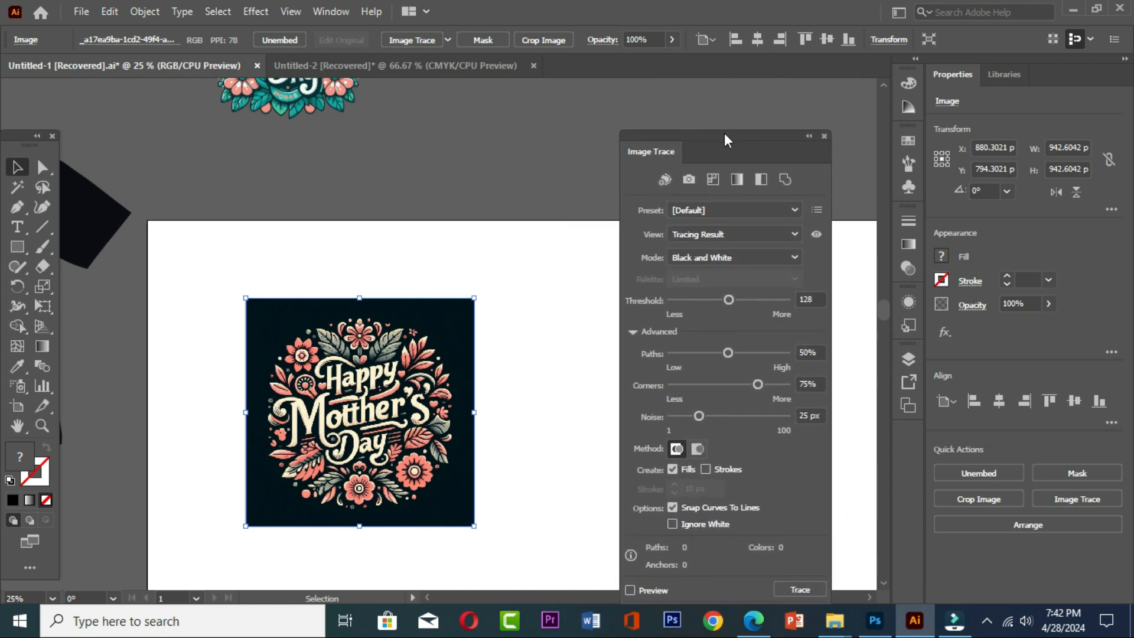
{"action": "left_click", "coordinate": [822, 135]}
{"action": "left_click", "coordinate": [330, 13]}
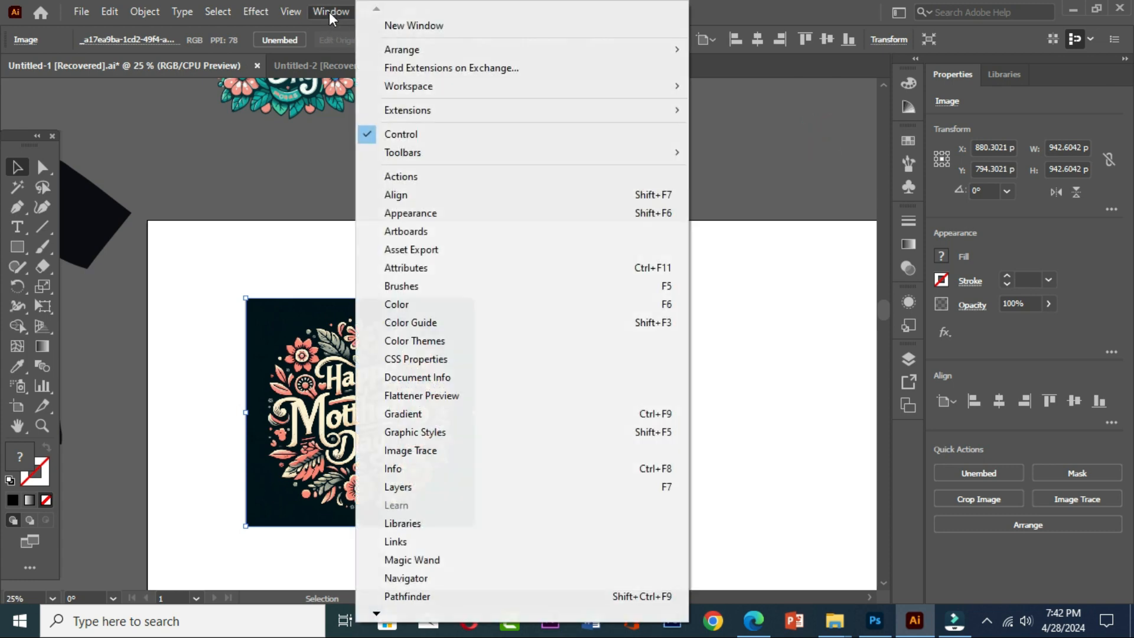
{"action": "left_click", "coordinate": [331, 18]}
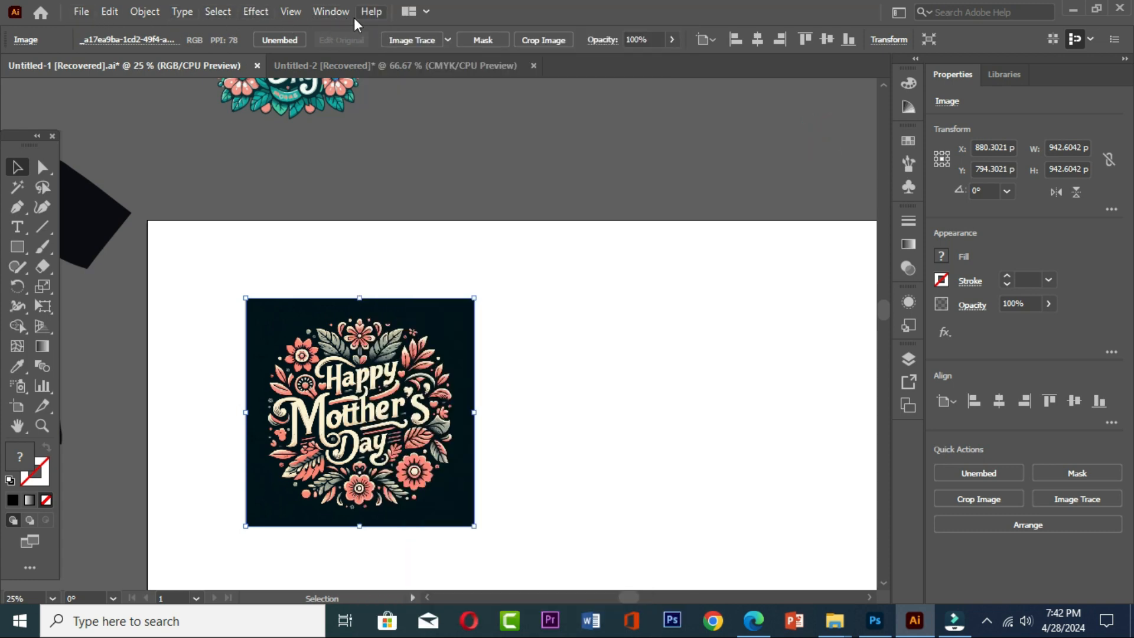
{"action": "left_click", "coordinate": [336, 15]}
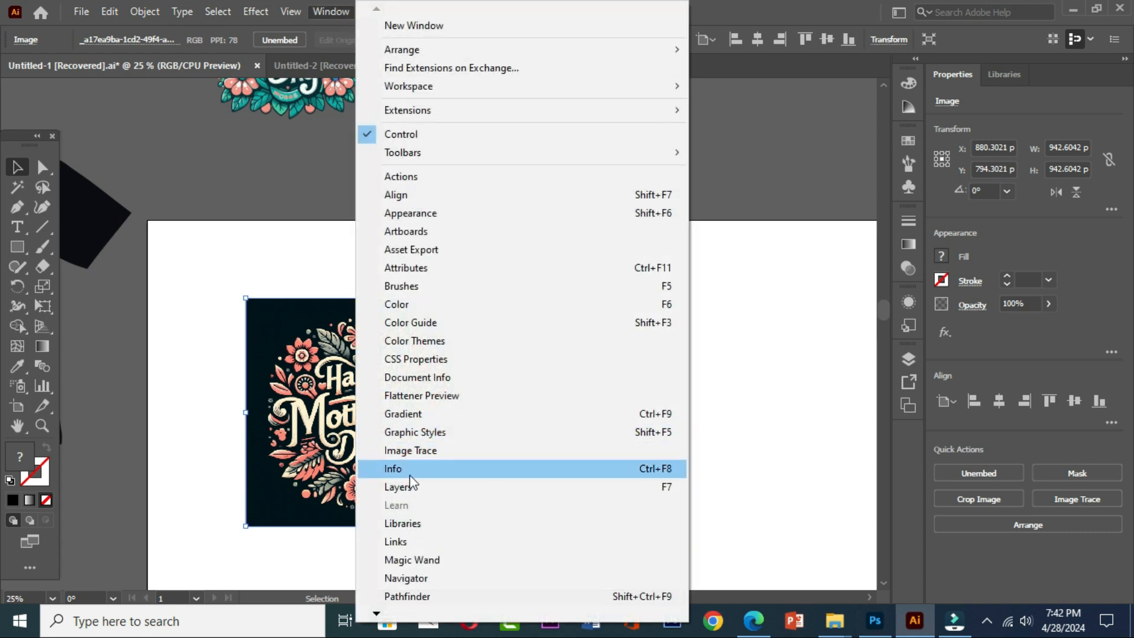
{"action": "left_click", "coordinate": [414, 450]}
{"action": "left_click_drag", "start_coordinate": [679, 144], "coordinate": [687, 116]}
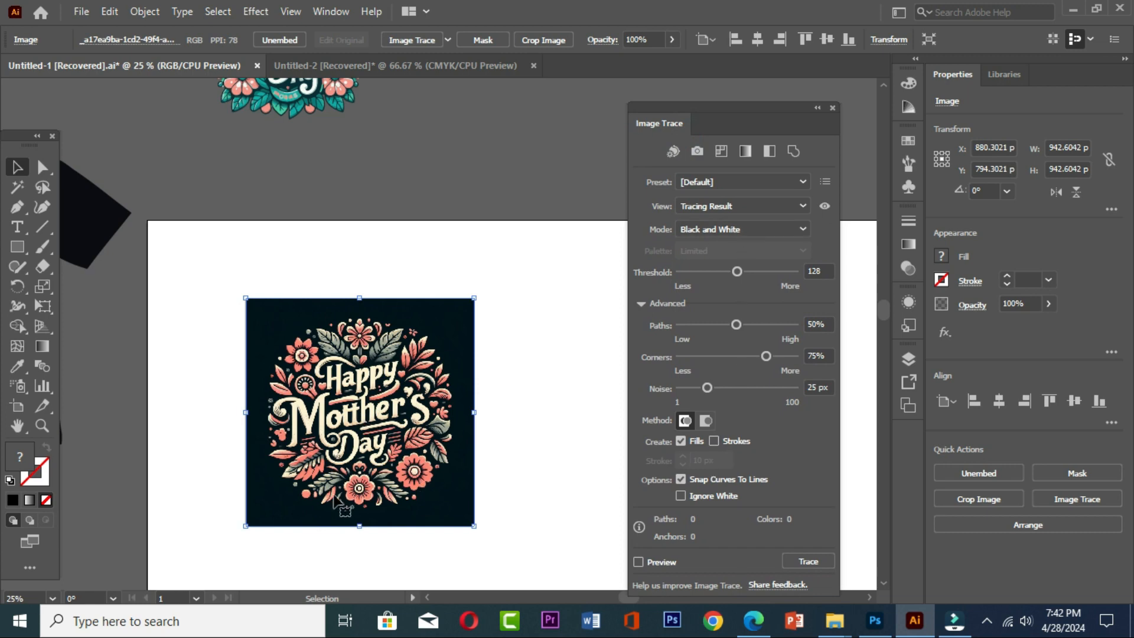
{"action": "left_click", "coordinate": [761, 182]}
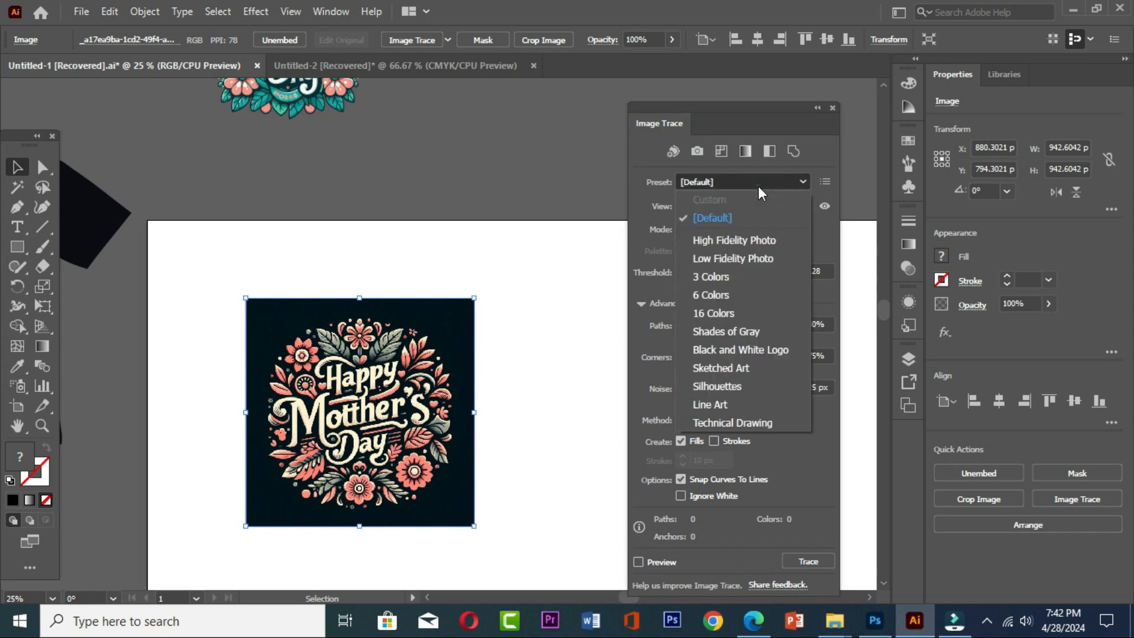
{"action": "left_click", "coordinate": [714, 313]}
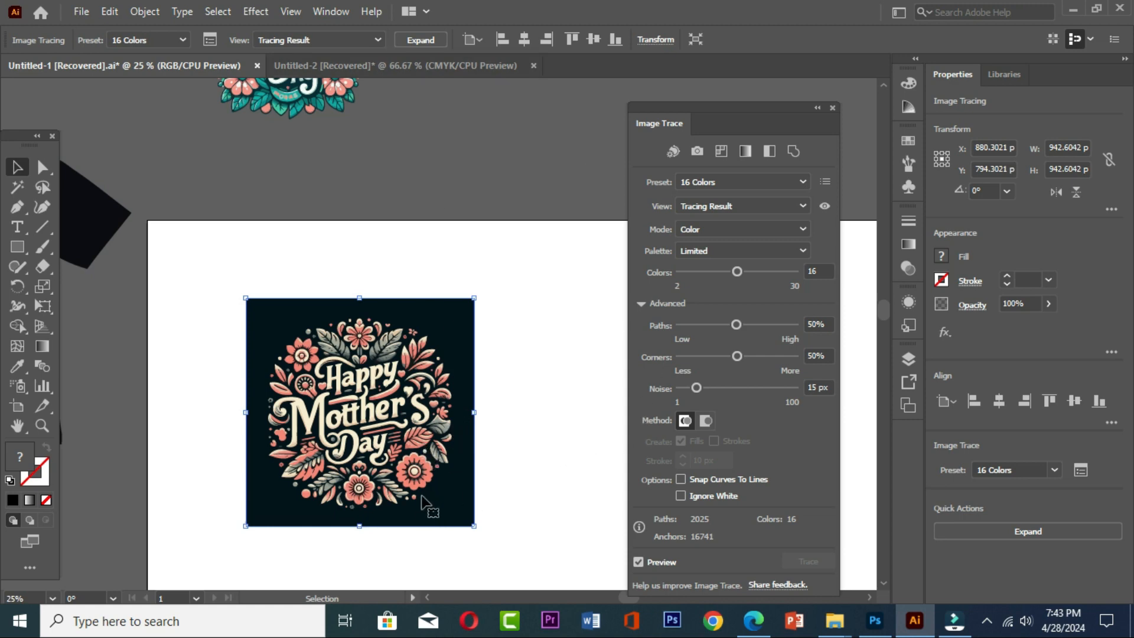
Step: Scale the traced Mother's Day image proportionally about its centre to about 1511 px square
{"action": "left_click_drag", "start_coordinate": [474, 525], "coordinate": [504, 579]}
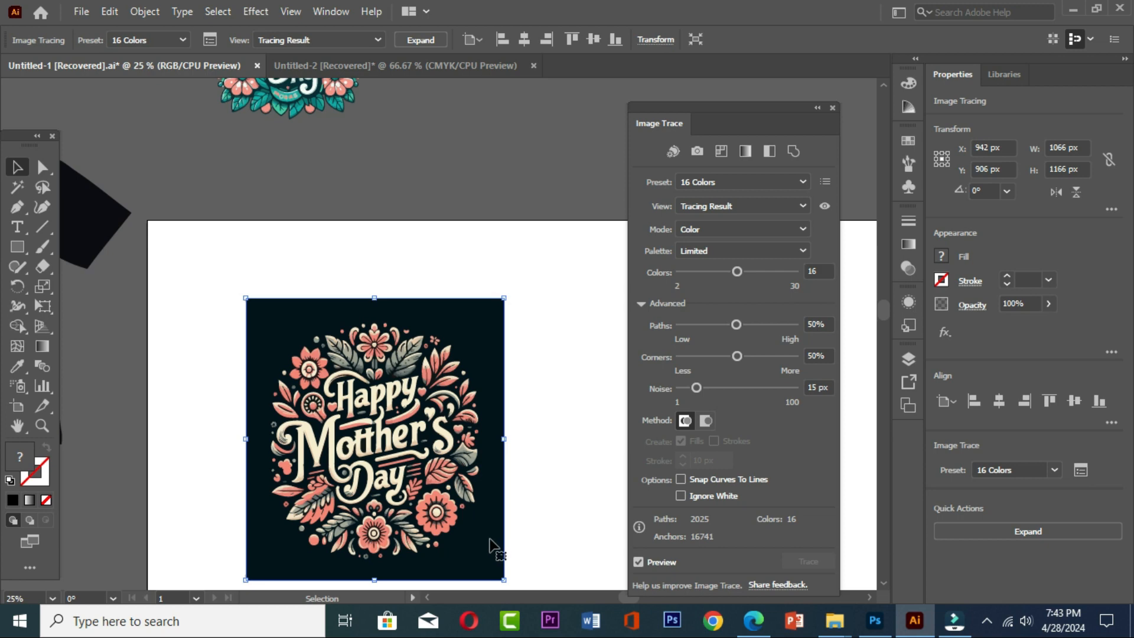
{"action": "key", "text": "ctrl+z"}
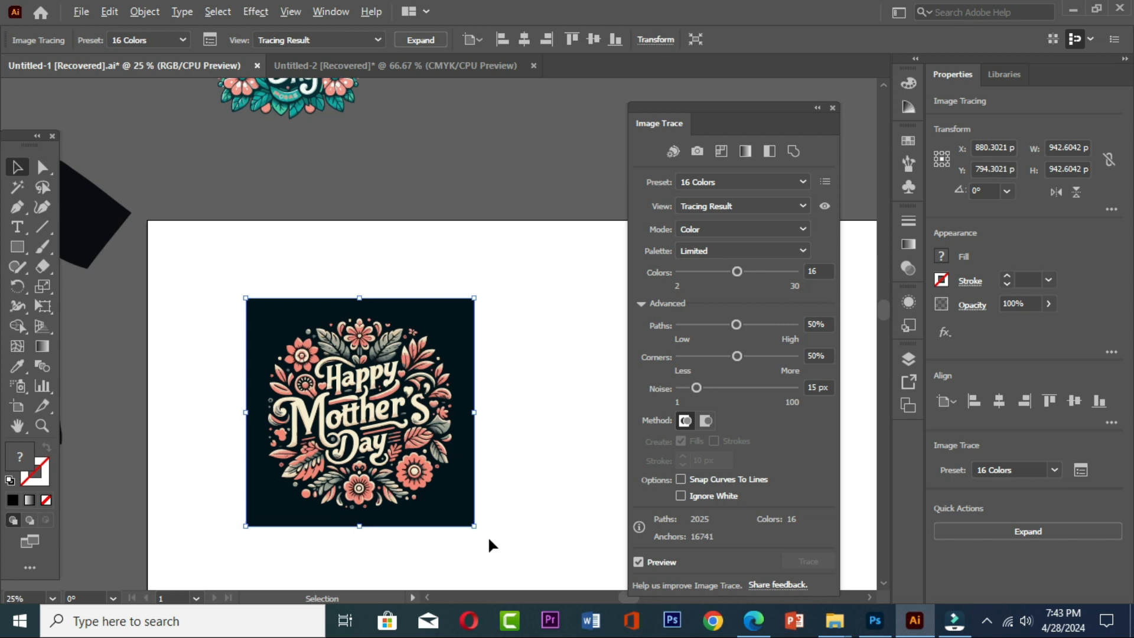
{"action": "left_click_drag", "start_coordinate": [475, 526], "coordinate": [523, 576]}
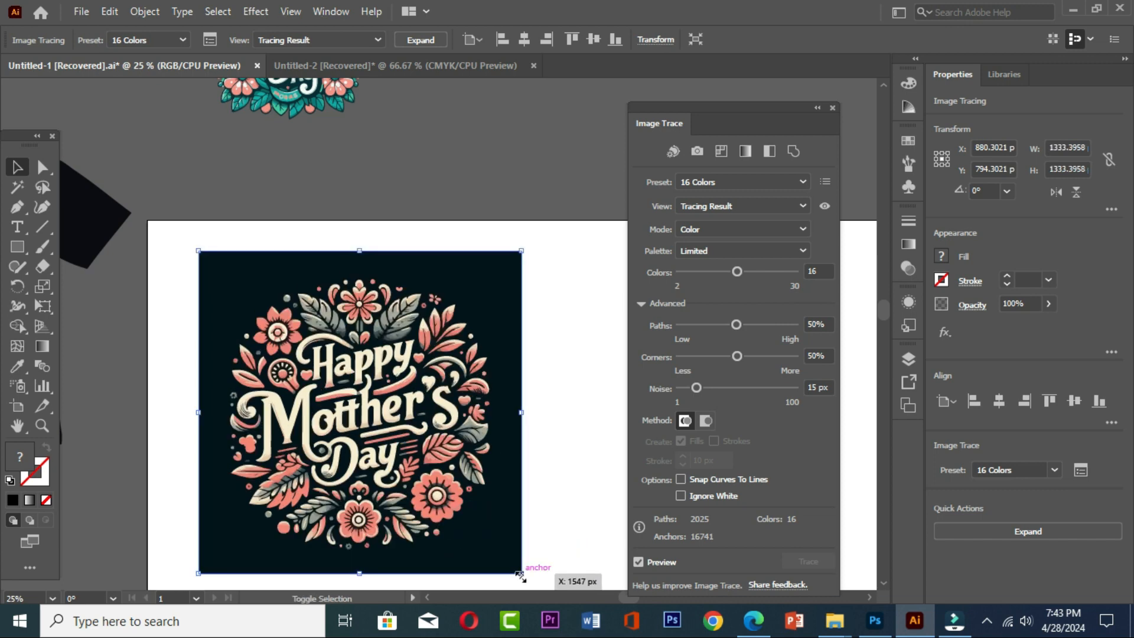
{"action": "left_click_drag", "start_coordinate": [519, 574], "coordinate": [542, 600]}
{"action": "scroll", "coordinate": [468, 397], "scroll_direction": "up", "scroll_amount": 6}
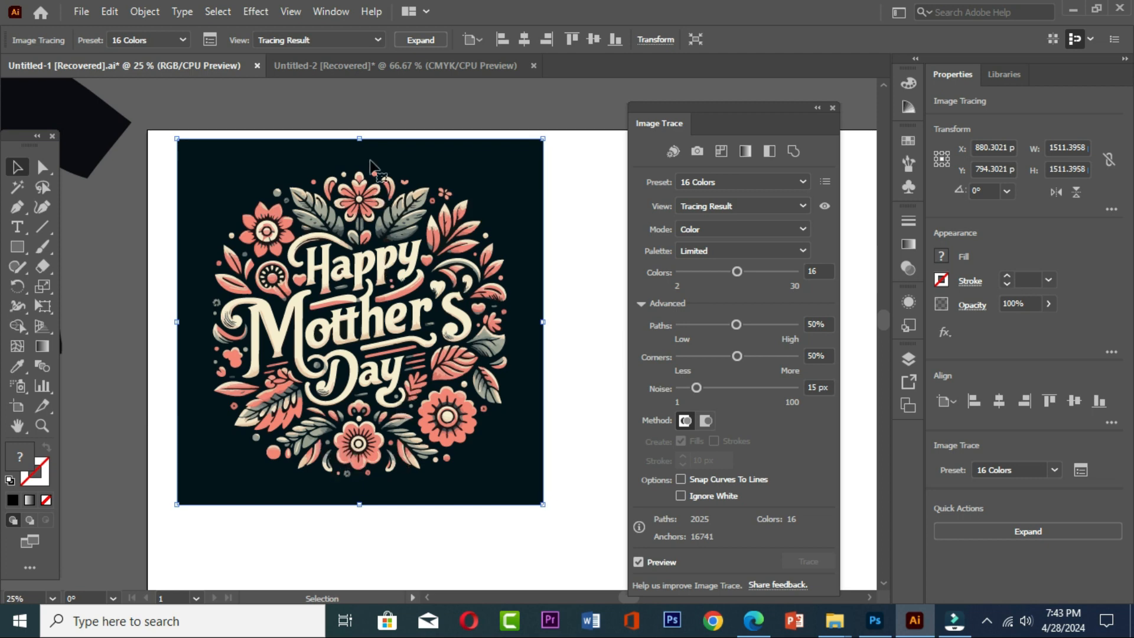
Step: Expand and ungroup the traced Mother's Day artwork, and select its dark background shape
{"action": "left_click", "coordinate": [420, 41]}
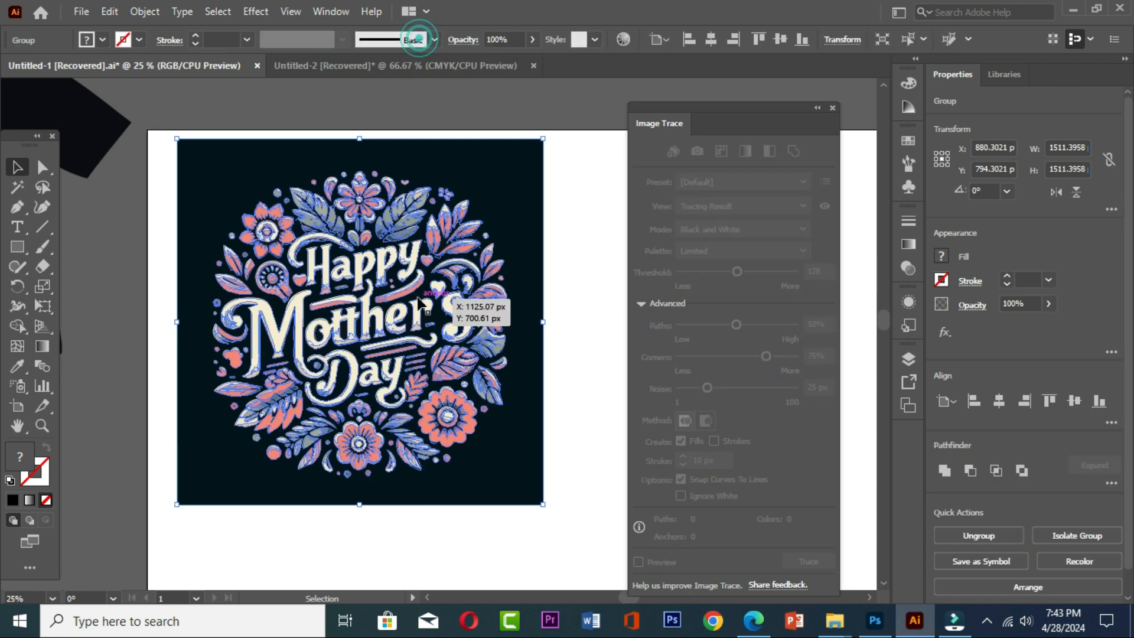
{"action": "right_click", "coordinate": [507, 194]}
{"action": "left_click", "coordinate": [555, 349]}
{"action": "left_click", "coordinate": [568, 330]}
{"action": "left_click", "coordinate": [564, 334]}
{"action": "left_click", "coordinate": [532, 298]}
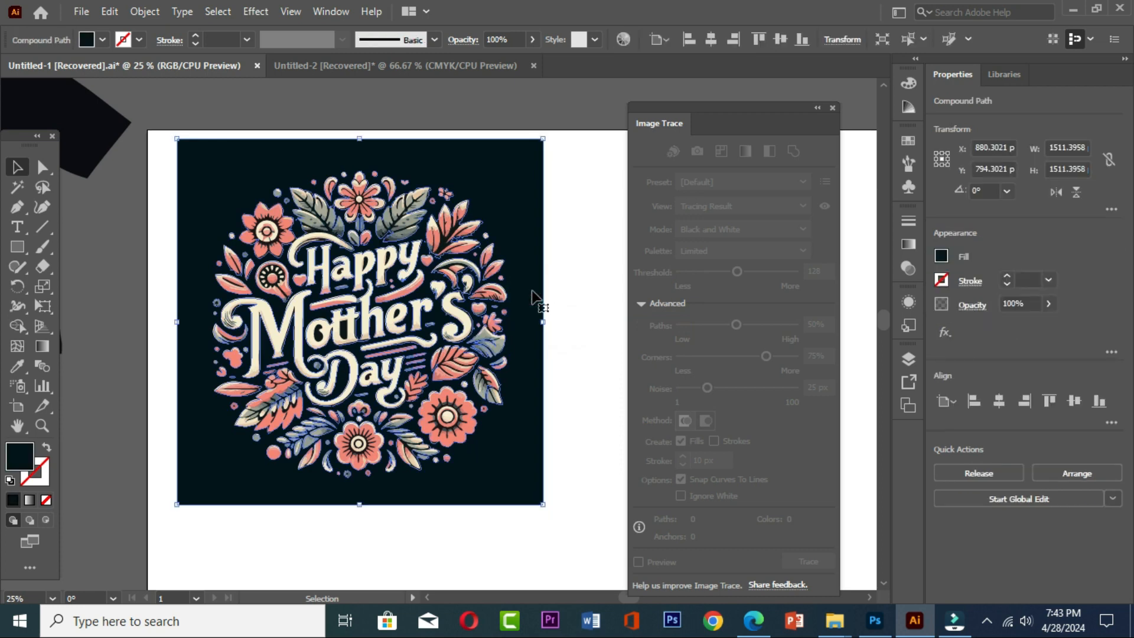
Step: Delete the dark background shape and the dark fills inside the "o" and between the t's of "Mother's"
{"action": "key", "text": "Delete"}
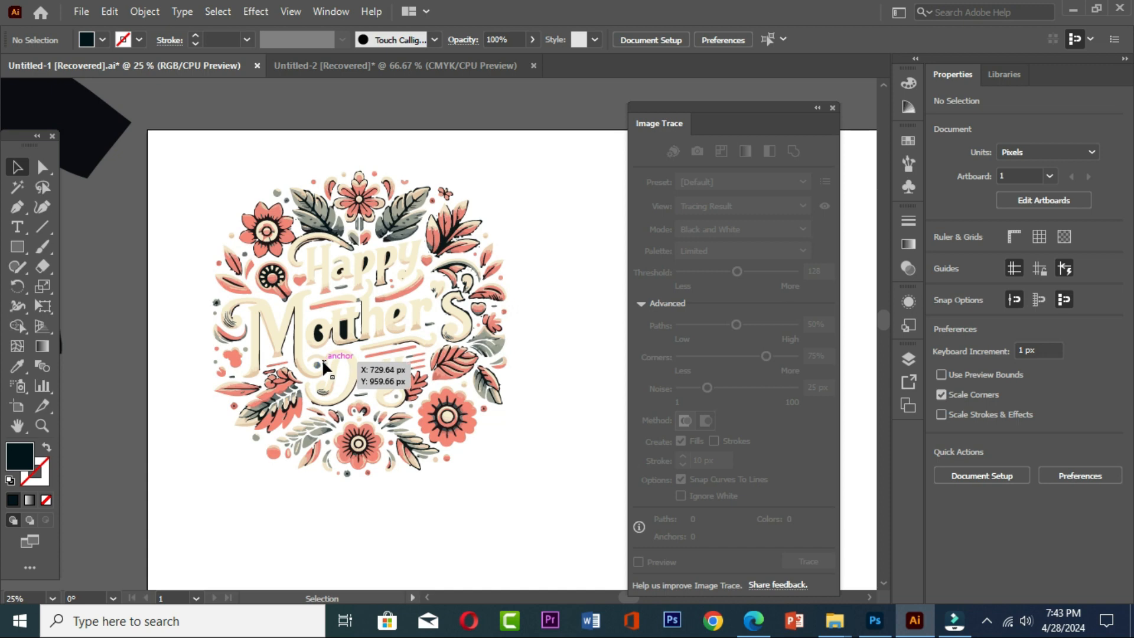
{"action": "left_click", "coordinate": [318, 338]}
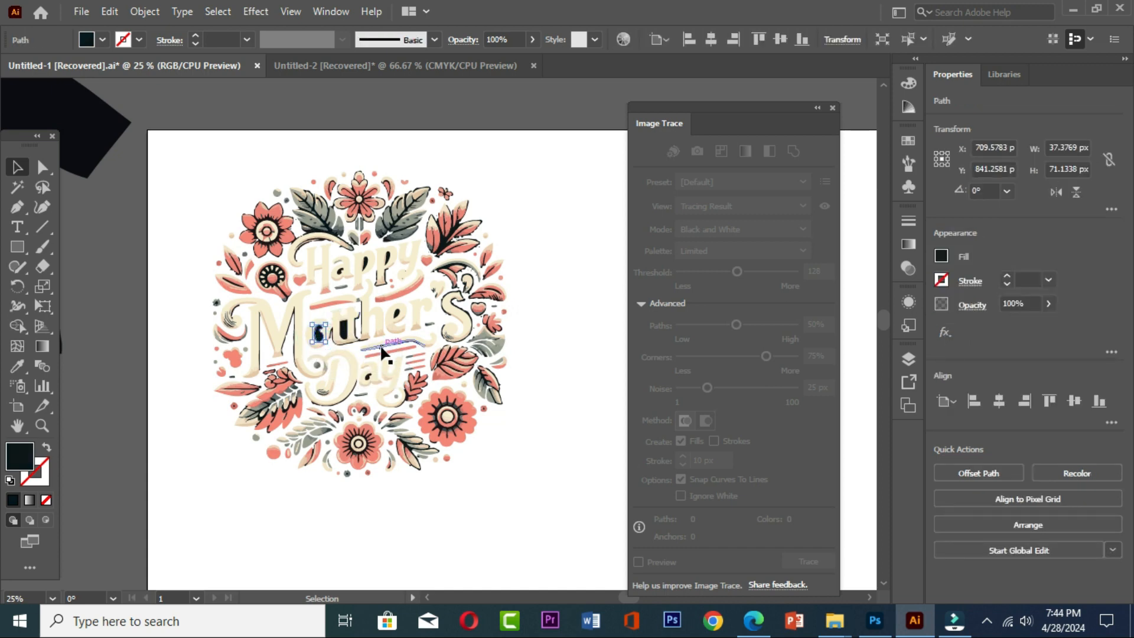
{"action": "scroll", "coordinate": [384, 333], "scroll_direction": "up", "scroll_amount": 4}
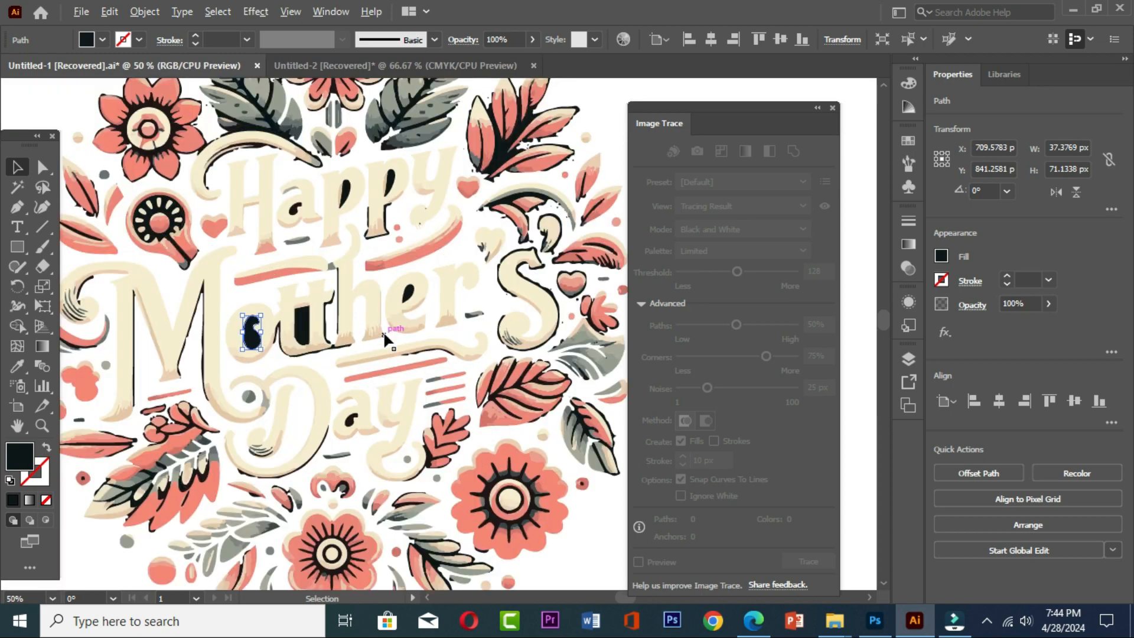
{"action": "scroll", "coordinate": [384, 340], "scroll_direction": "down", "scroll_amount": 3}
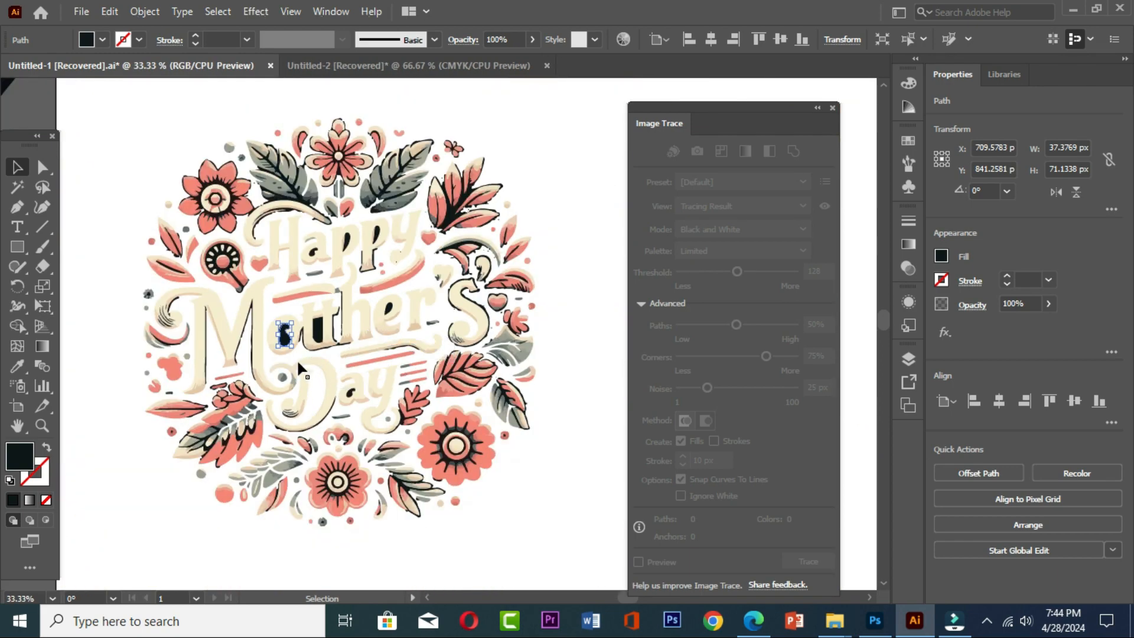
{"action": "key", "text": "Delete"}
{"action": "left_click", "coordinate": [318, 335]}
{"action": "key", "text": "Delete"}
Step: Delete the dark fills inside the a and p's of "Happy", the e of "Mother's" and the a of "Day"
{"action": "left_click", "coordinate": [349, 245]}
{"action": "key", "text": "Delete"}
{"action": "key", "text": "Delete"}
{"action": "left_click", "coordinate": [388, 310]}
{"action": "key", "text": "Delete"}
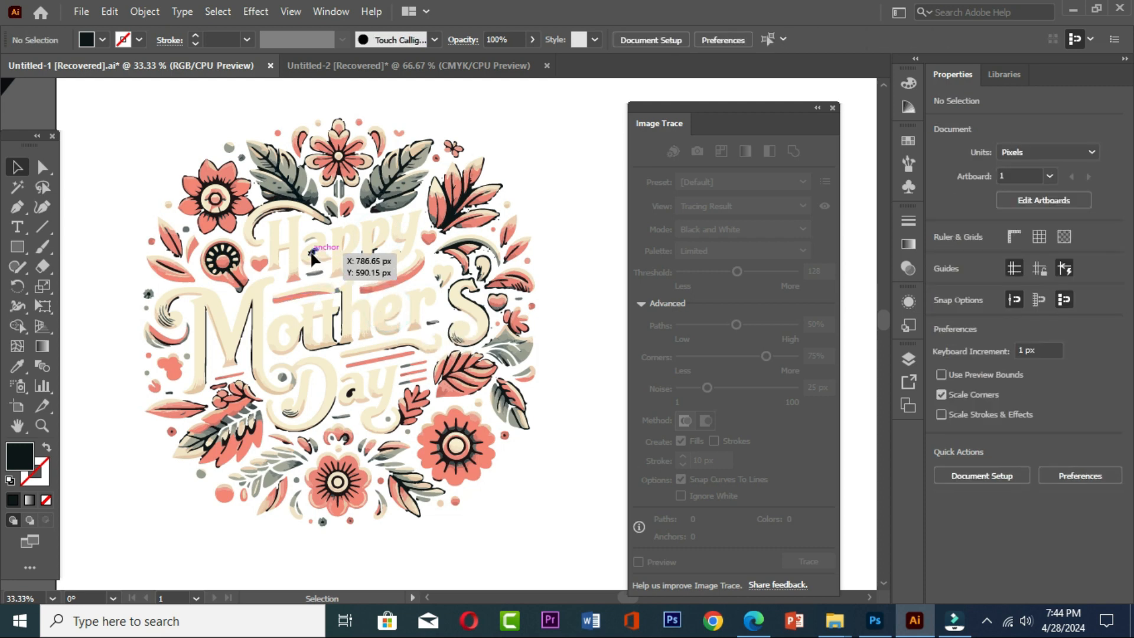
{"action": "left_click", "coordinate": [312, 253]}
{"action": "key", "text": "Delete"}
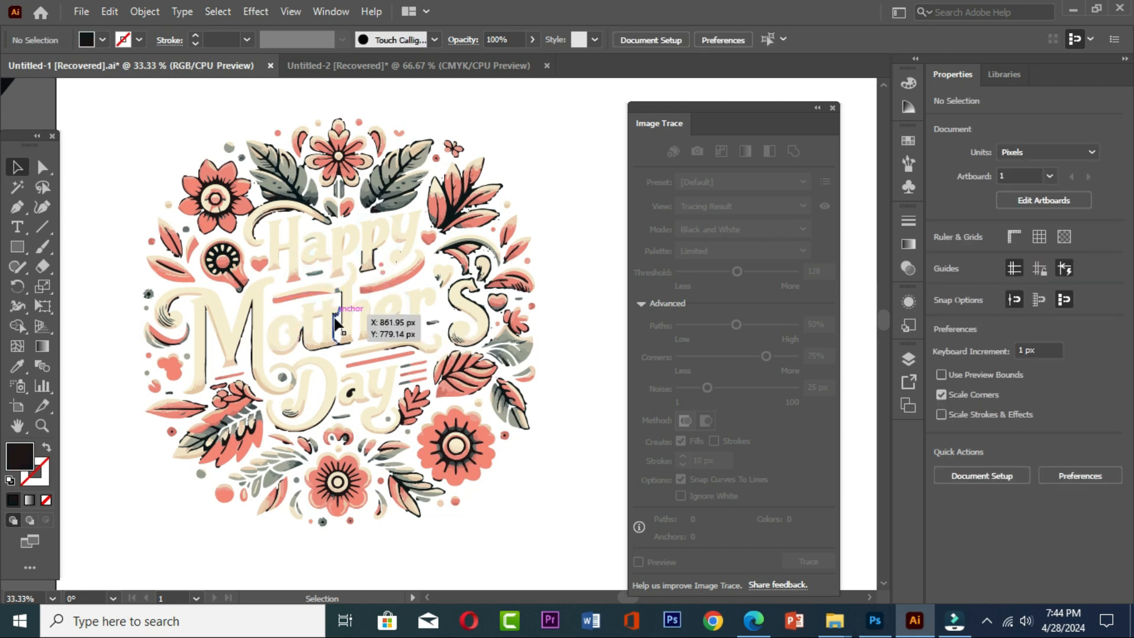
{"action": "left_click", "coordinate": [349, 395]}
{"action": "key", "text": "Delete"}
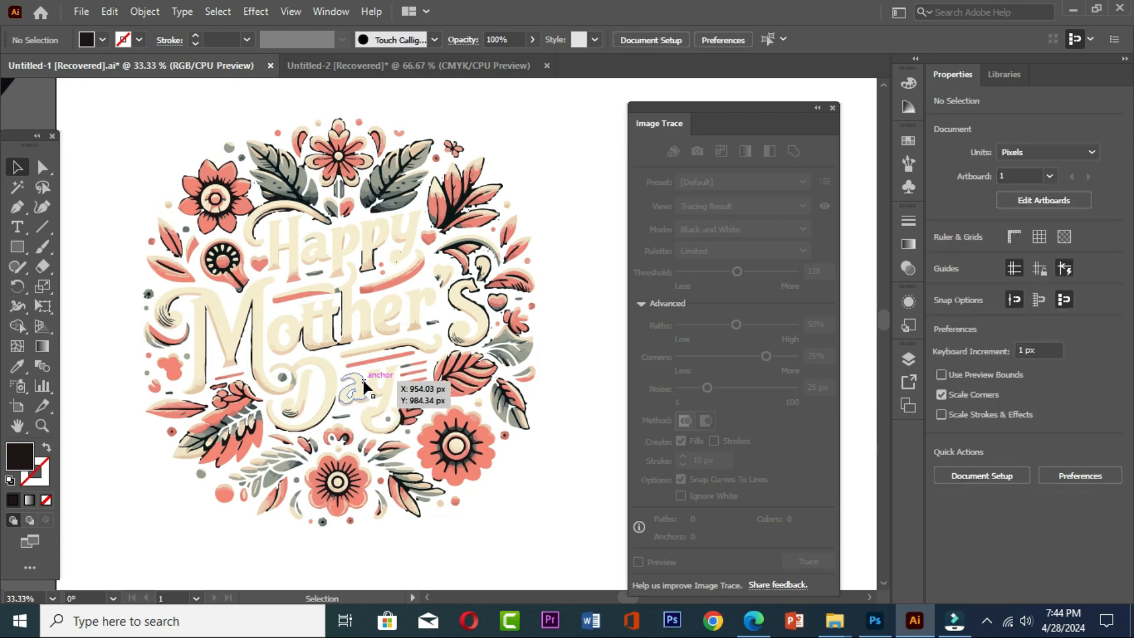
Step: Delete the dark shadow slivers along the strokes of the M in "Mother's"
{"action": "scroll", "coordinate": [326, 352], "scroll_direction": "up", "scroll_amount": 3}
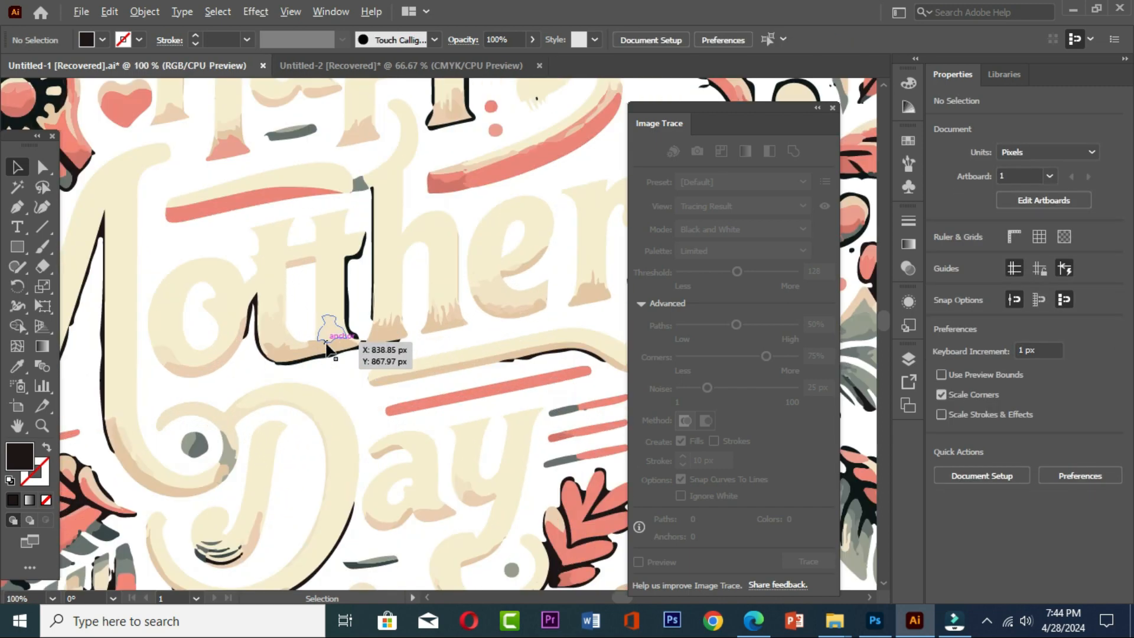
{"action": "scroll", "coordinate": [317, 352], "scroll_direction": "down", "scroll_amount": 2}
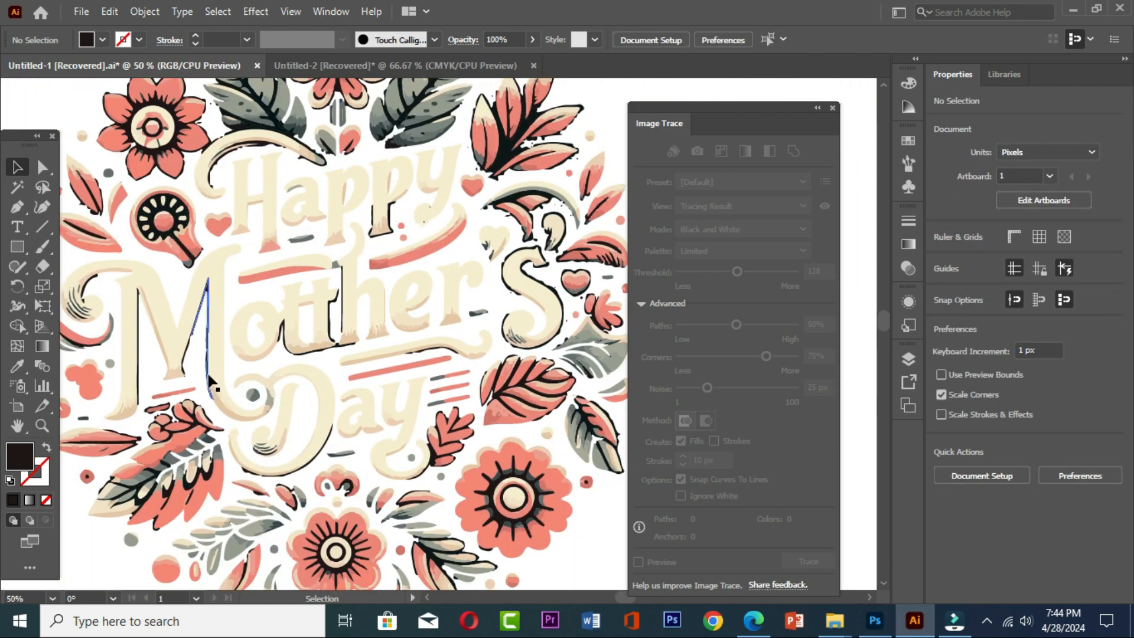
{"action": "left_click", "coordinate": [208, 374]}
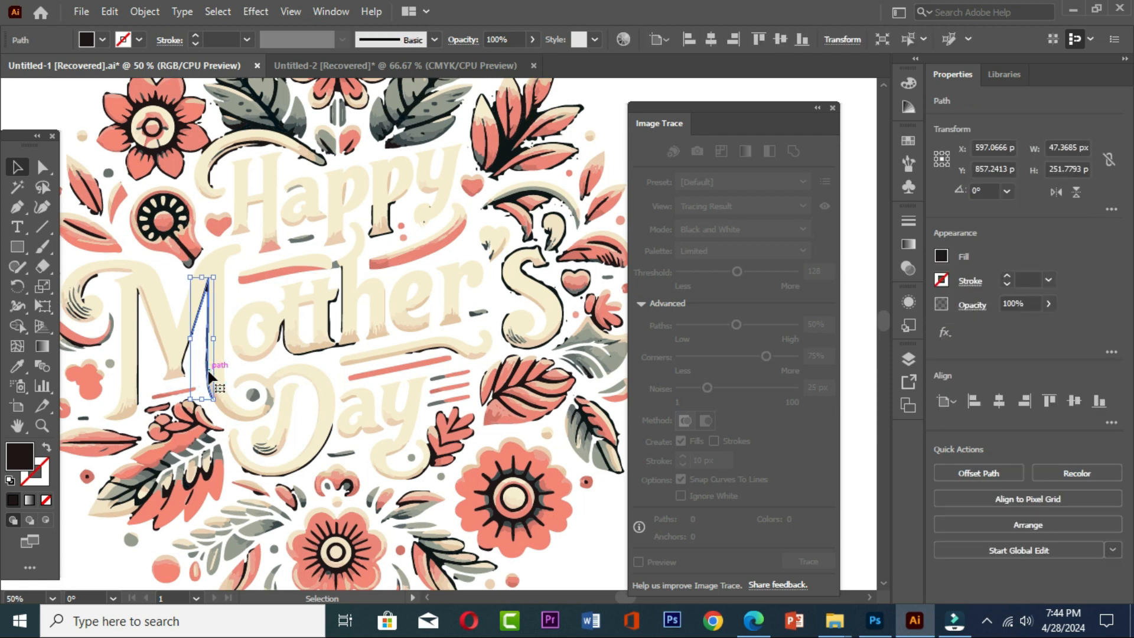
{"action": "key", "text": "Delete"}
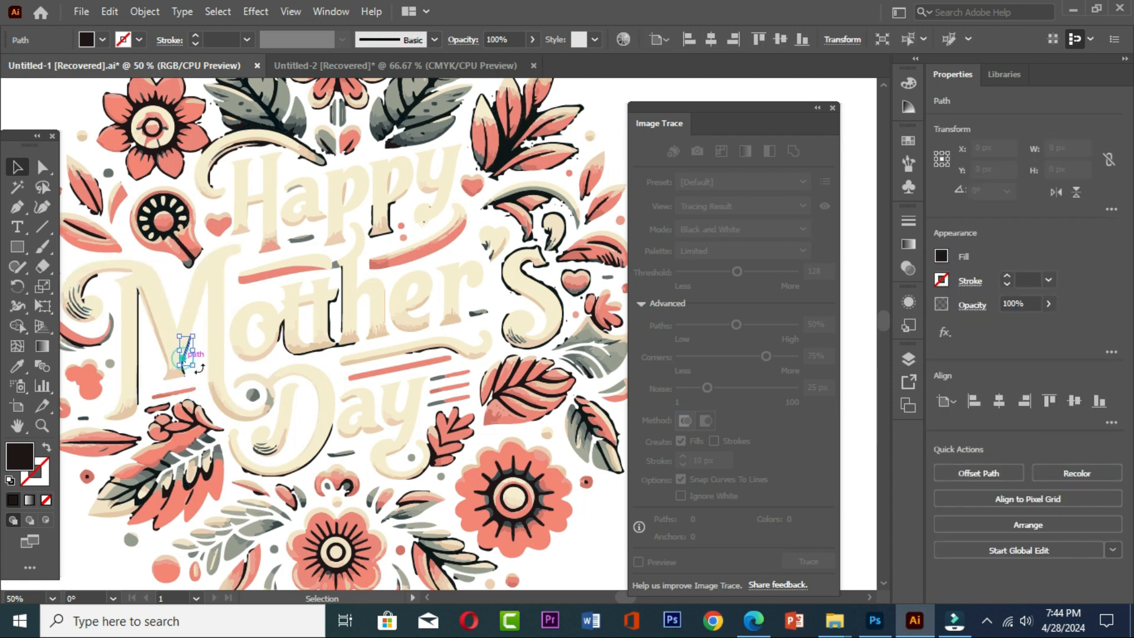
{"action": "left_click", "coordinate": [138, 373]}
{"action": "key", "text": "Delete"}
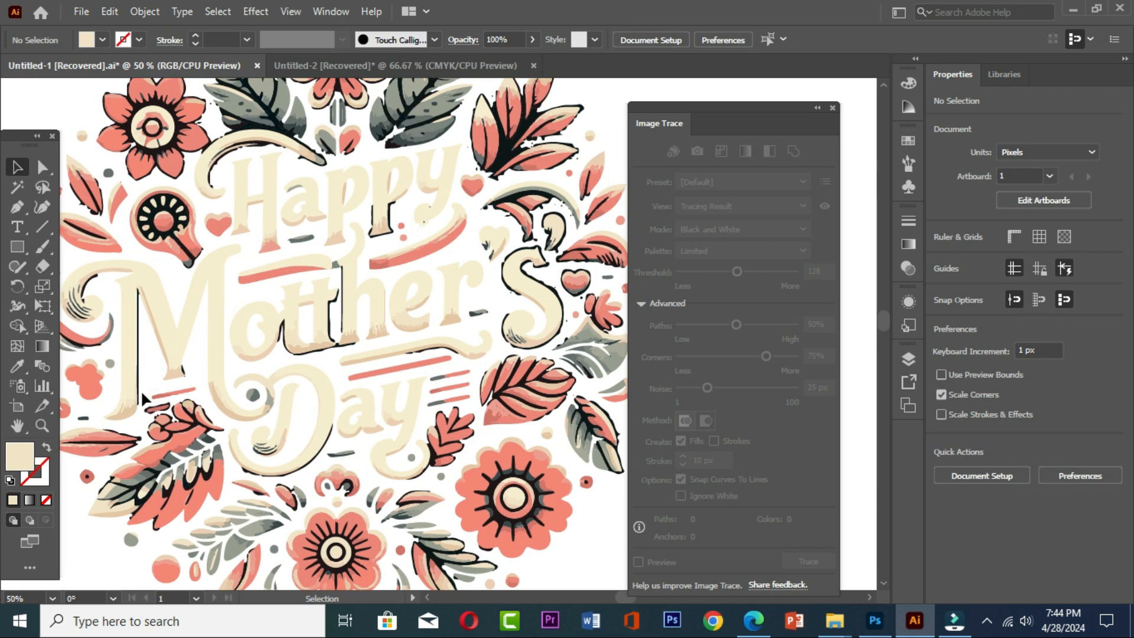
{"action": "left_click", "coordinate": [137, 393]}
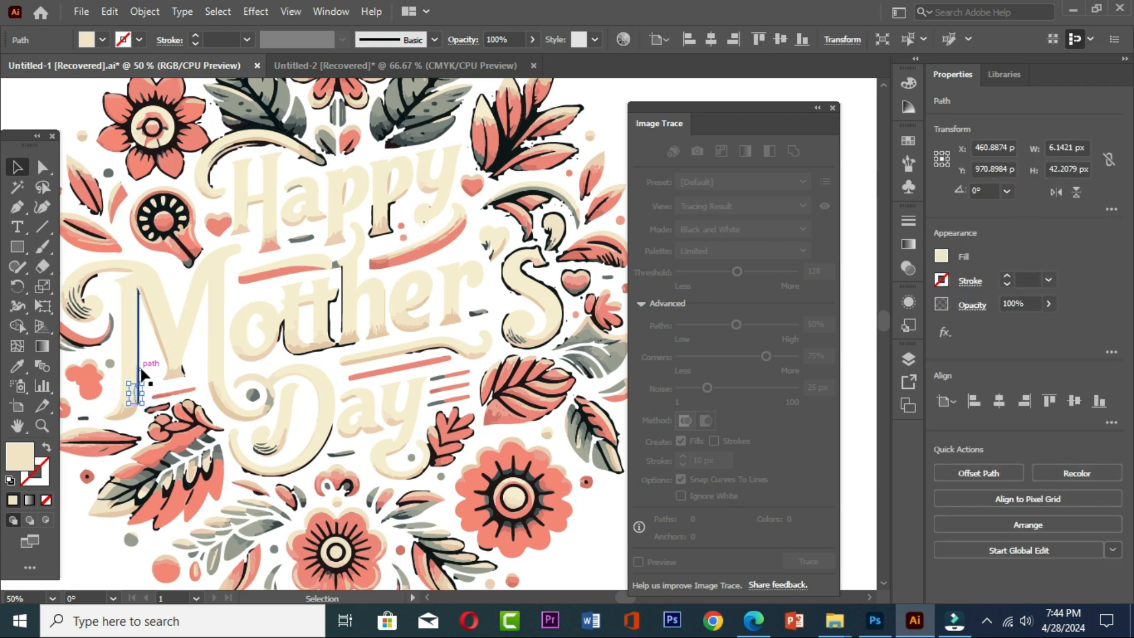
{"action": "key", "text": "Delete"}
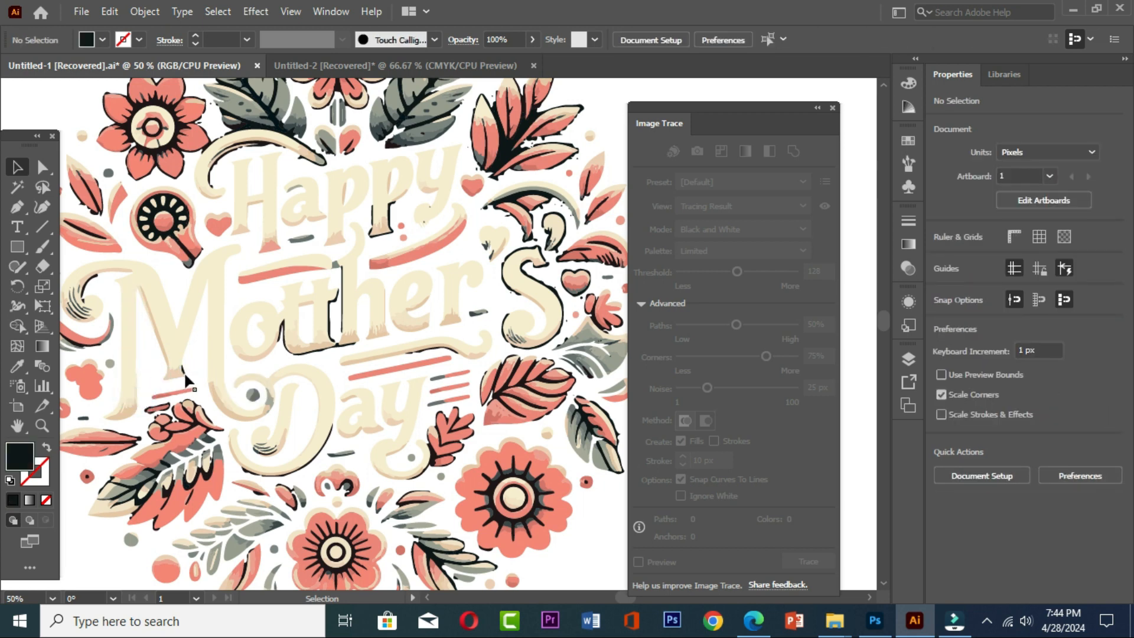
Step: Delete the dark slivers beside the second t and along the stem of the h in "Mother's"
{"action": "left_click_drag", "start_coordinate": [185, 370], "coordinate": [332, 339]}
{"action": "key", "text": "Delete"}
{"action": "left_click", "coordinate": [341, 325]}
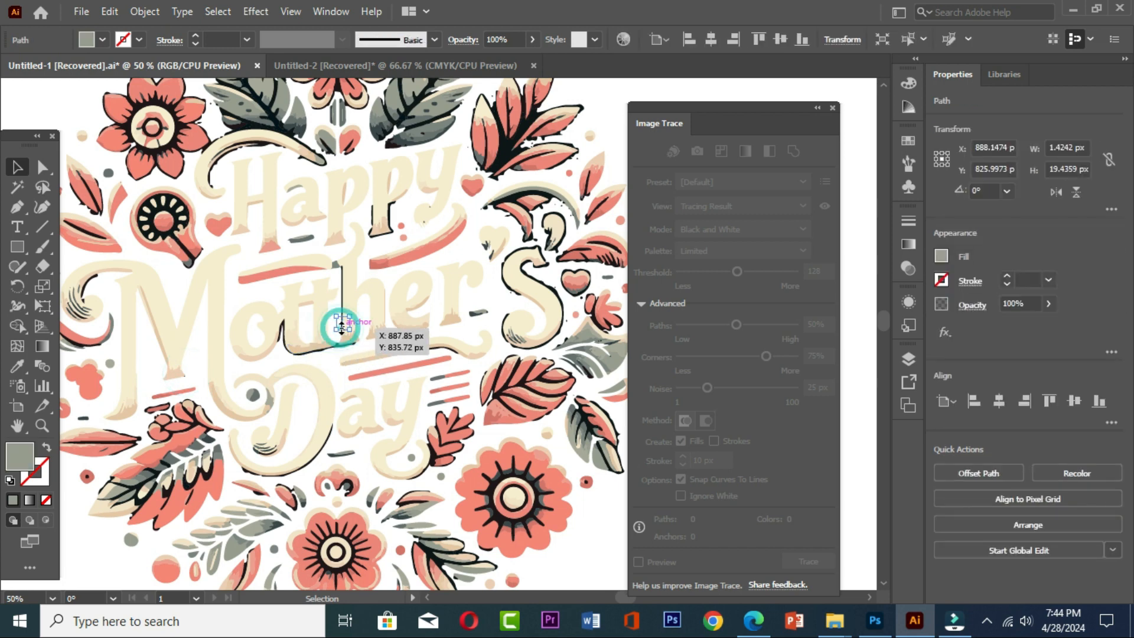
{"action": "key", "text": "Delete"}
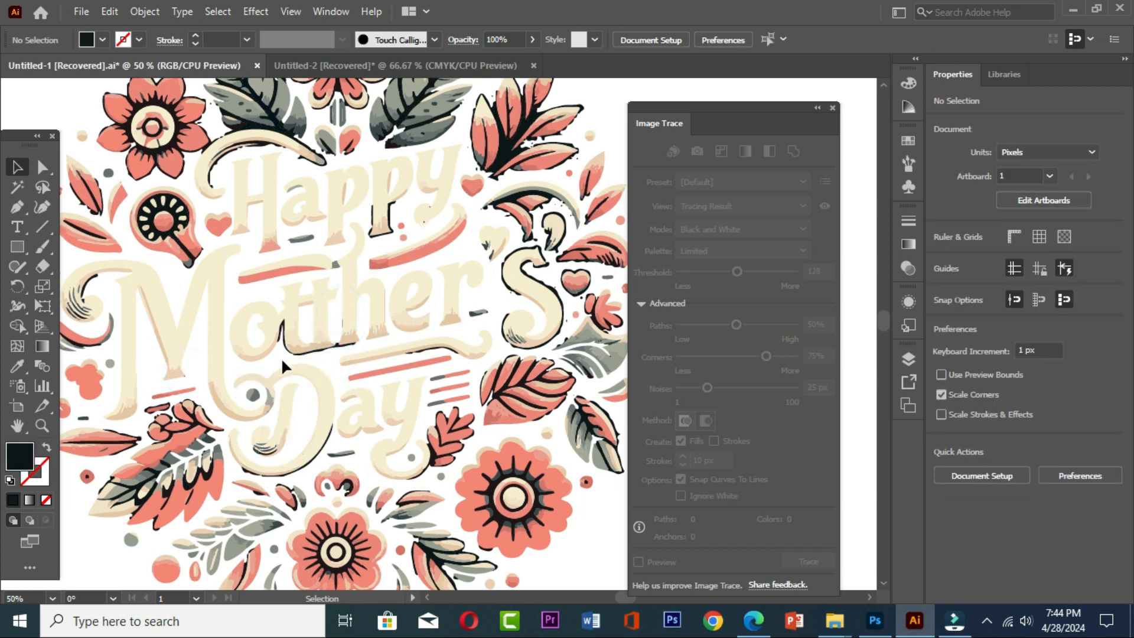
Step: Delete the remaining dark outline under the t's of "Mother's", keeping the beige shading on the letters
{"action": "left_click", "coordinate": [282, 349]}
{"action": "key", "text": "Delete"}
{"action": "left_click", "coordinate": [310, 350]}
{"action": "key", "text": "Delete"}
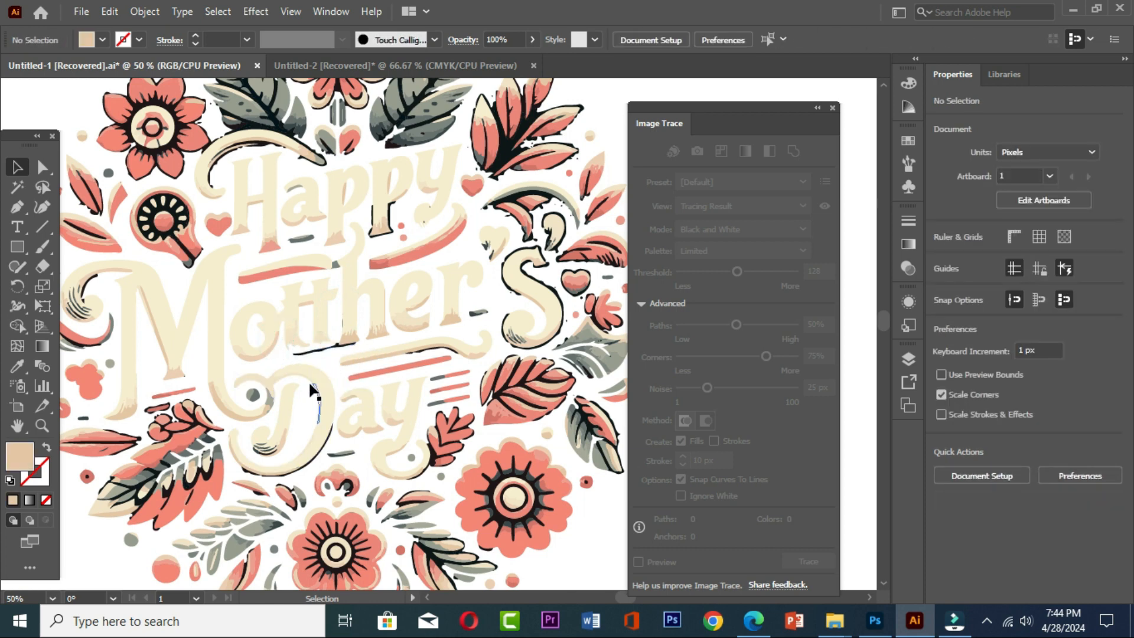
{"action": "key", "text": "ctrl+z"}
{"action": "left_click", "coordinate": [347, 349]}
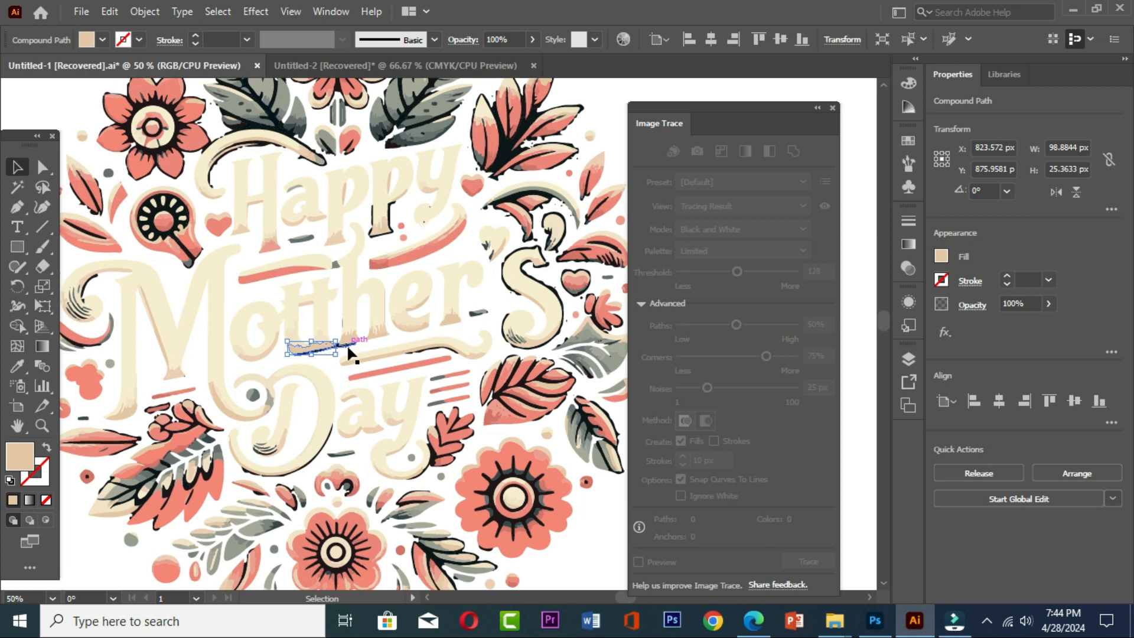
{"action": "key", "text": "Delete"}
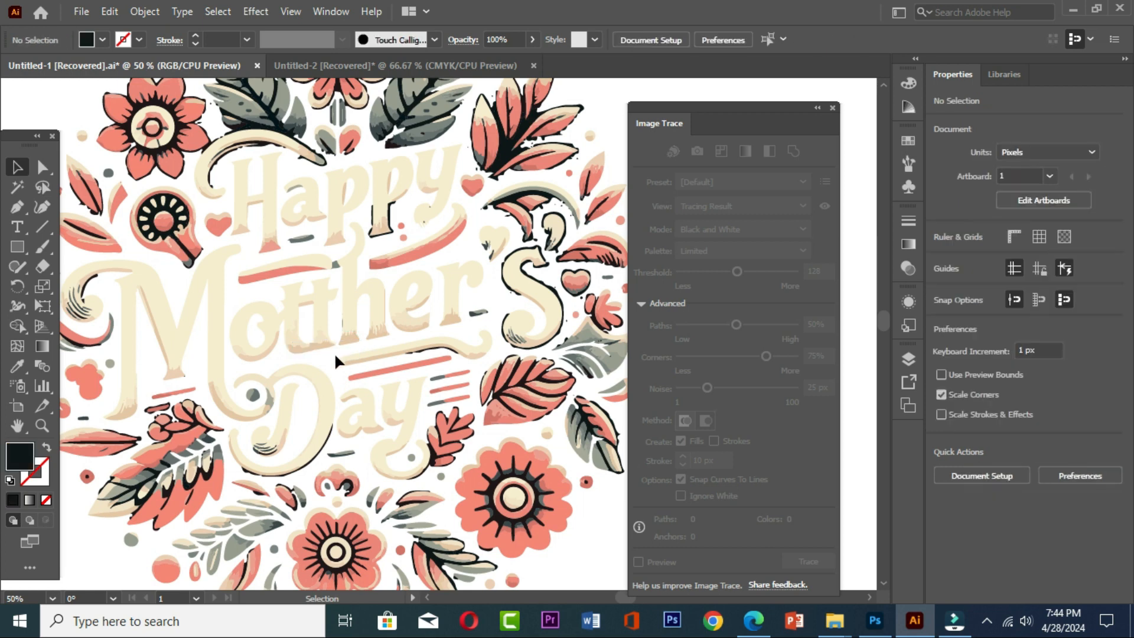
Step: Delete the dark outline piece along the S of "Mother's" and the dark shadow under the D of "Day"
{"action": "left_click", "coordinate": [515, 288]}
{"action": "key", "text": "Delete"}
{"action": "scroll", "coordinate": [473, 354], "scroll_direction": "up", "scroll_amount": 3}
{"action": "scroll", "coordinate": [469, 371], "scroll_direction": "up", "scroll_amount": 2}
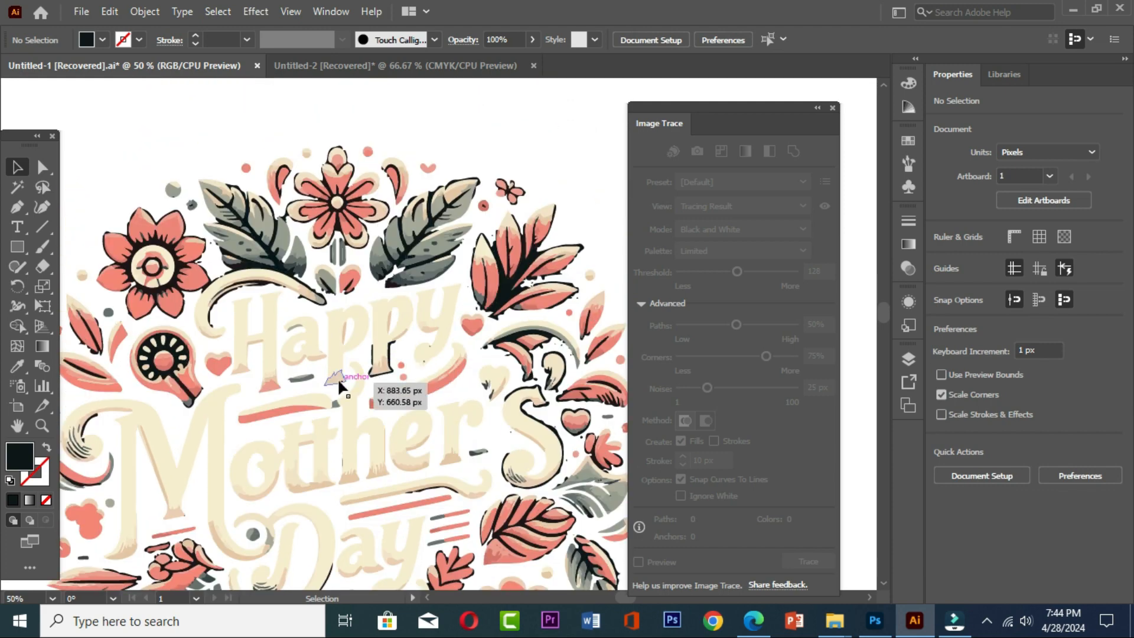
{"action": "scroll", "coordinate": [339, 381], "scroll_direction": "down", "scroll_amount": 5}
{"action": "scroll", "coordinate": [337, 380], "scroll_direction": "down", "scroll_amount": 1}
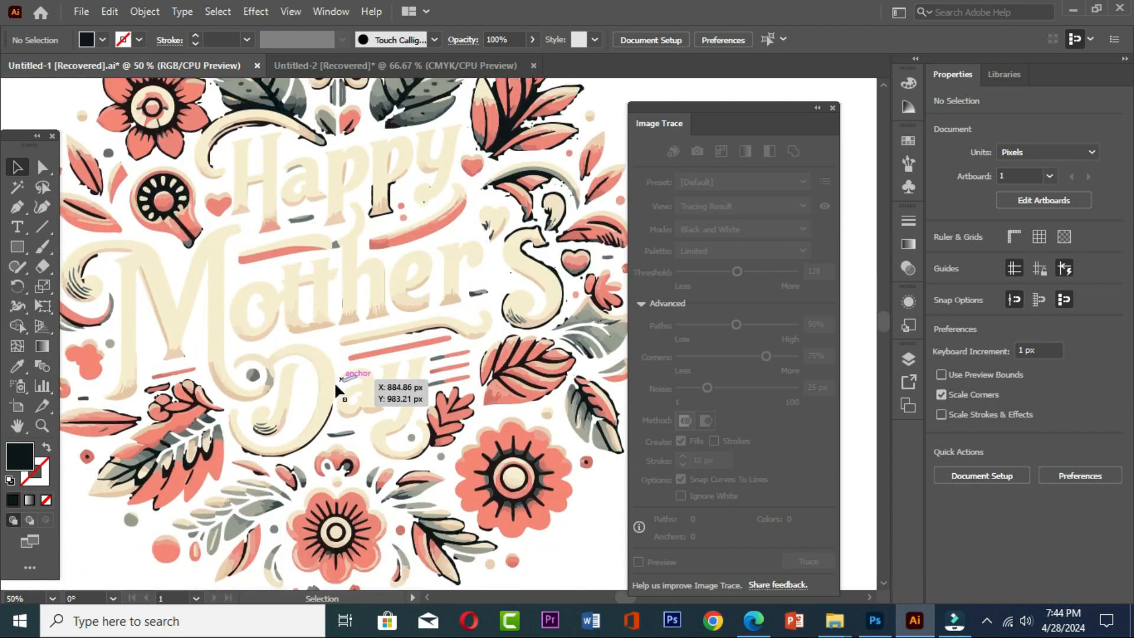
{"action": "left_click", "coordinate": [326, 432]}
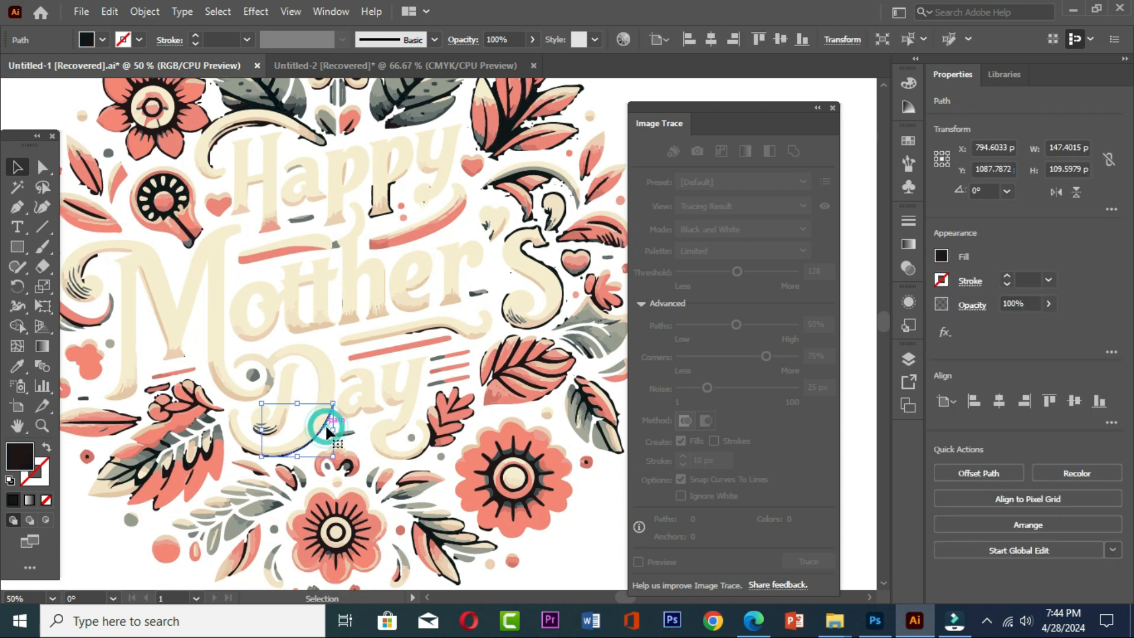
{"action": "key", "text": "ctrl+shift+a"}
Step: Delete the dark outline pieces around the stem of the second p in "Happy"
{"action": "scroll", "coordinate": [328, 428], "scroll_direction": "up", "scroll_amount": 3}
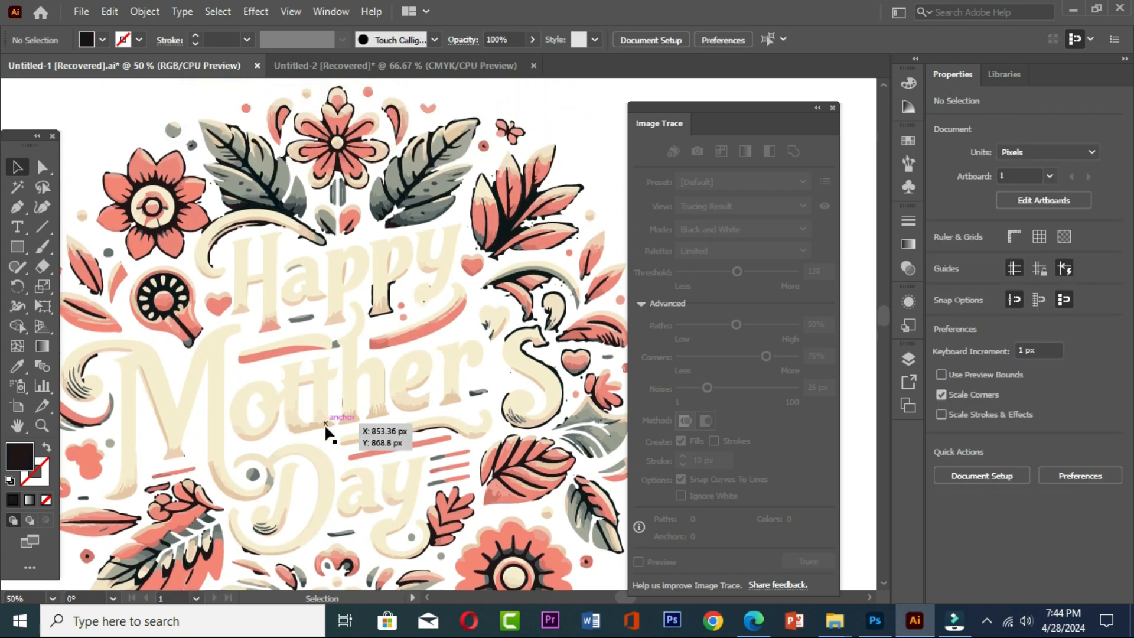
{"action": "left_click", "coordinate": [390, 296]}
{"action": "key", "text": "Delete"}
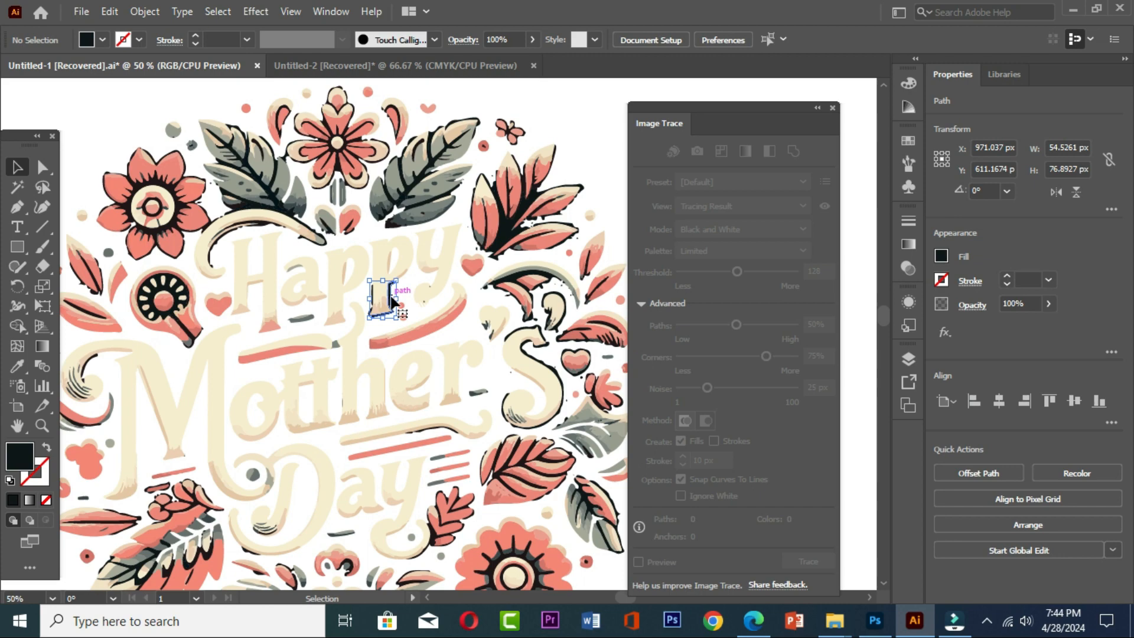
{"action": "left_click", "coordinate": [372, 304]}
{"action": "key", "text": "Delete"}
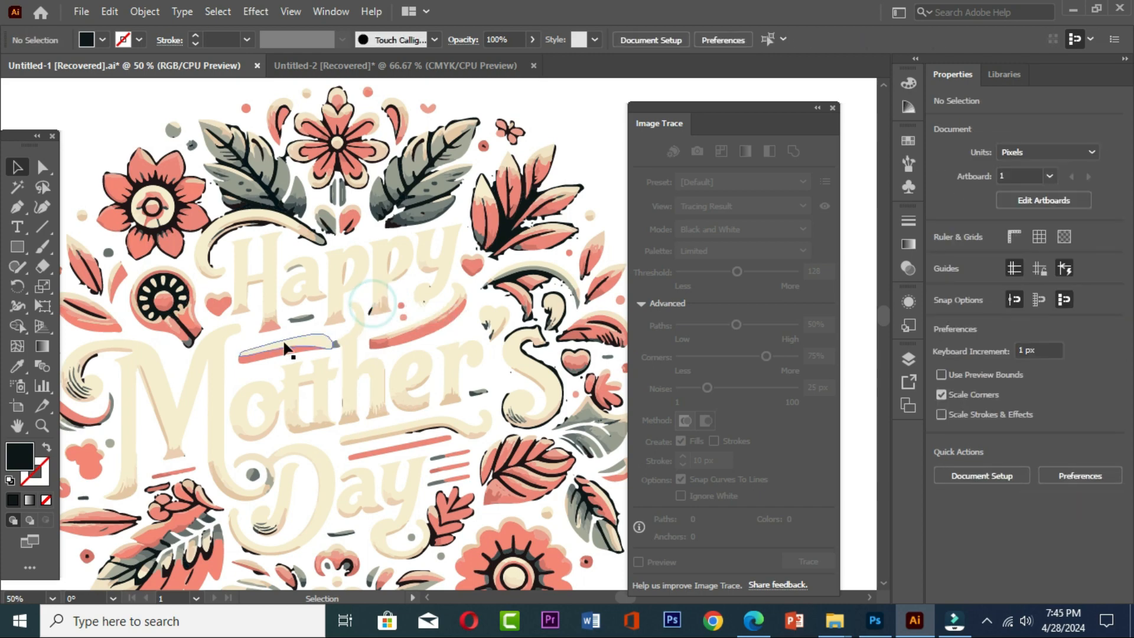
{"action": "scroll", "coordinate": [283, 348], "scroll_direction": "down", "scroll_amount": 5}
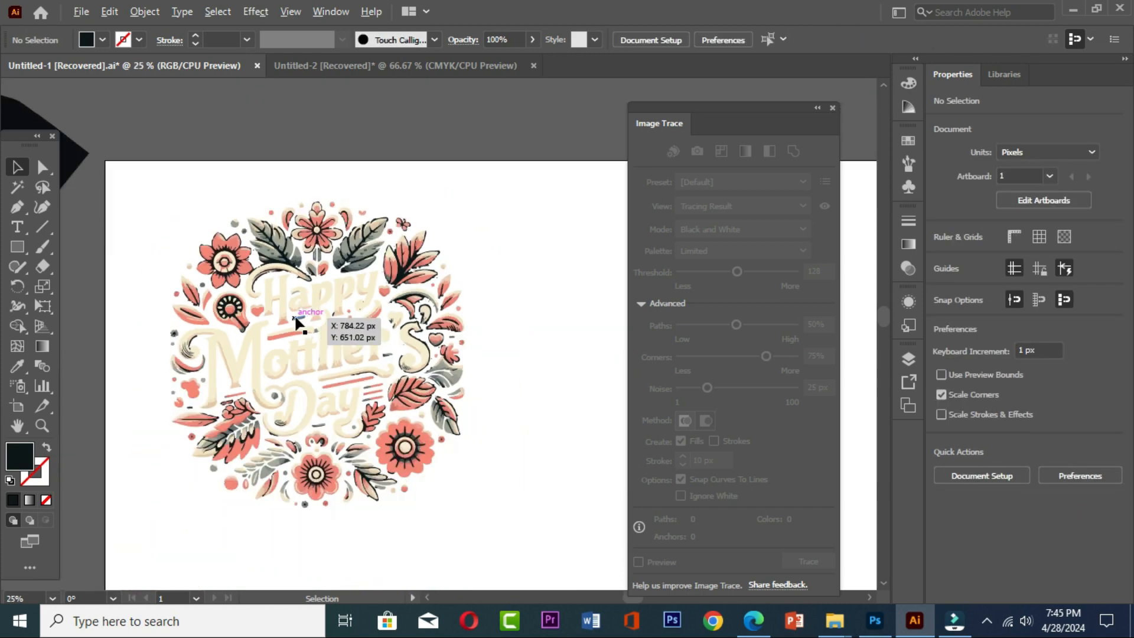
{"action": "scroll", "coordinate": [366, 366], "scroll_direction": "up", "scroll_amount": 3}
{"action": "scroll", "coordinate": [372, 378], "scroll_direction": "down", "scroll_amount": 1}
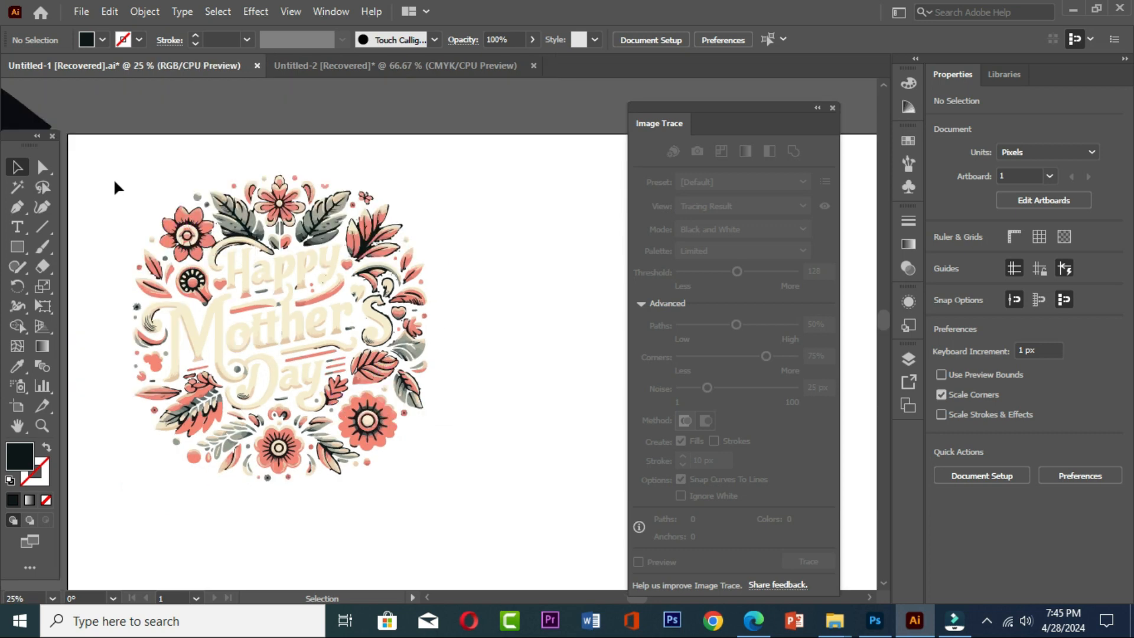
Step: Group all the pieces of the cleaned Mother's Day artwork and select the group
{"action": "left_click_drag", "start_coordinate": [110, 168], "coordinate": [442, 492]}
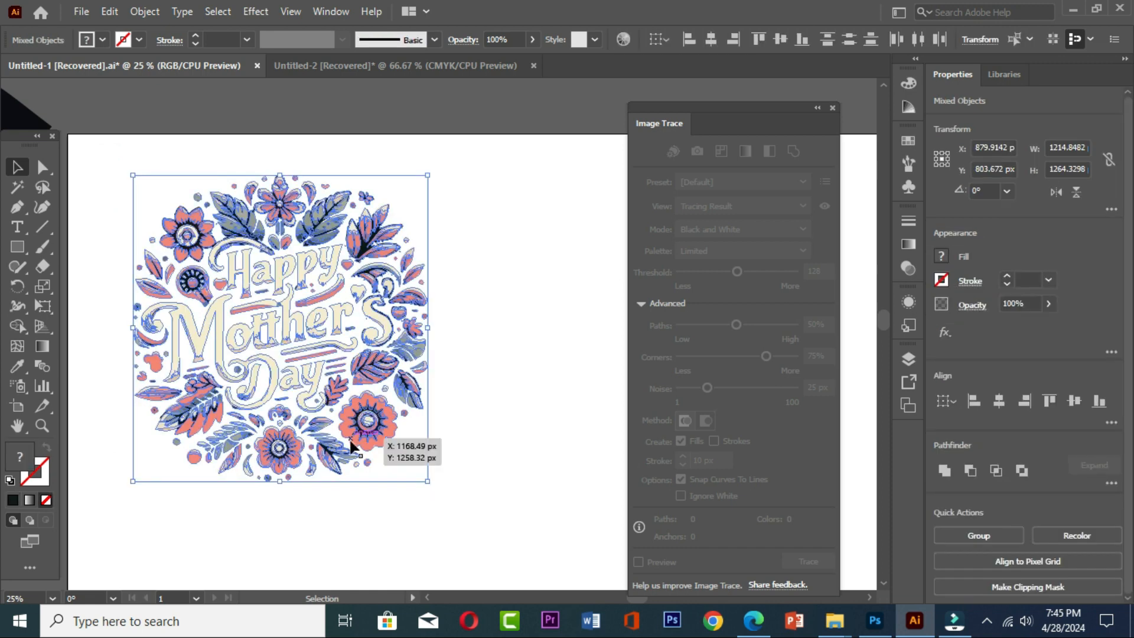
{"action": "key", "text": "ctrl+g"}
{"action": "left_click", "coordinate": [452, 373]}
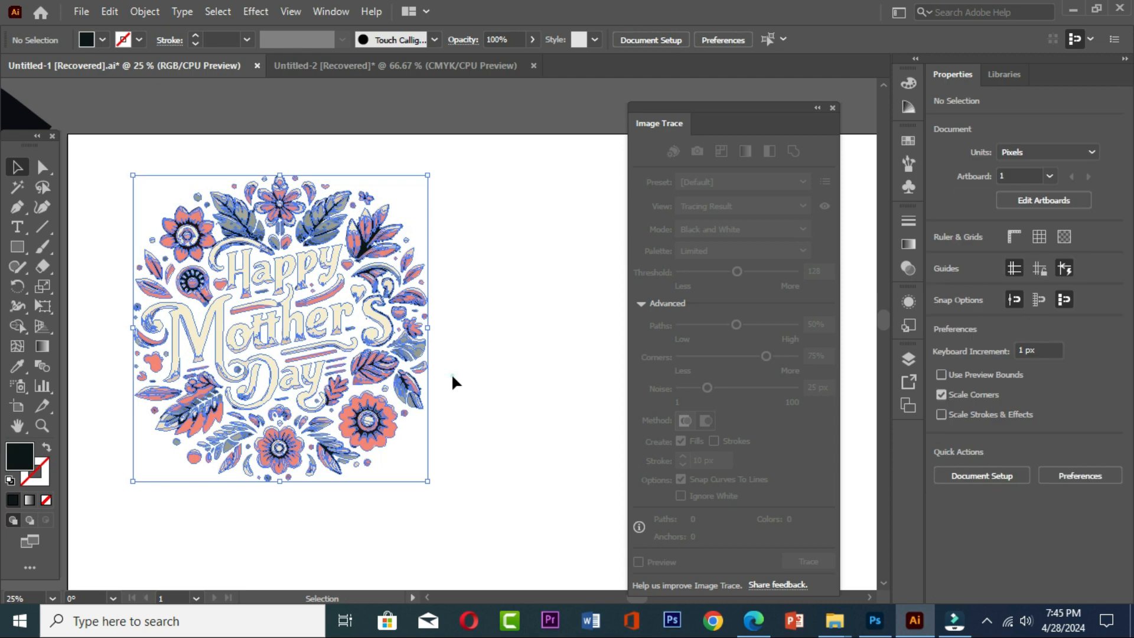
{"action": "left_click_drag", "start_coordinate": [126, 182], "coordinate": [448, 490]}
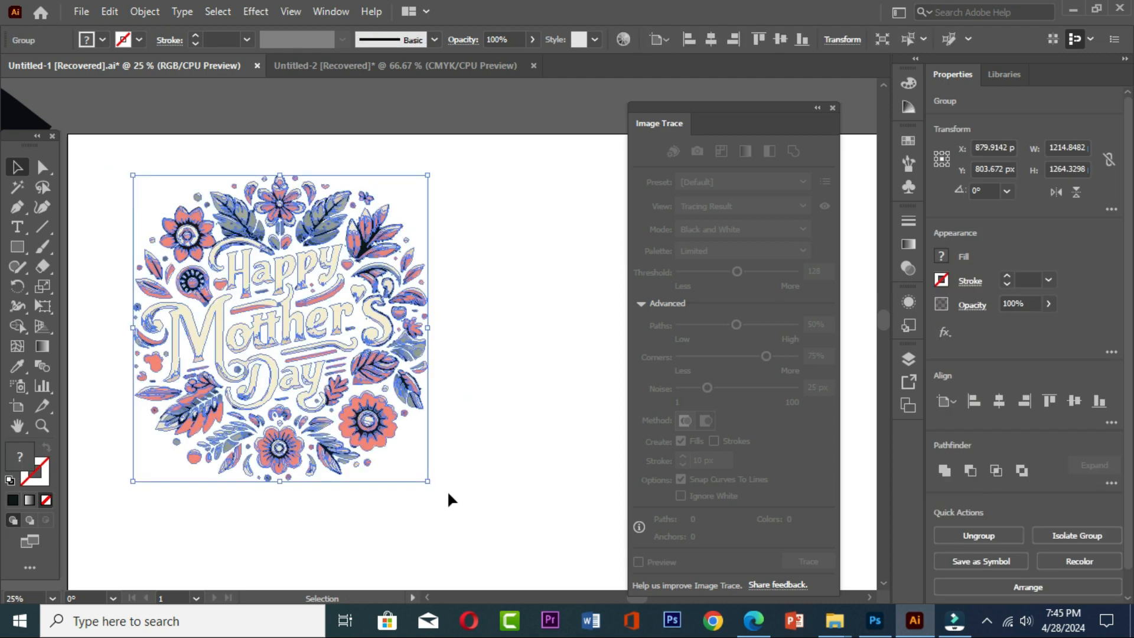
Step: Move the Father's Day artwork off the black T-shirt to the empty space below it
{"action": "left_click", "coordinate": [425, 598]}
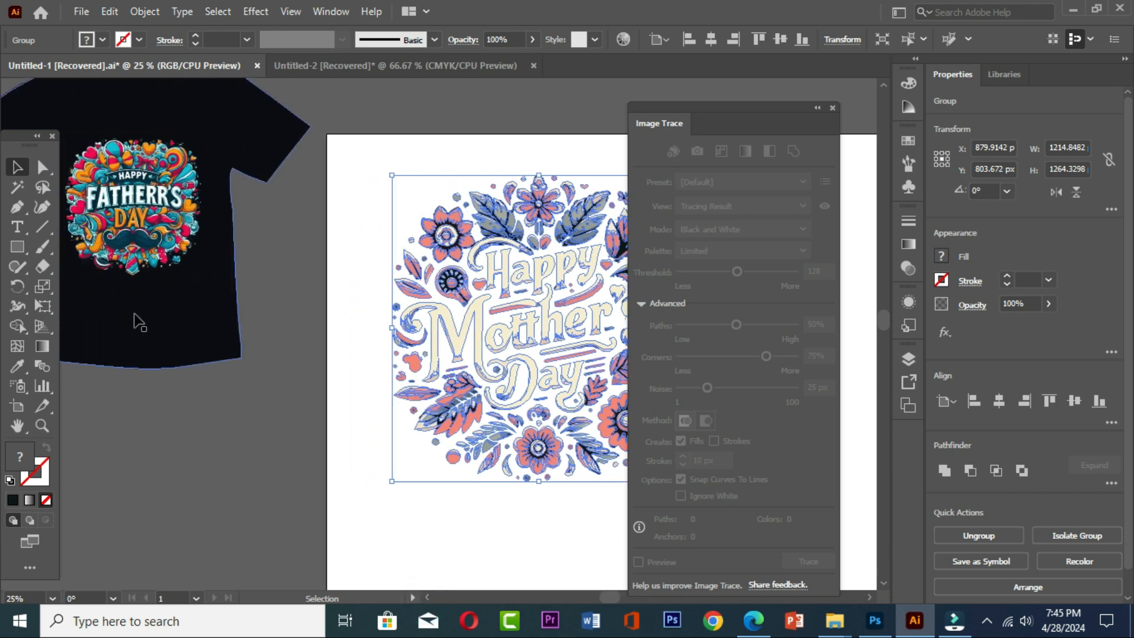
{"action": "left_click", "coordinate": [124, 225]}
{"action": "left_click_drag", "start_coordinate": [134, 193], "coordinate": [206, 518]}
Step: Place a copy of the Mother's Day group over the black T-shirt and scale it about its centre to about 678 × 706 px
{"action": "left_click", "coordinate": [540, 321]}
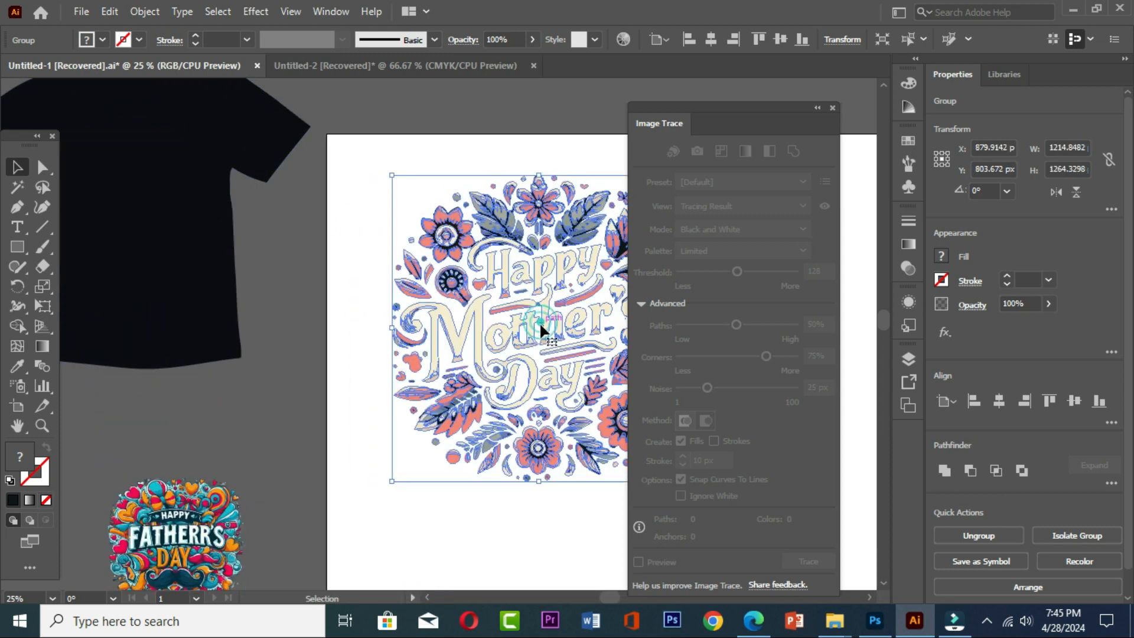
{"action": "mouse_move", "coordinate": [535, 322]}
{"action": "left_mouse_down"}
{"action": "mouse_move", "coordinate": [367, 322]}
{"action": "mouse_move", "coordinate": [200, 260]}
{"action": "left_mouse_up"}
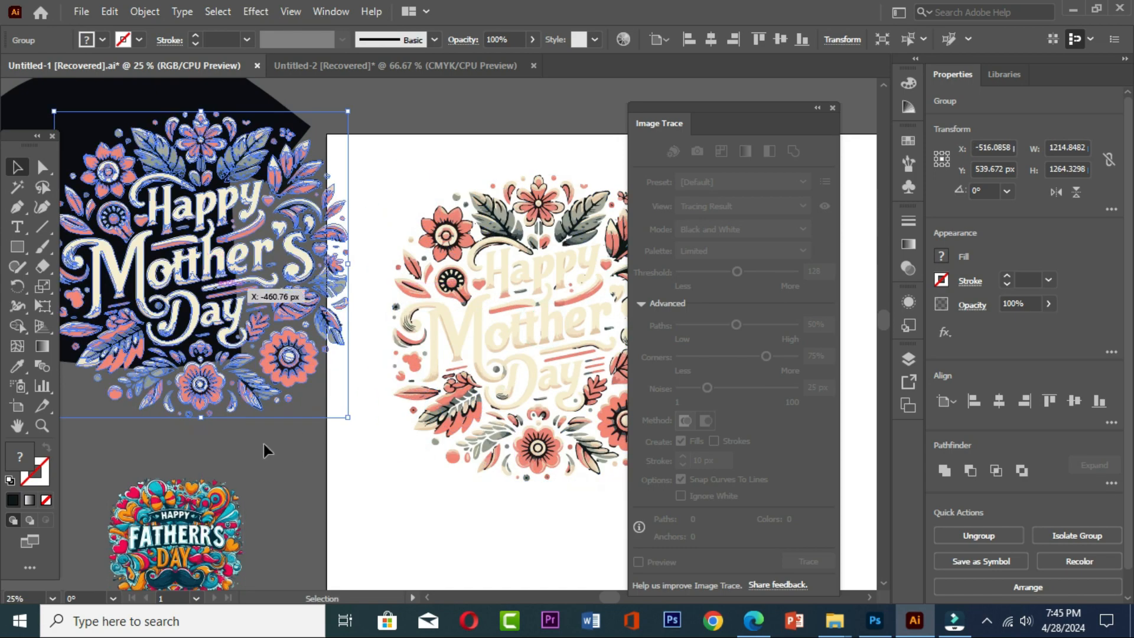
{"action": "left_click", "coordinate": [428, 599]}
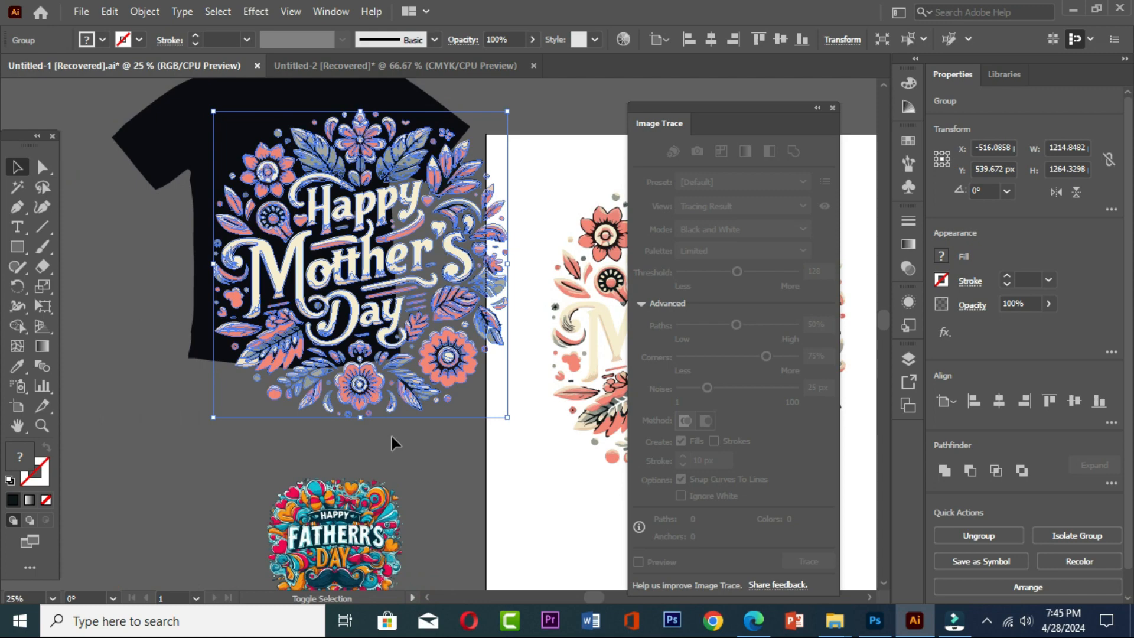
{"action": "left_click_drag", "start_coordinate": [509, 420], "coordinate": [445, 352]}
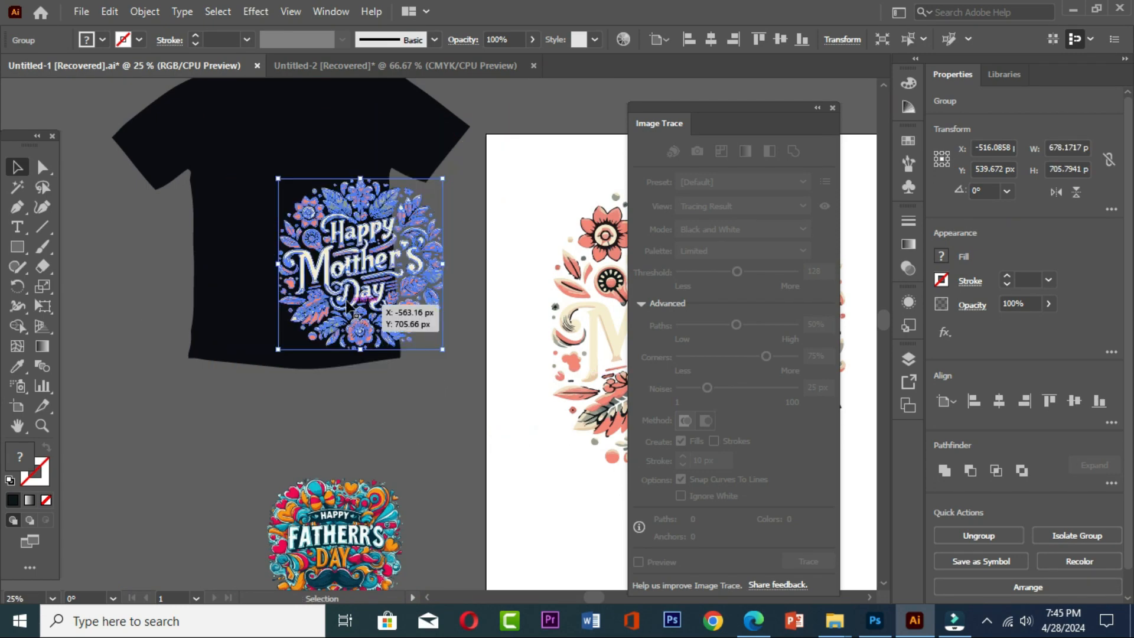
Step: Move the Mother's Day group onto the chest of the black T-shirt and fine-tune its position so it sits centred
{"action": "left_click_drag", "start_coordinate": [364, 261], "coordinate": [330, 210]}
{"action": "left_click", "coordinate": [410, 412]}
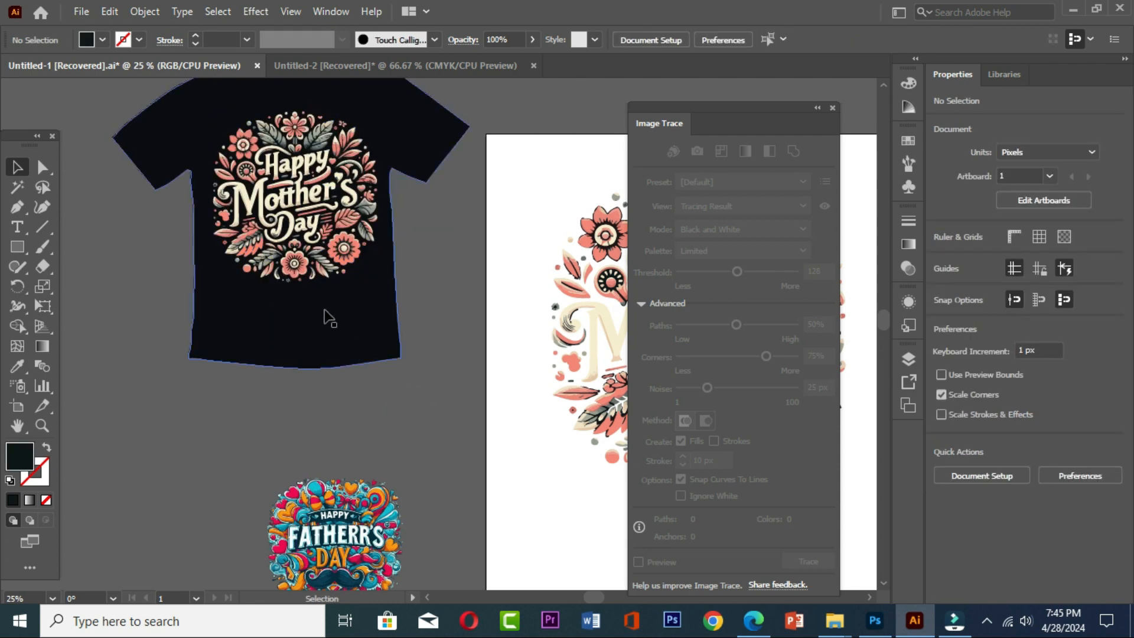
{"action": "scroll", "coordinate": [326, 346], "scroll_direction": "up", "scroll_amount": 2}
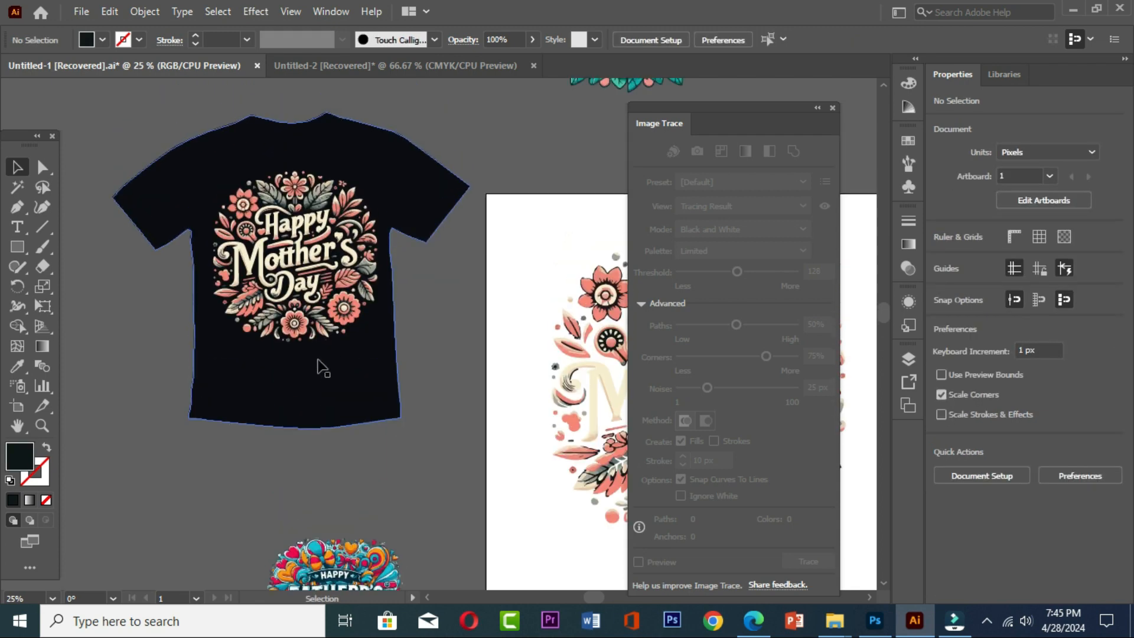
{"action": "left_click", "coordinate": [309, 341]}
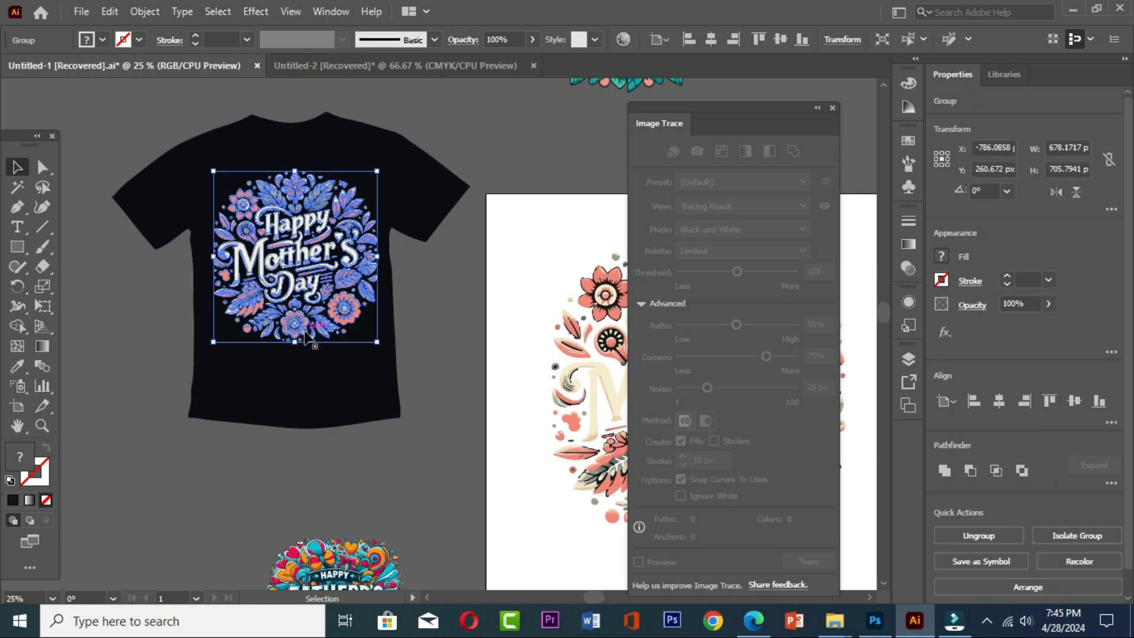
{"action": "left_click", "coordinate": [412, 336]}
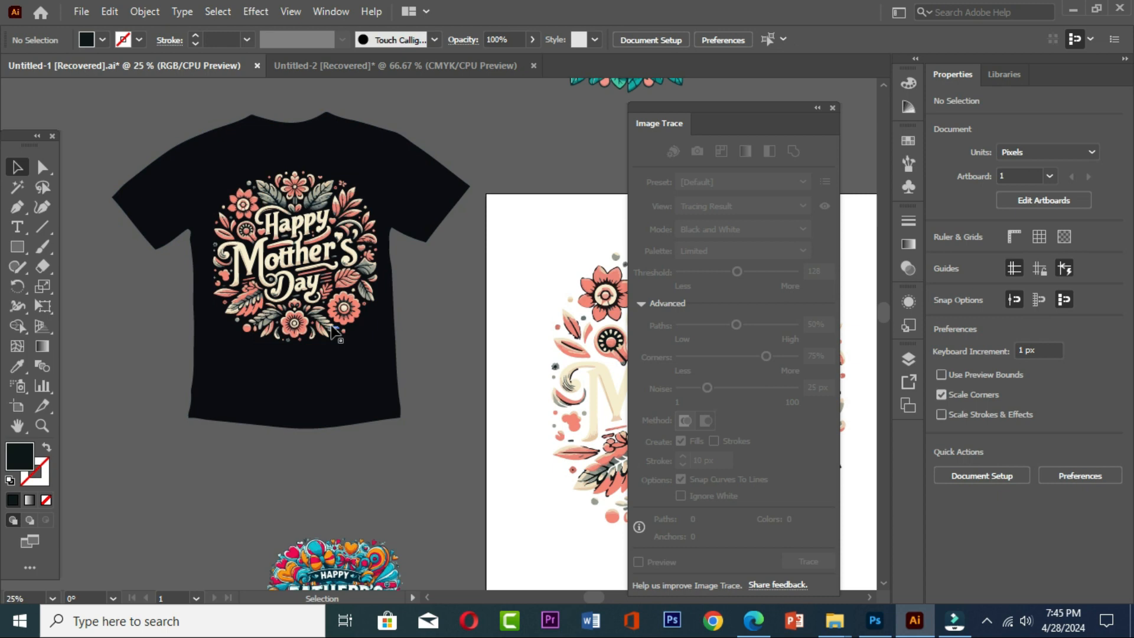
{"action": "left_click", "coordinate": [339, 272]}
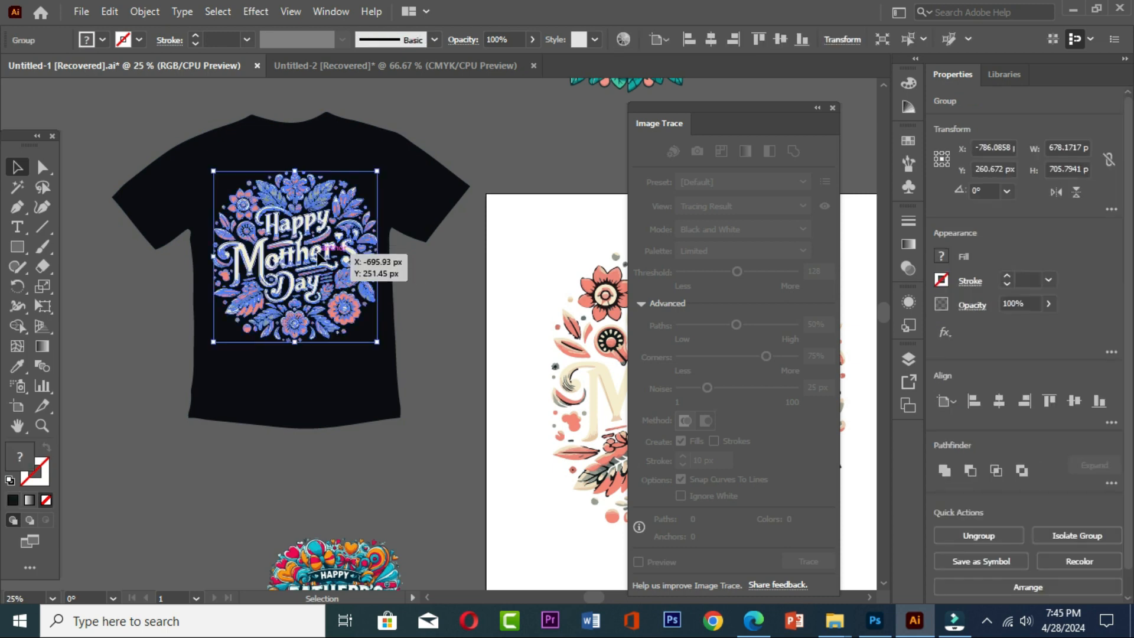
{"action": "left_click", "coordinate": [416, 308]}
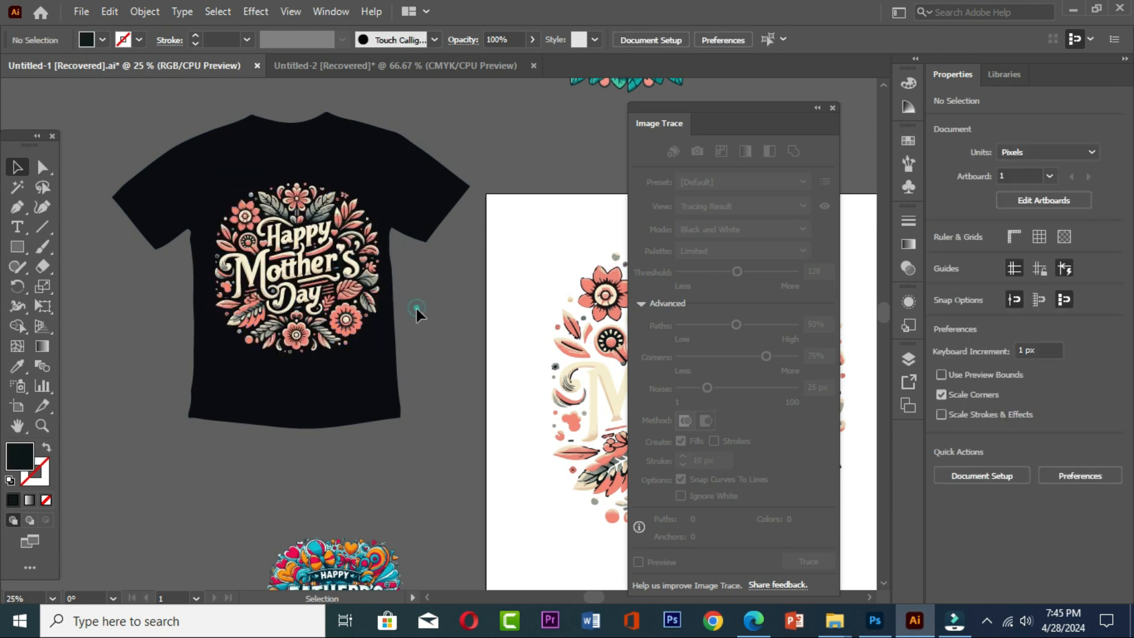
{"action": "left_click_drag", "start_coordinate": [341, 301], "coordinate": [339, 300]}
{"action": "left_click", "coordinate": [421, 321]}
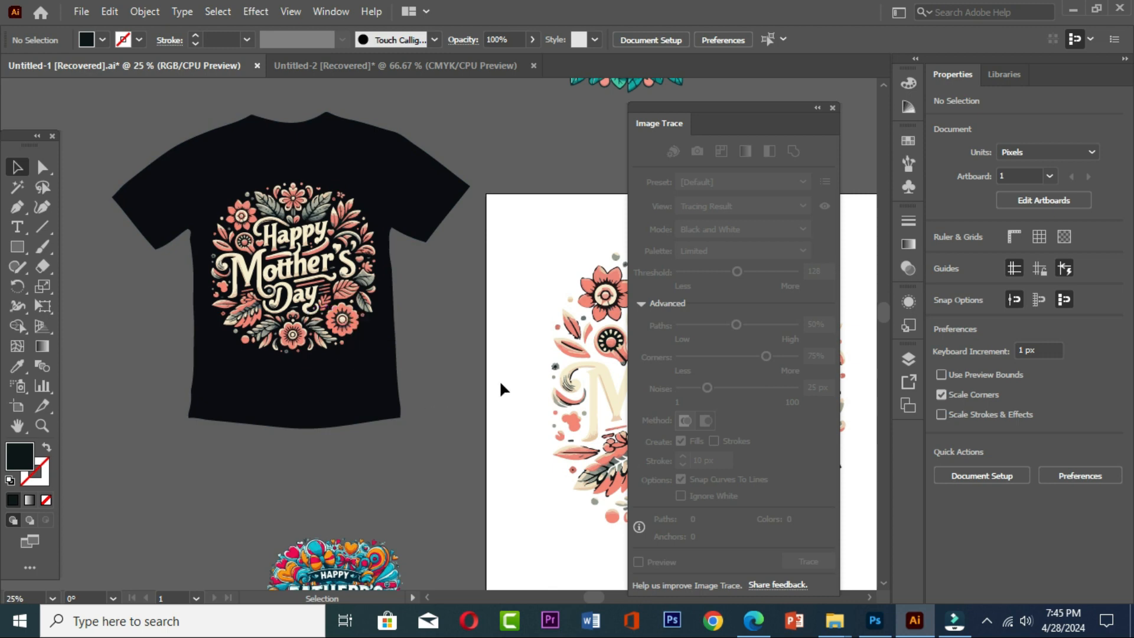
Step: Close the Image Trace panel and select the Mother's Day group on the white artboard
{"action": "left_click", "coordinate": [833, 107]}
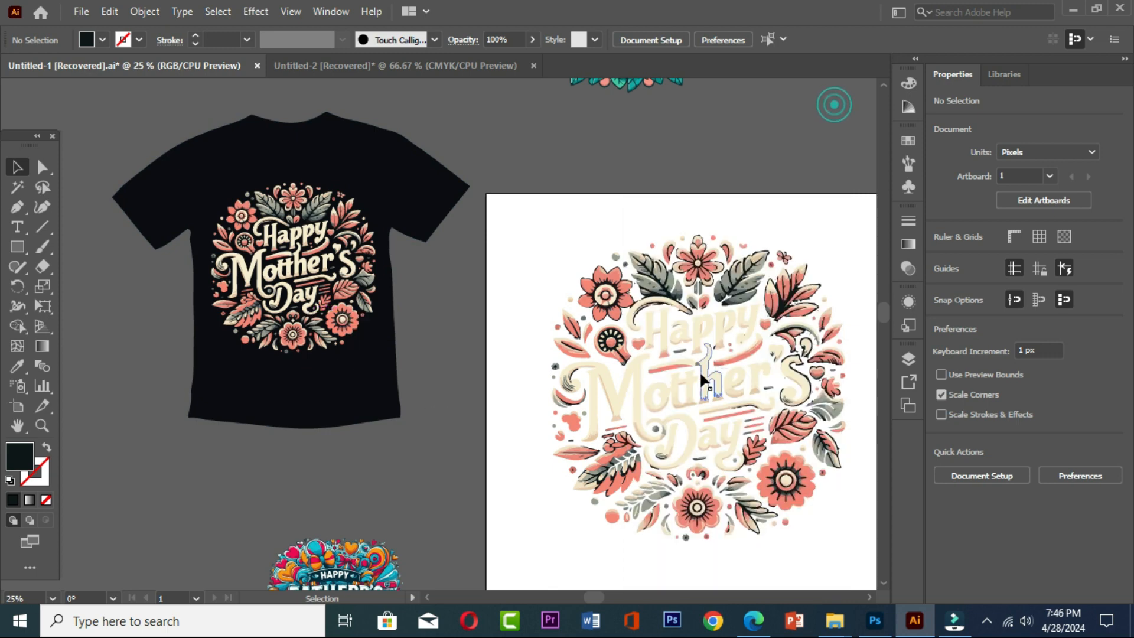
{"action": "left_click", "coordinate": [693, 376]}
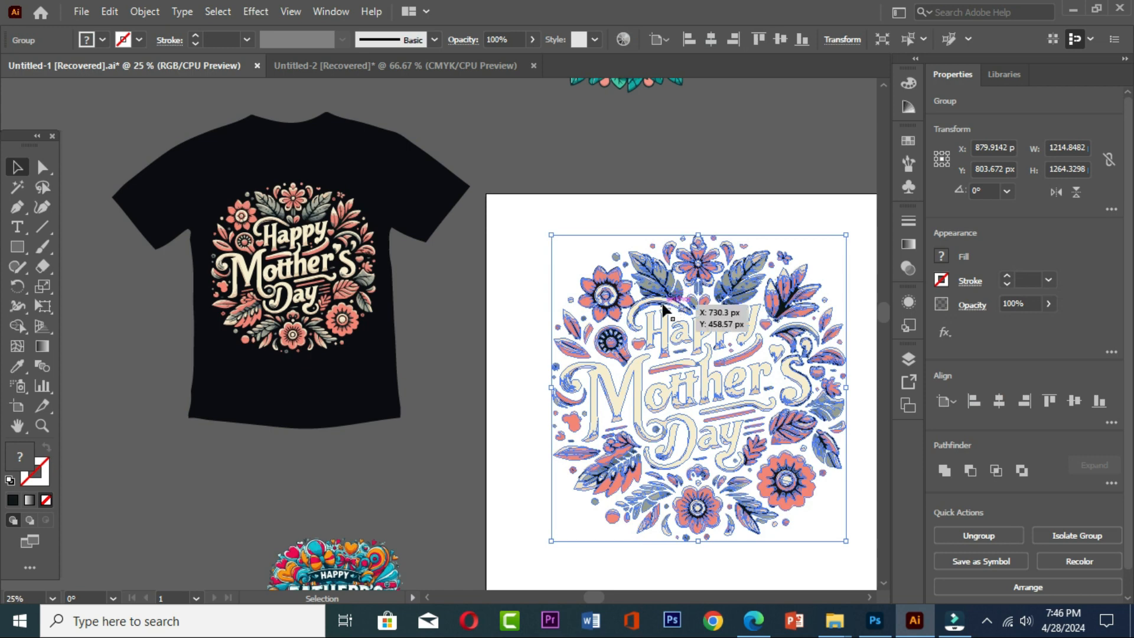
{"action": "left_click", "coordinate": [586, 214]}
{"action": "left_click", "coordinate": [686, 333]}
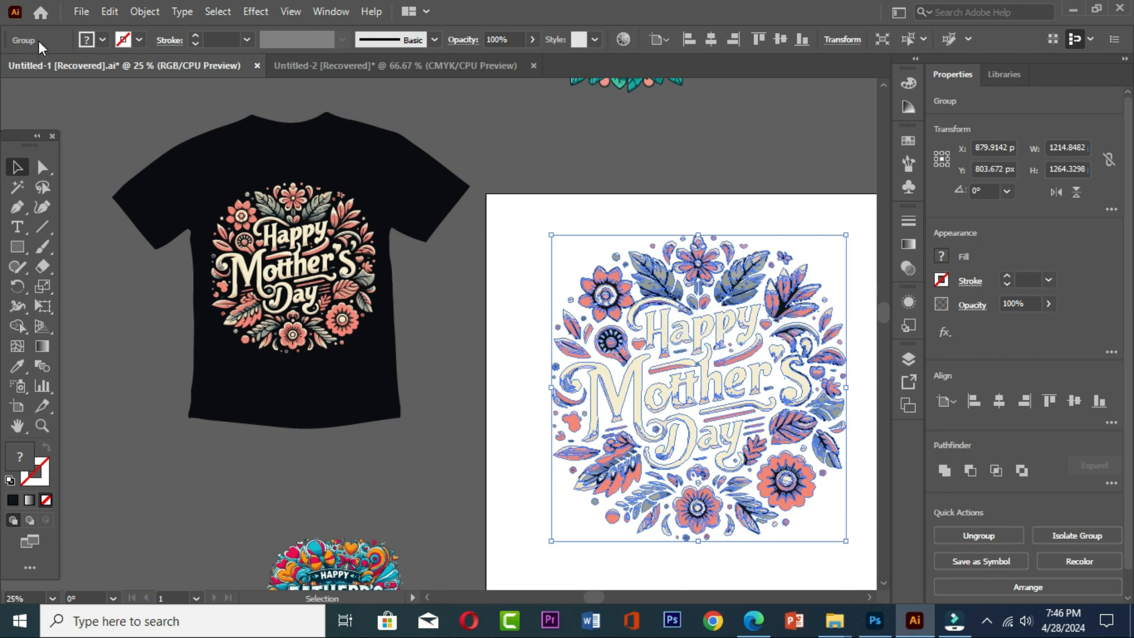
Step: Start a Save for Web export of the artboard as a transparent PNG-8 at 4000 × 2663 px
{"action": "left_click", "coordinate": [80, 11]}
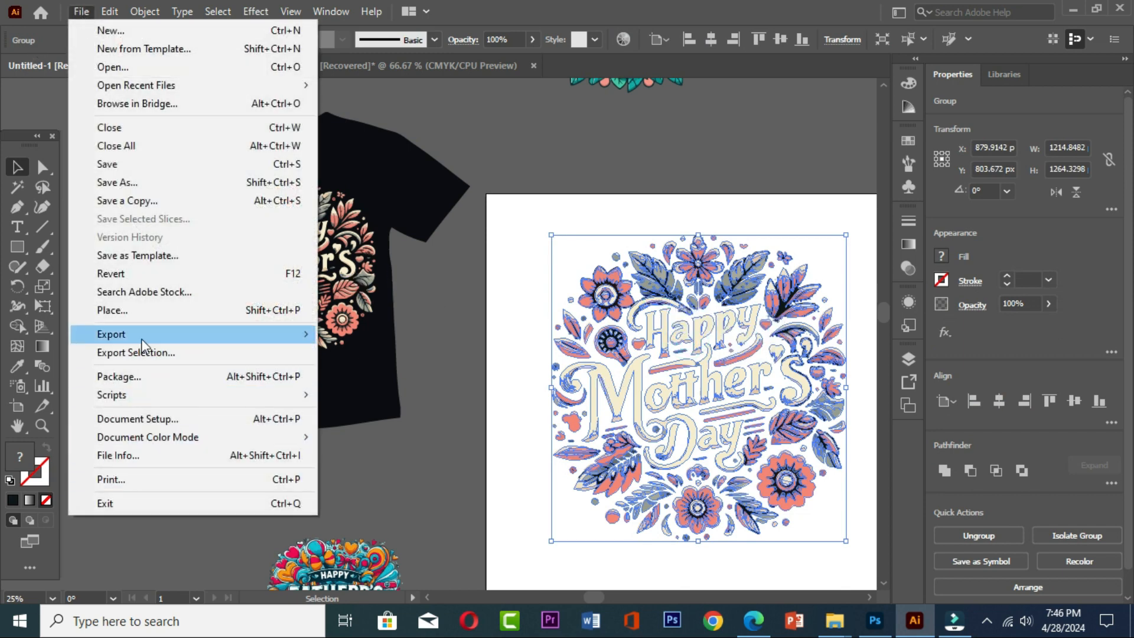
{"action": "mouse_move", "coordinate": [142, 339]}
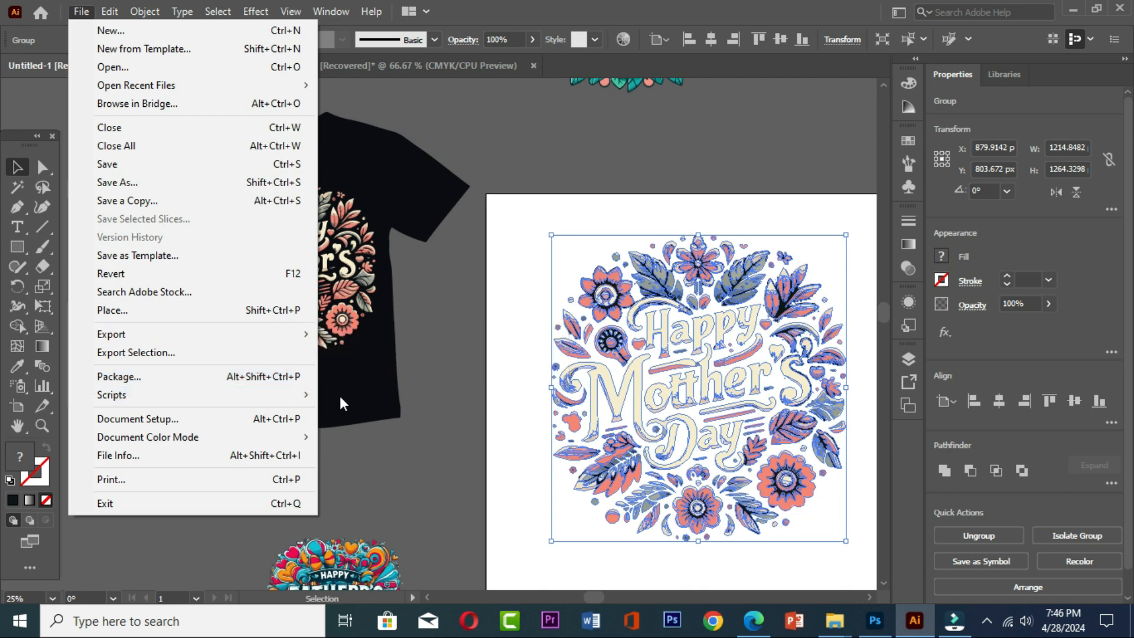
{"action": "mouse_move", "coordinate": [285, 334]}
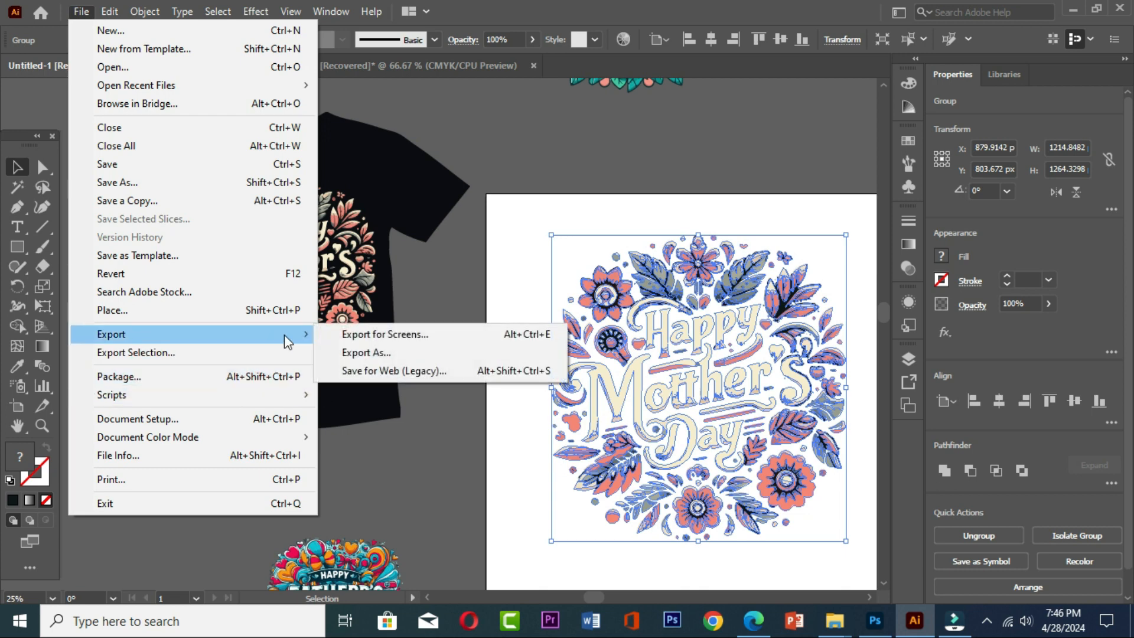
{"action": "left_click", "coordinate": [414, 370]}
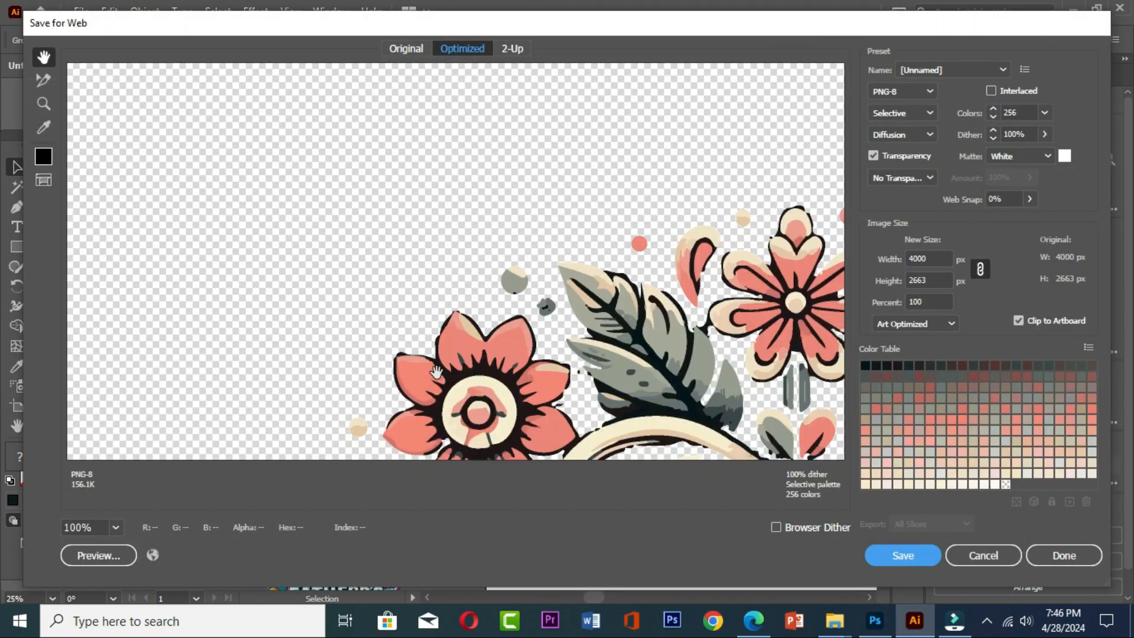
{"action": "left_click", "coordinate": [908, 556]}
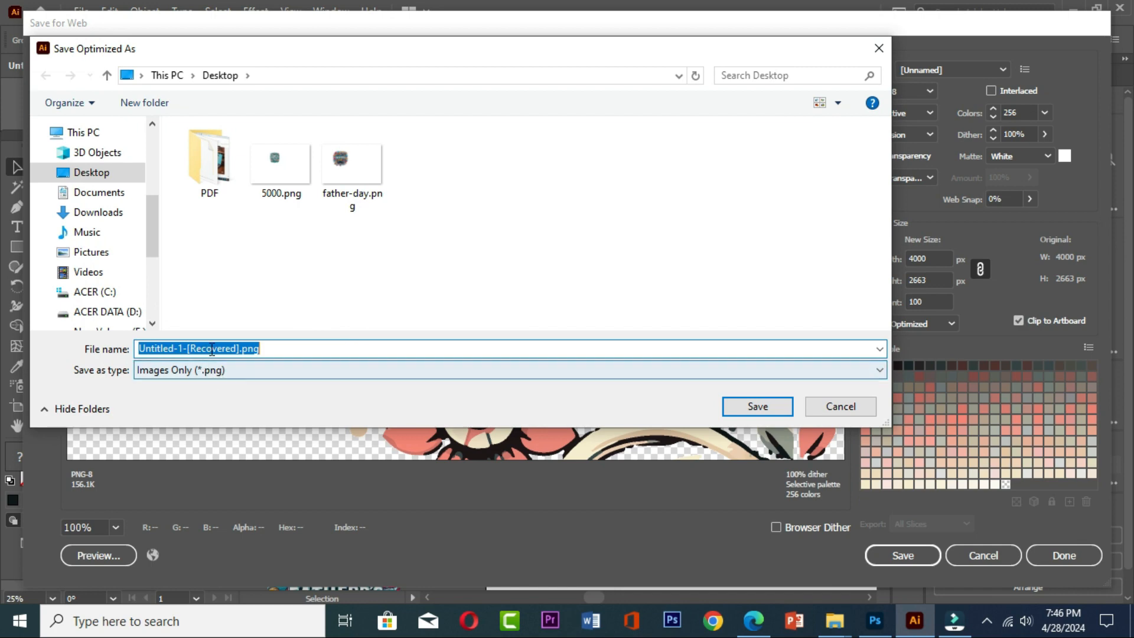
Step: Name the exported image "mothers day.png" and save it on the Desktop
{"action": "left_click", "coordinate": [239, 348]}
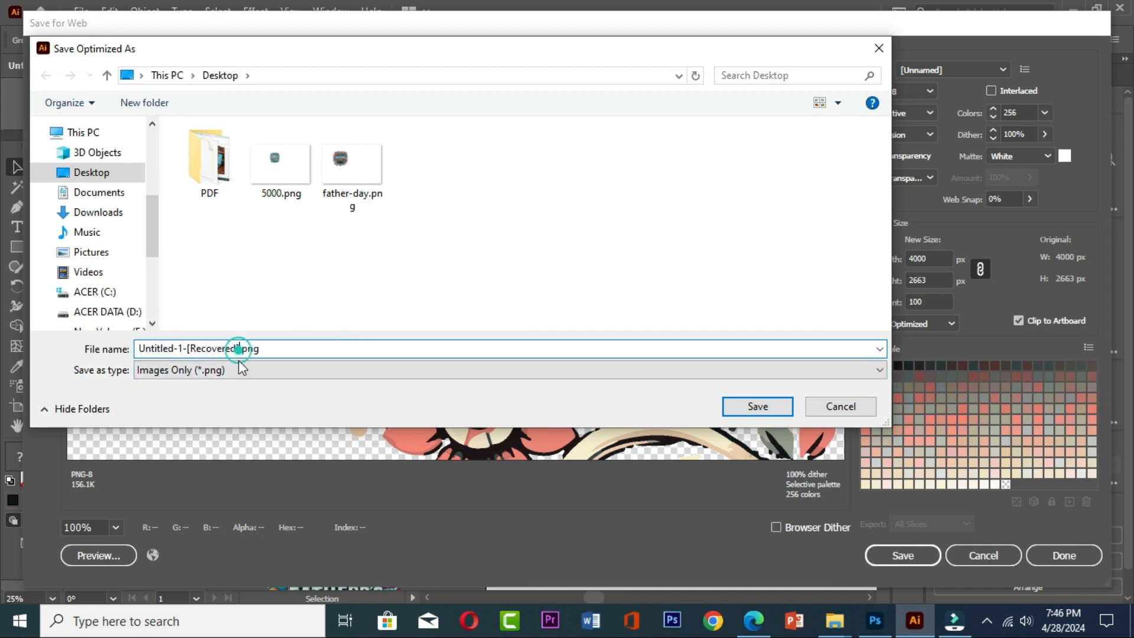
{"action": "left_click_drag", "start_coordinate": [476, 52], "coordinate": [694, 218]}
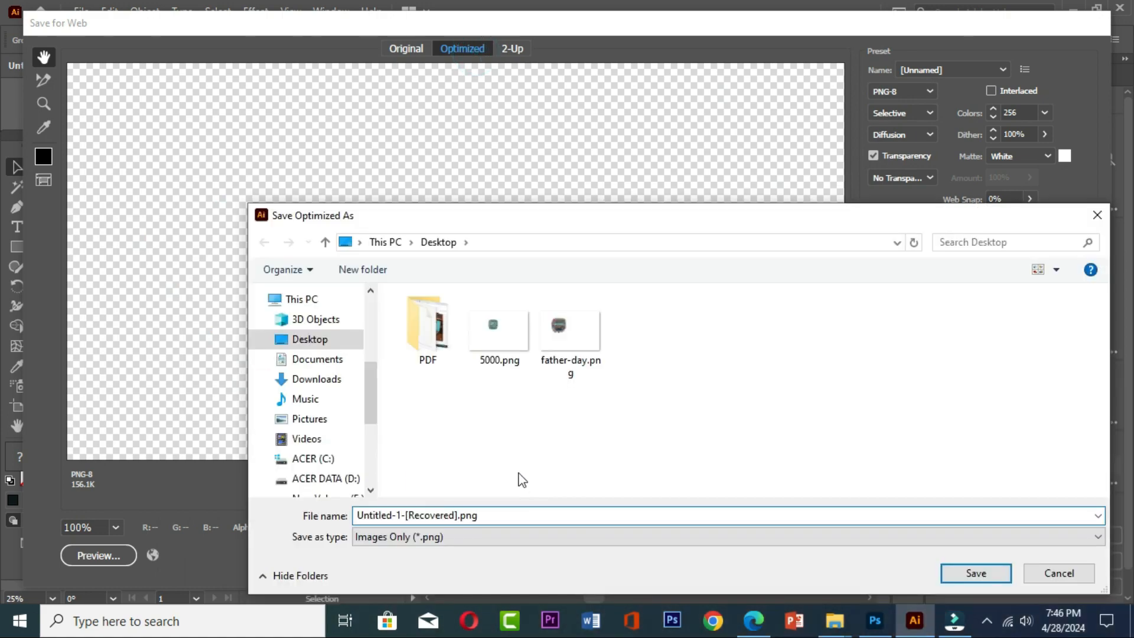
{"action": "left_click", "coordinate": [749, 620]}
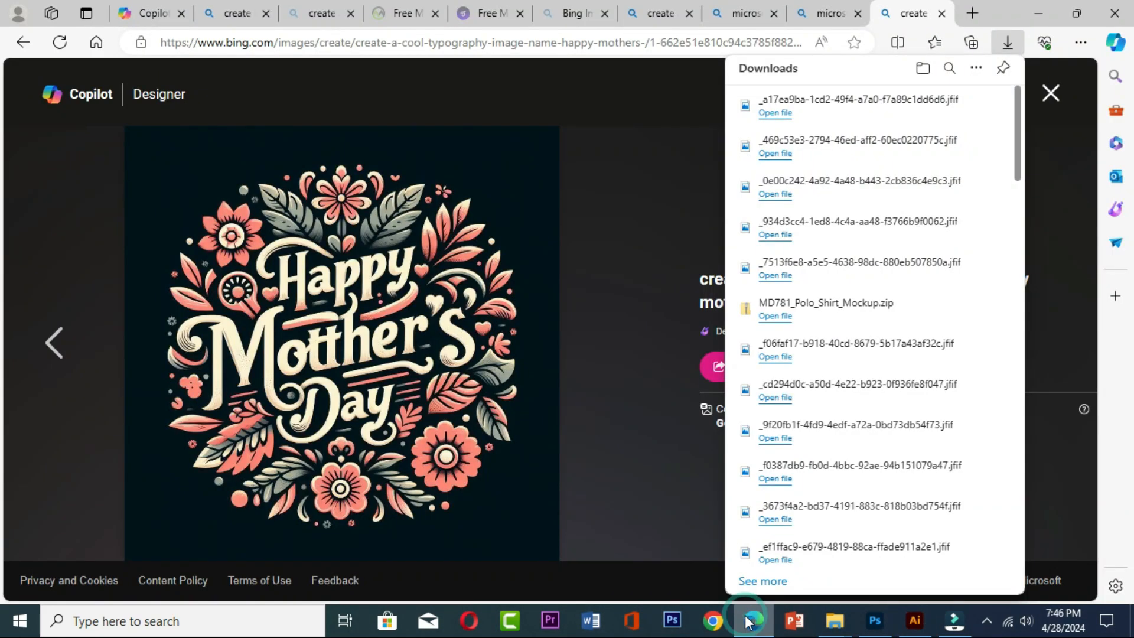
{"action": "left_click", "coordinate": [915, 630]}
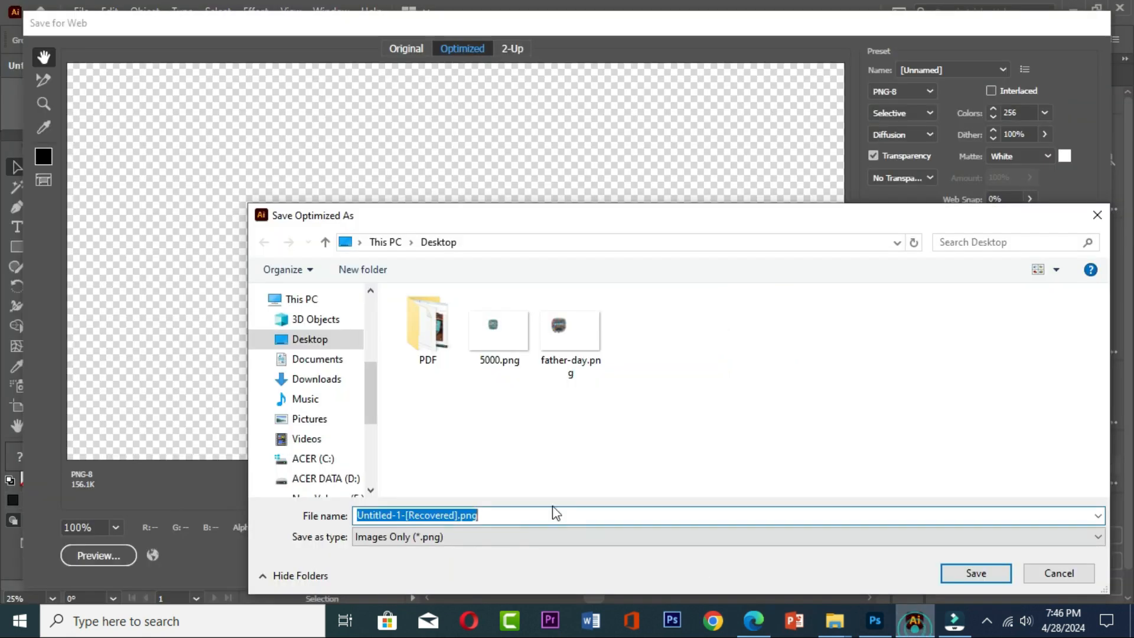
{"action": "left_click", "coordinate": [459, 516]}
{"action": "double_click", "coordinate": [459, 516]}
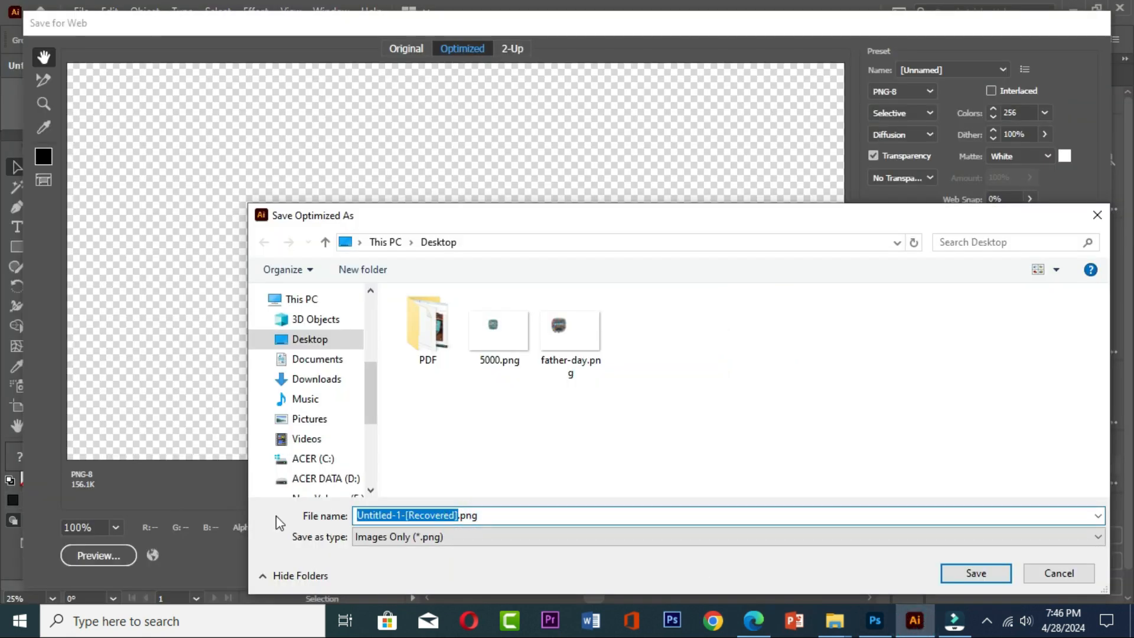
{"action": "type", "text": "mo"}
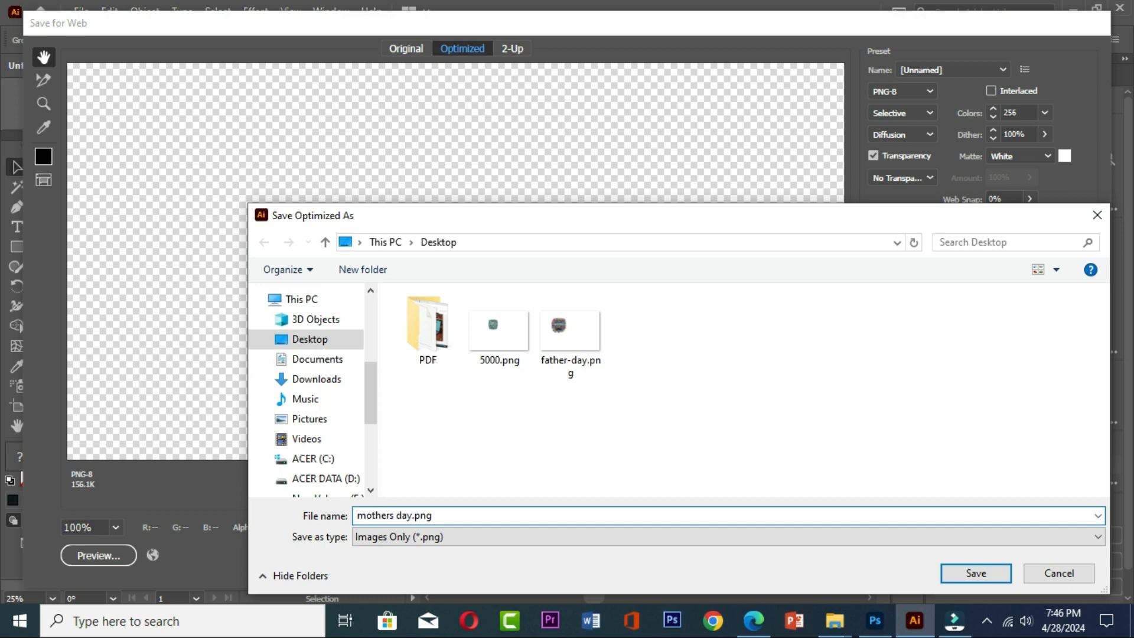
{"action": "type", "text": "thers day"}
{"action": "left_click", "coordinate": [975, 573]}
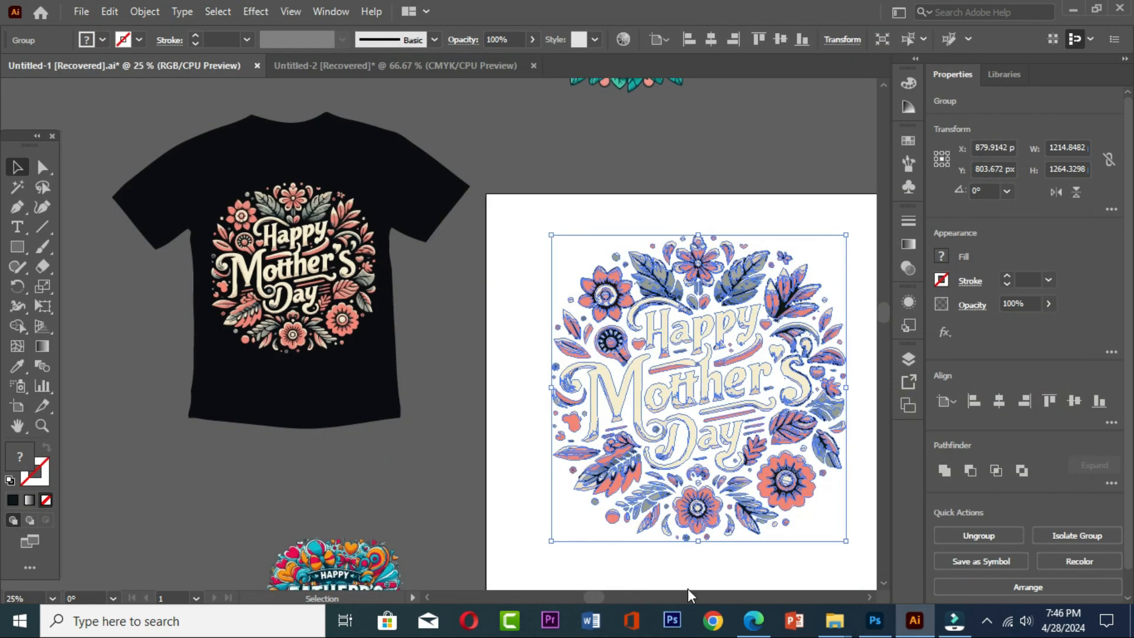
Step: Switch to Photoshop and close the father-day.png document without saving it
{"action": "left_click", "coordinate": [863, 625]}
{"action": "scroll", "coordinate": [468, 352], "scroll_direction": "down", "scroll_amount": 2}
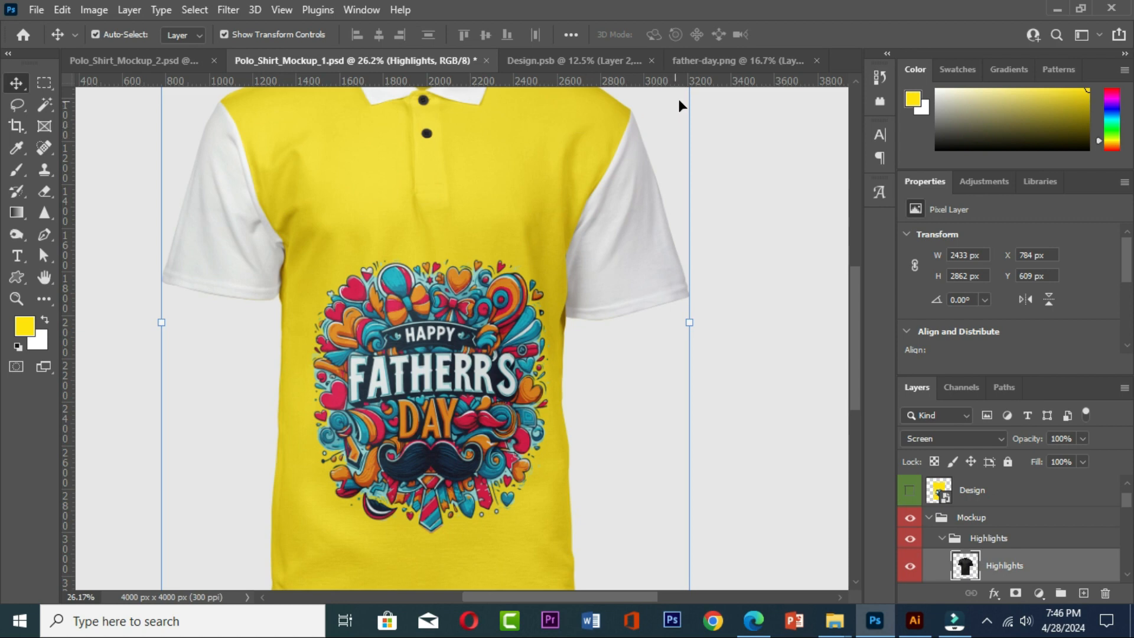
{"action": "left_click", "coordinate": [717, 60]}
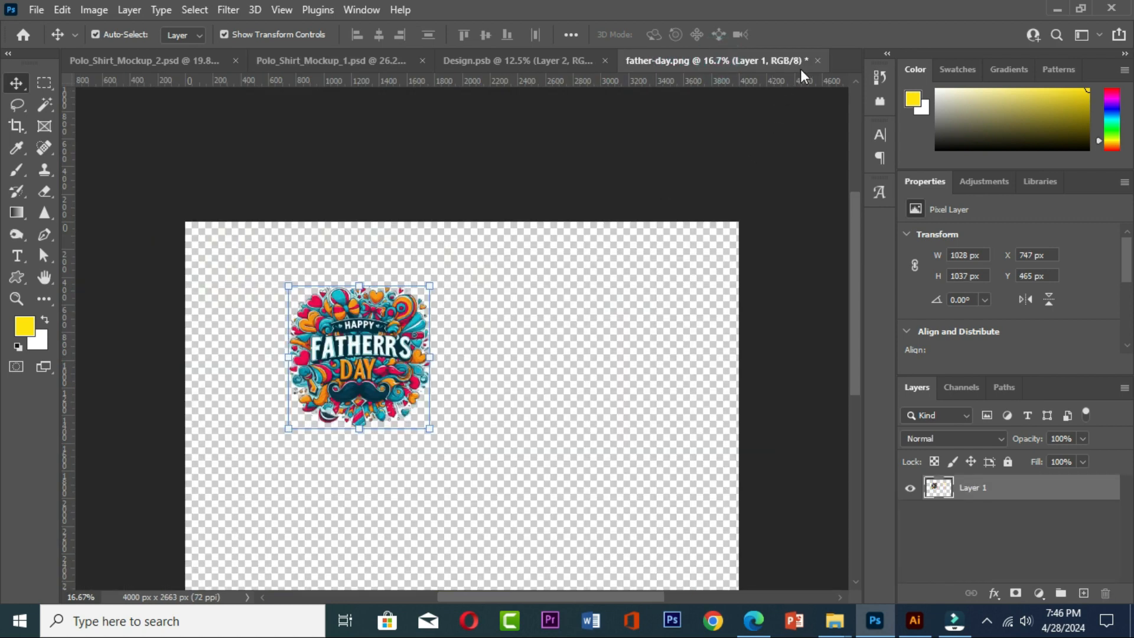
{"action": "left_click", "coordinate": [818, 60]}
{"action": "left_click", "coordinate": [571, 242]}
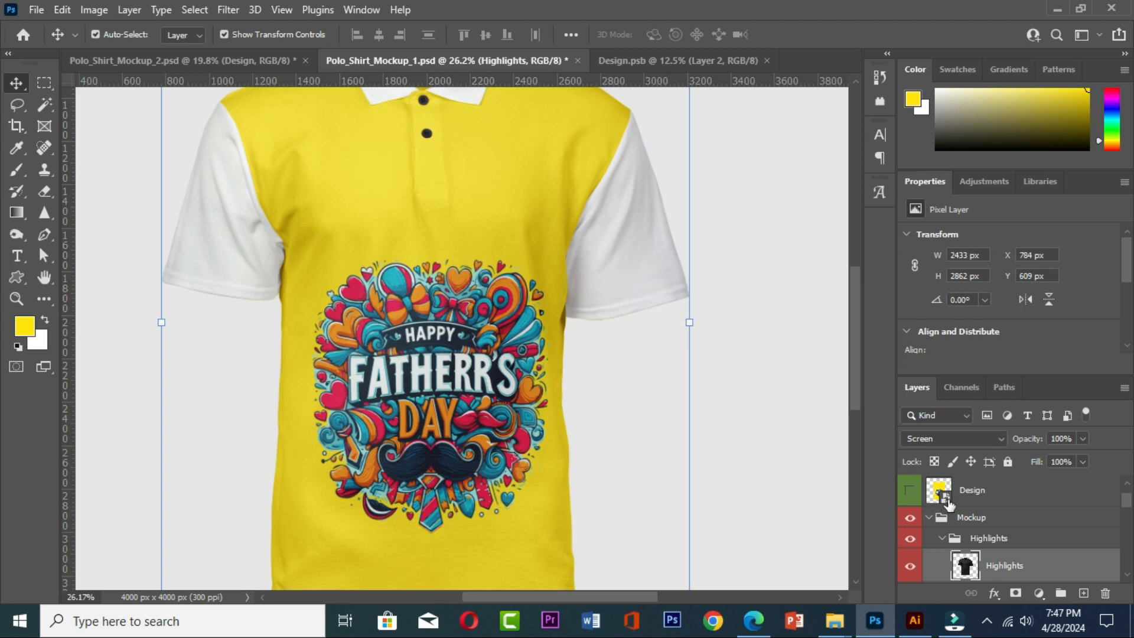
Step: Open the Design smart object of Polo_Shirt_Mockup_2.psd and hide its Father's Day artwork on Layer 2
{"action": "left_click", "coordinate": [645, 63]}
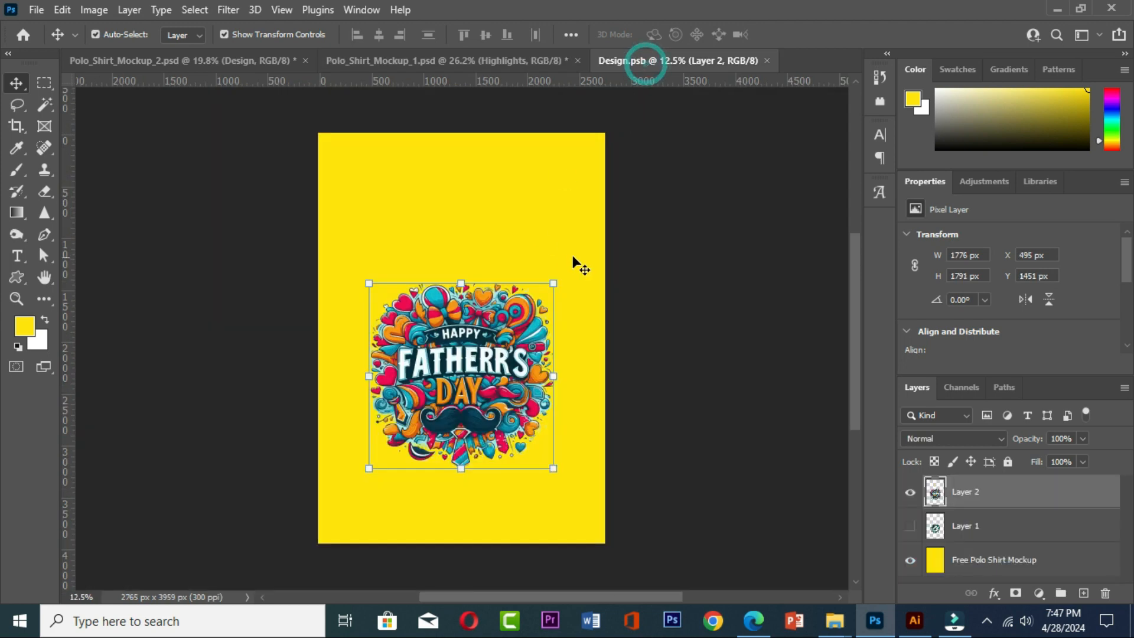
{"action": "left_click", "coordinate": [130, 62]}
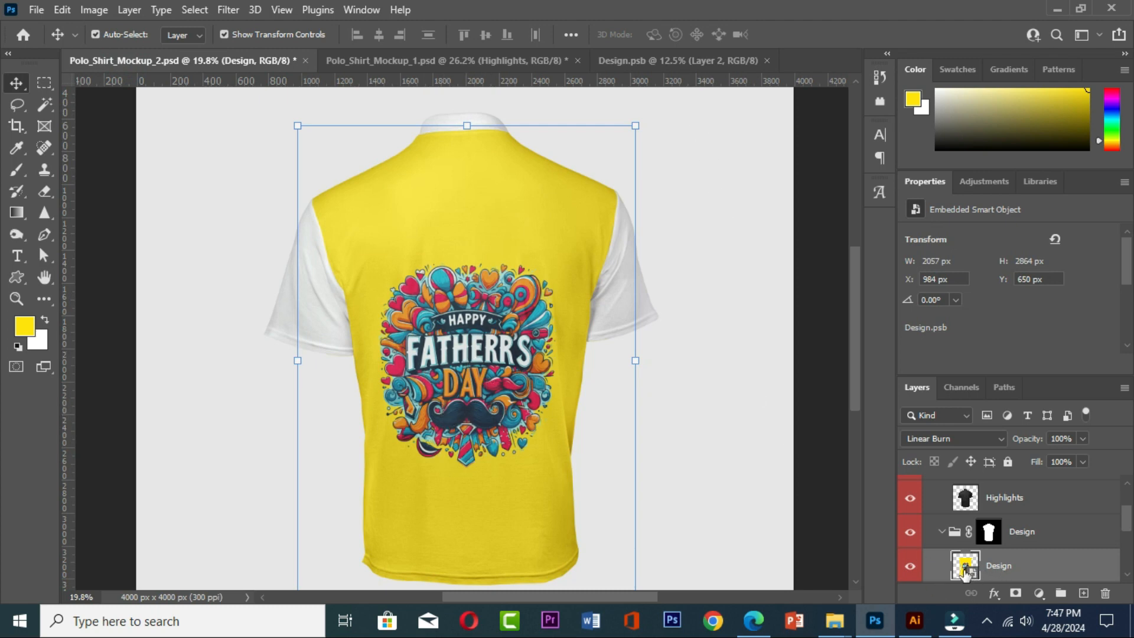
{"action": "double_click", "coordinate": [966, 567]}
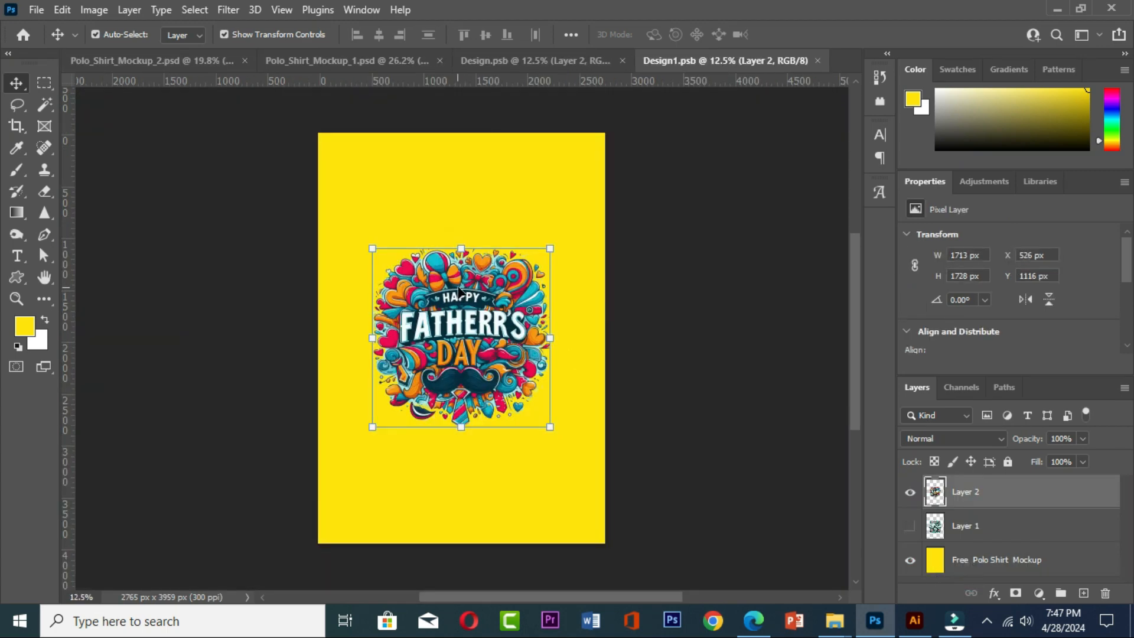
{"action": "left_click", "coordinate": [909, 496]}
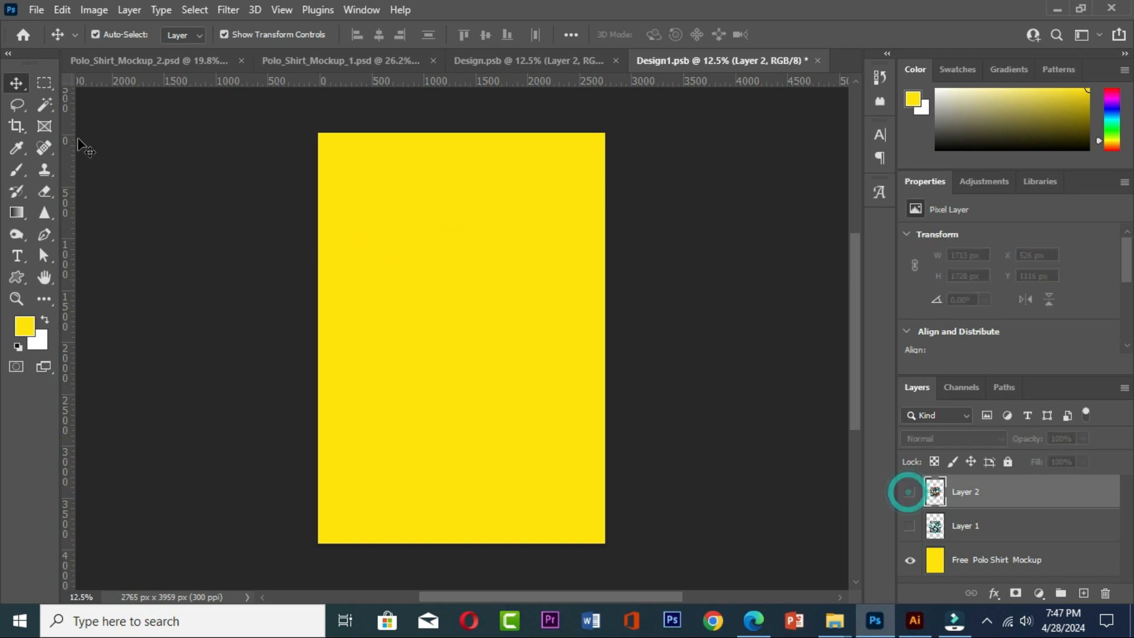
Step: Open mothers-day.png from the Desktop
{"action": "left_click", "coordinate": [40, 16]}
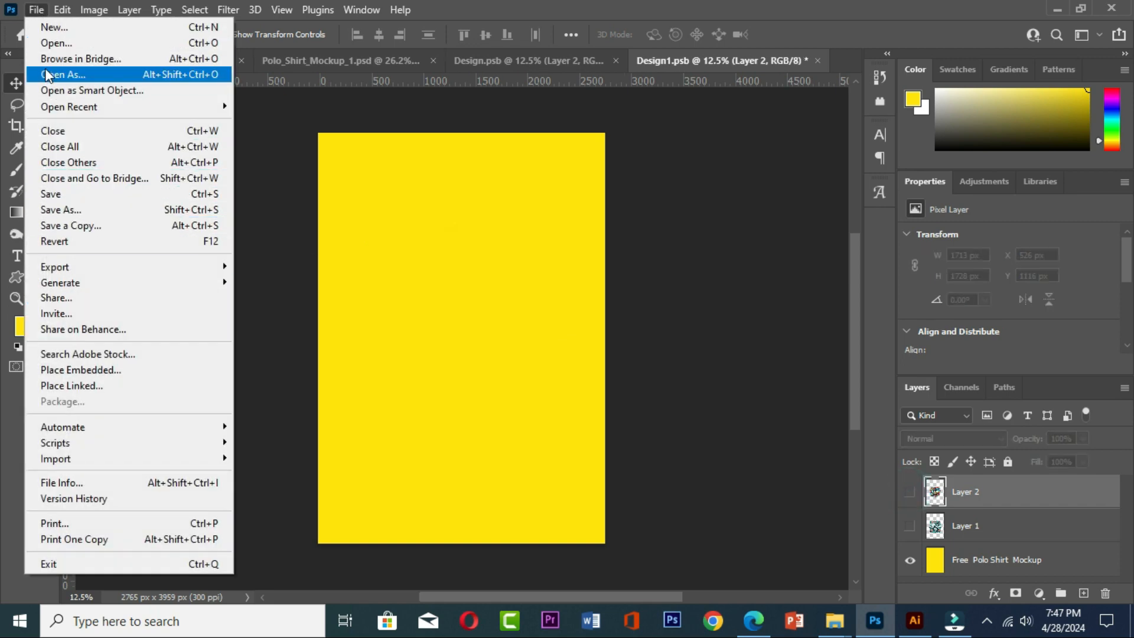
{"action": "left_click", "coordinate": [53, 42]}
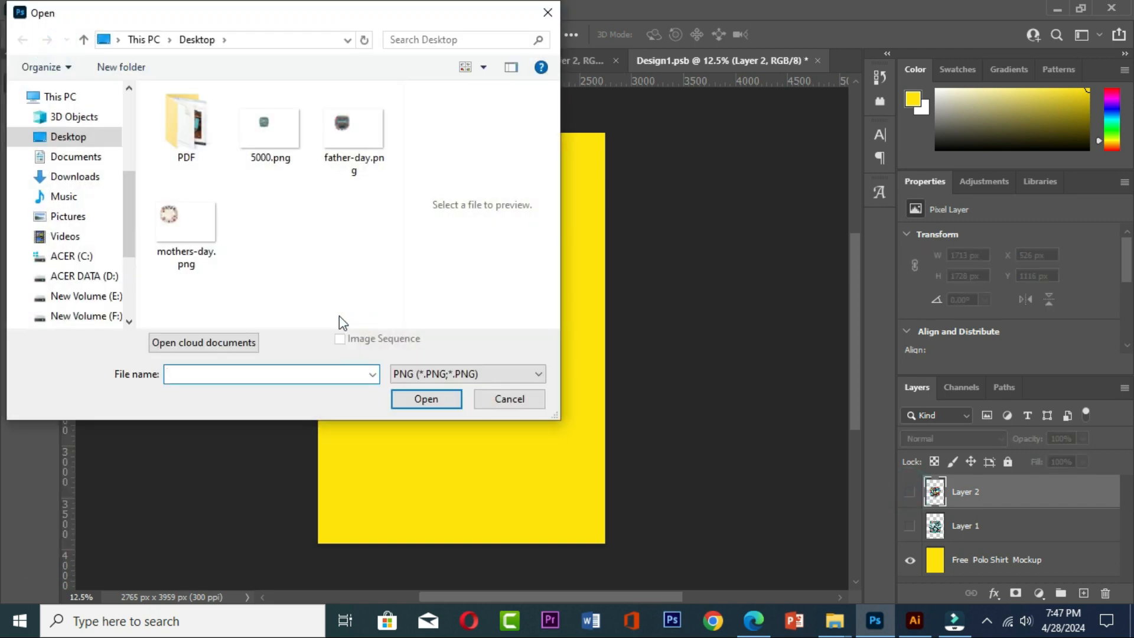
{"action": "left_click", "coordinate": [188, 226]}
{"action": "left_click", "coordinate": [426, 399]}
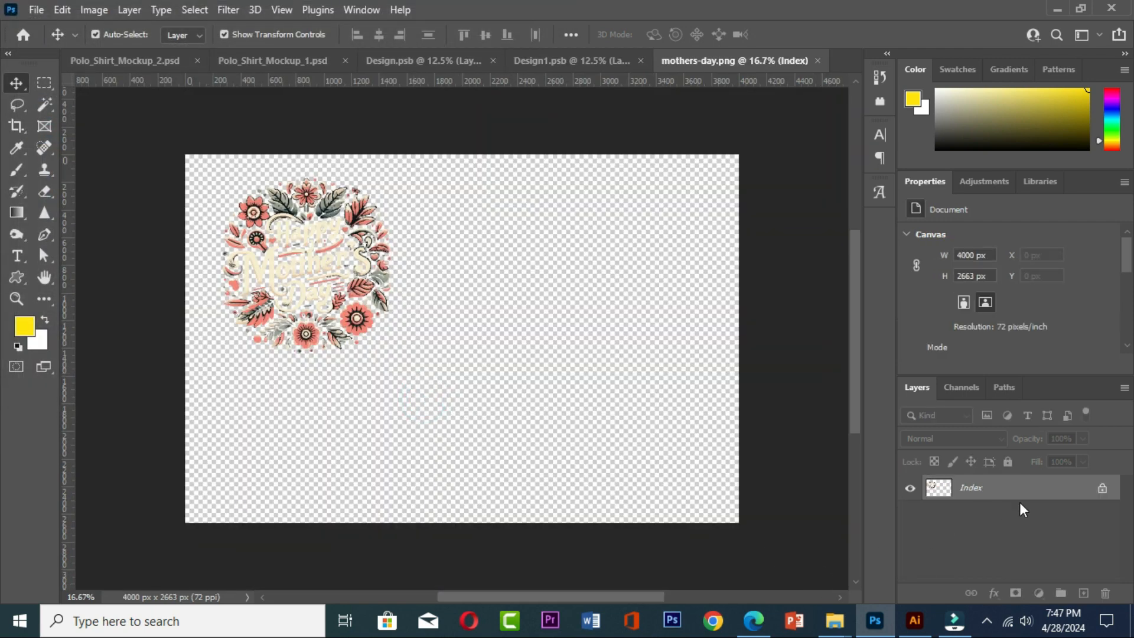
Step: Convert mothers-day.png from indexed colour to RGB colour mode
{"action": "left_click", "coordinate": [62, 10]}
{"action": "left_click", "coordinate": [94, 11]}
{"action": "mouse_move", "coordinate": [139, 26]}
{"action": "left_click", "coordinate": [290, 90]}
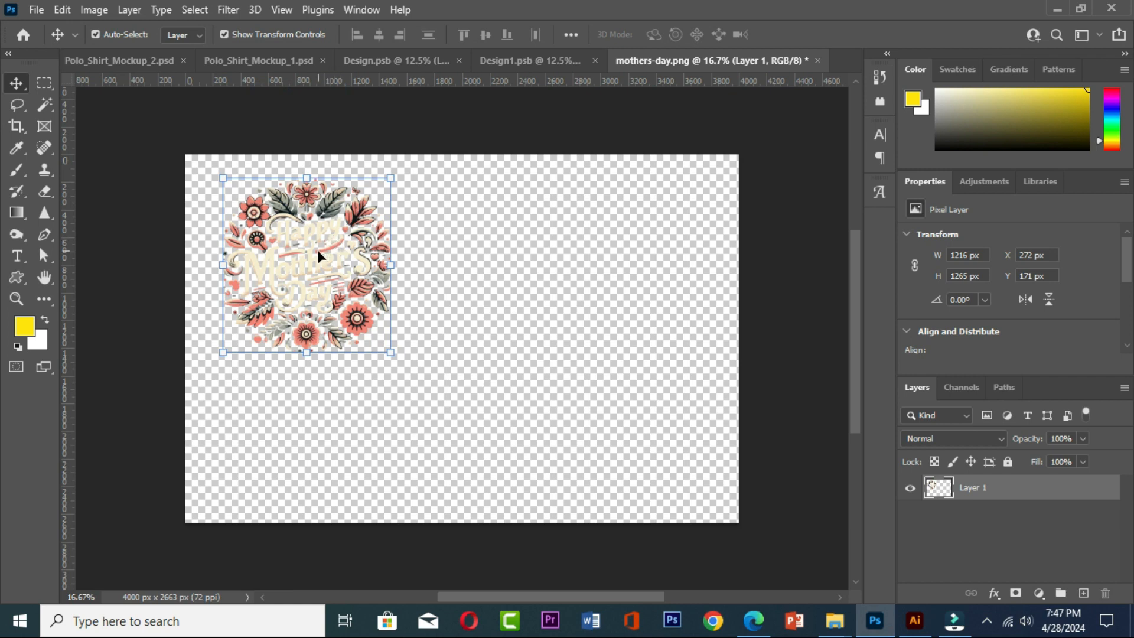
{"action": "left_click_drag", "start_coordinate": [305, 256], "coordinate": [545, 59]}
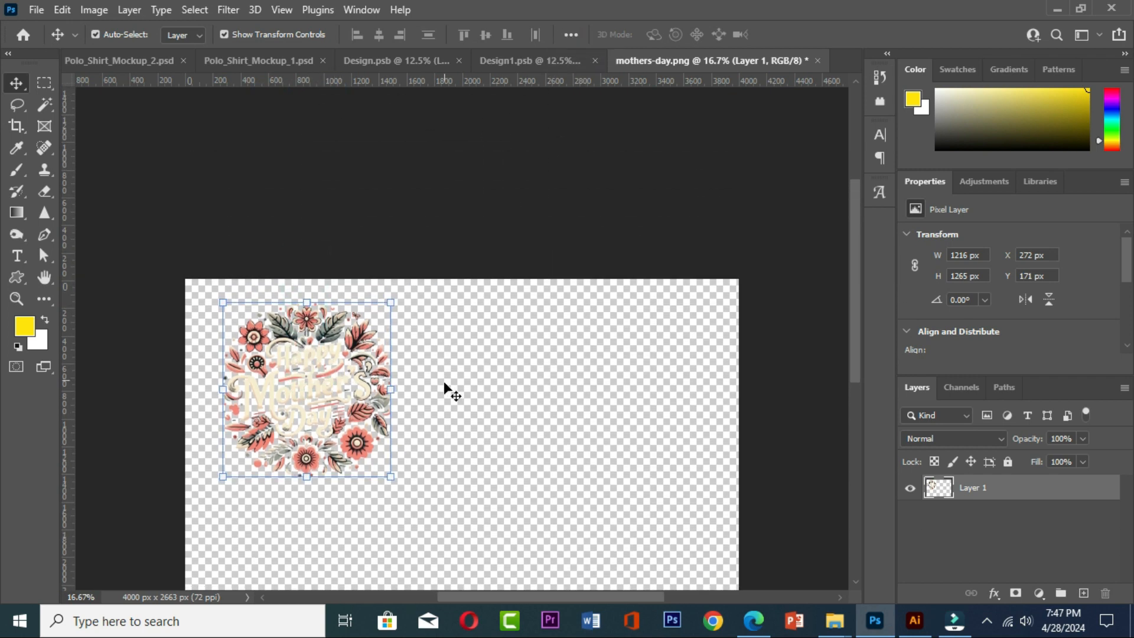
{"action": "left_click", "coordinate": [475, 392]}
{"action": "left_click", "coordinate": [423, 425]}
{"action": "left_click", "coordinate": [349, 425]}
{"action": "left_click", "coordinate": [306, 391]}
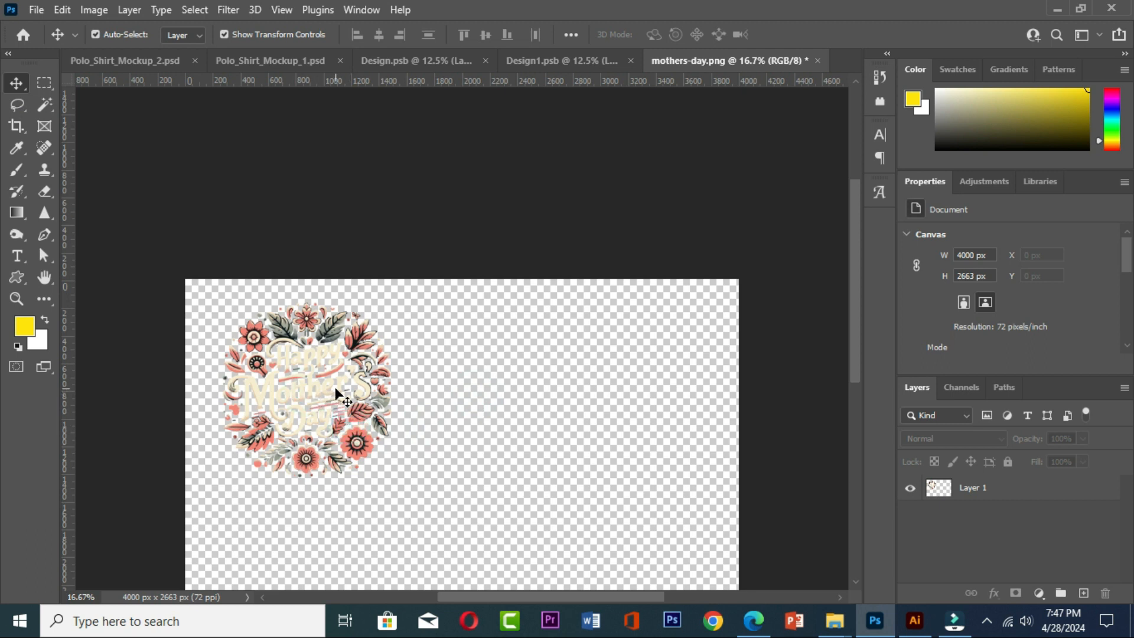
{"action": "scroll", "coordinate": [365, 404], "scroll_direction": "down", "scroll_amount": 1}
{"action": "scroll", "coordinate": [365, 404], "scroll_direction": "down", "scroll_amount": 1}
Step: Copy the Mother's Day artwork from mothers-day.png into the middle of Design1.psb as a new layer
{"action": "left_click", "coordinate": [228, 335]}
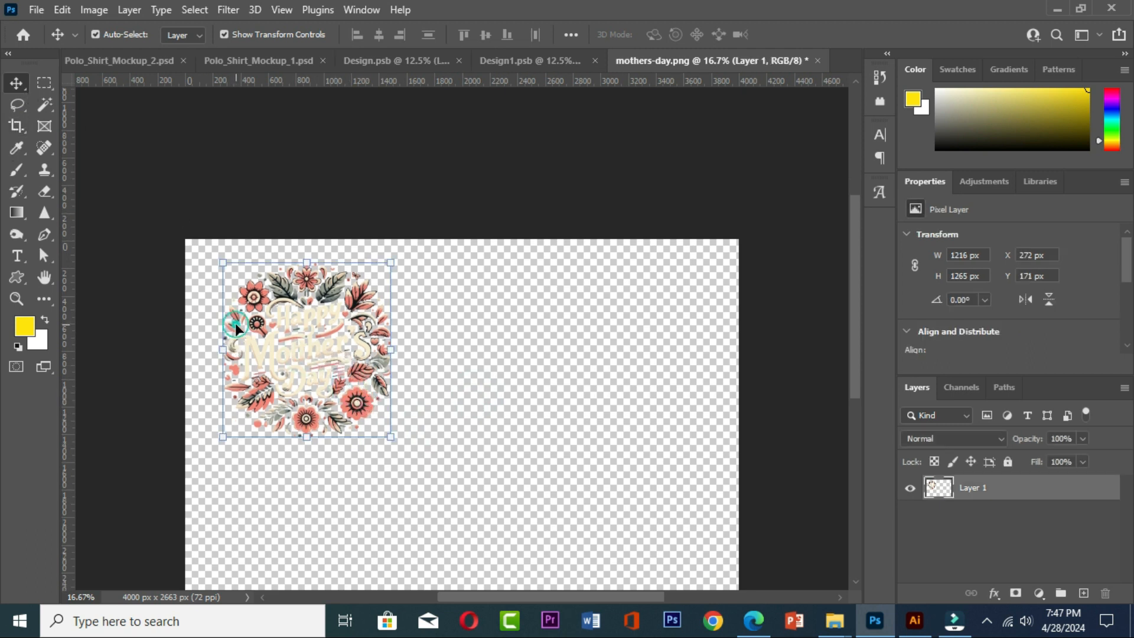
{"action": "left_click_drag", "start_coordinate": [290, 296], "coordinate": [513, 254]}
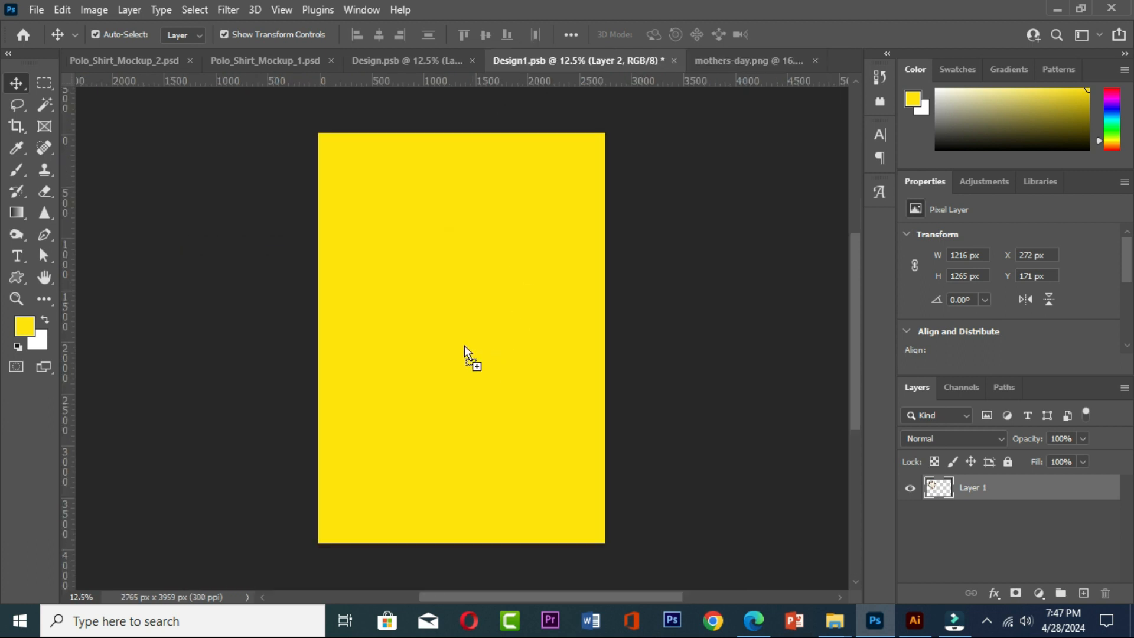
{"action": "left_click_drag", "start_coordinate": [464, 346], "coordinate": [463, 344]}
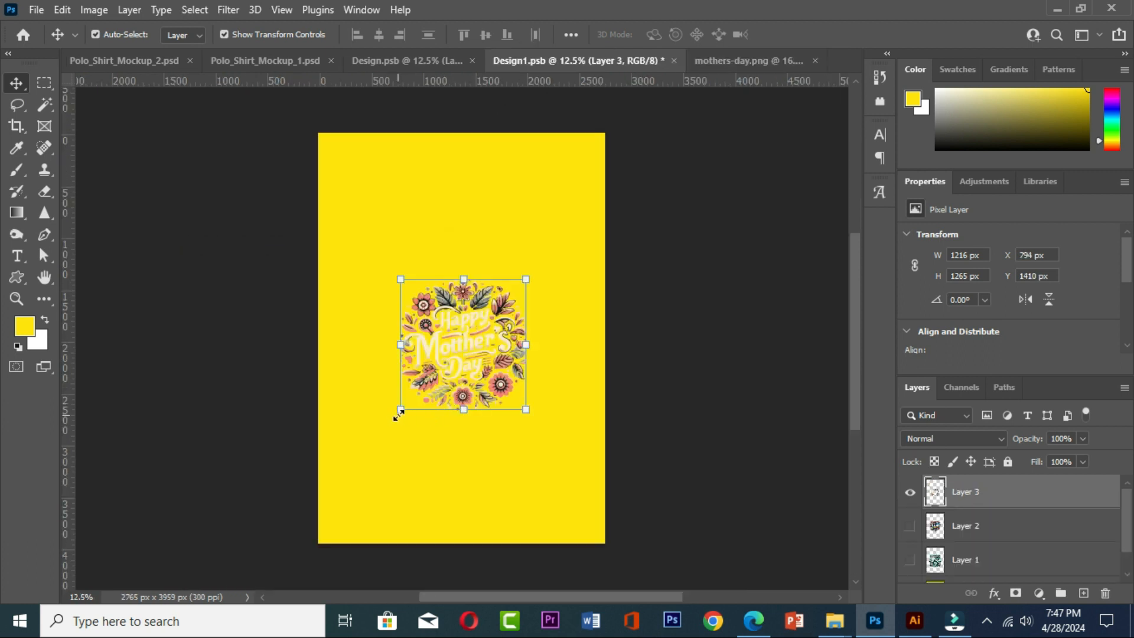
Step: Enlarge the Mother's Day artwork in Design1.psb to about 1768 by 1857 px and apply the transformation
{"action": "left_click_drag", "start_coordinate": [399, 412], "coordinate": [362, 445]}
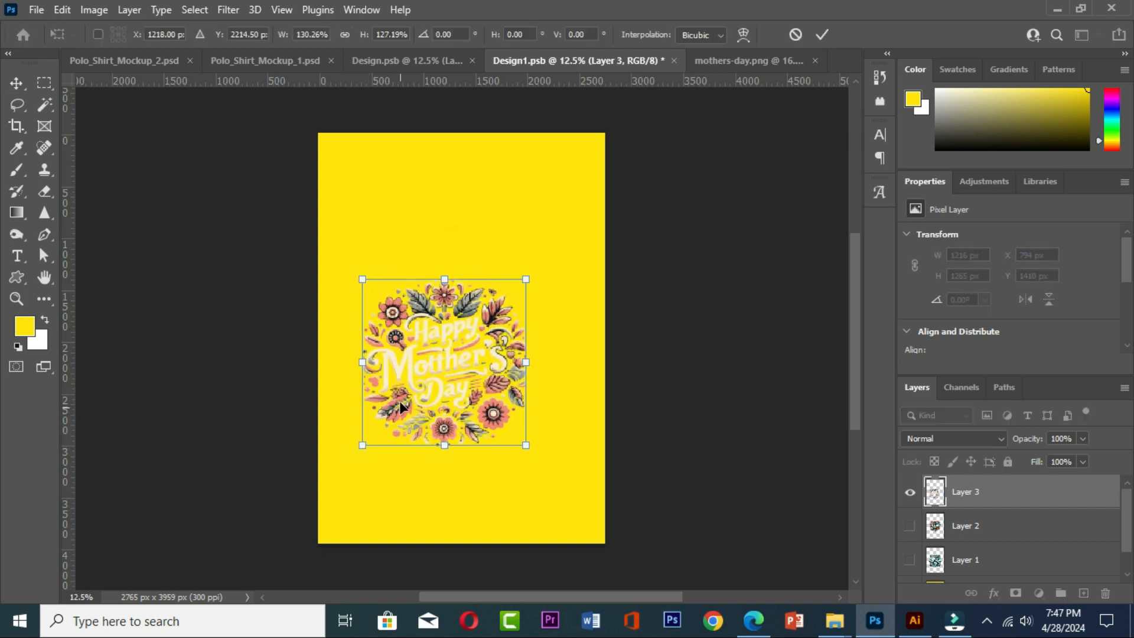
{"action": "left_click_drag", "start_coordinate": [441, 276], "coordinate": [443, 253]}
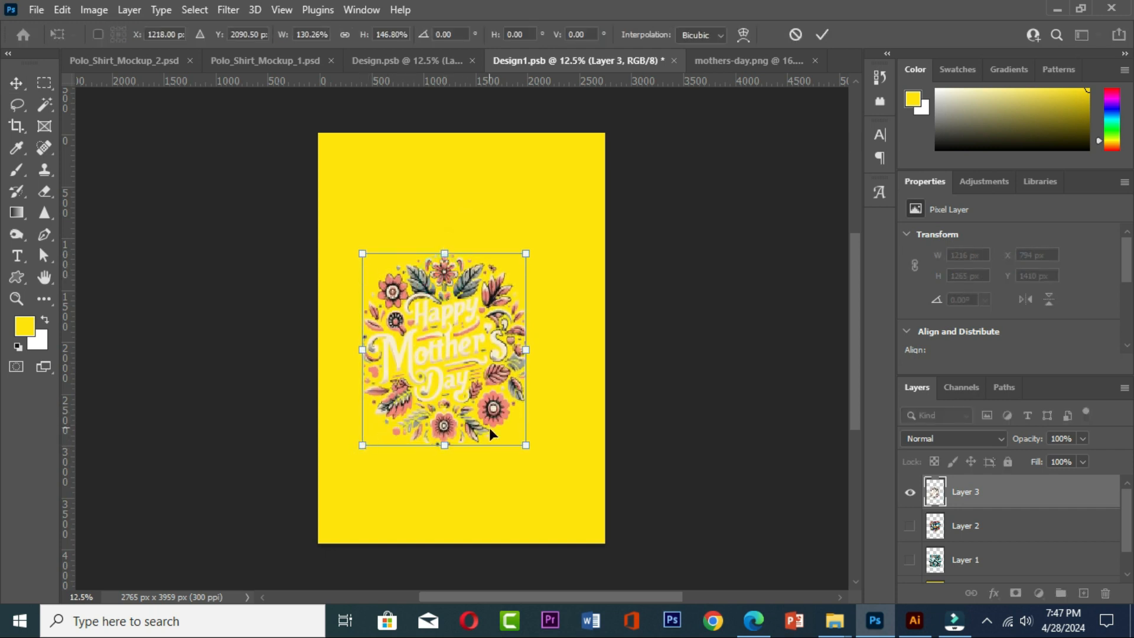
{"action": "left_click_drag", "start_coordinate": [523, 349], "coordinate": [544, 349]}
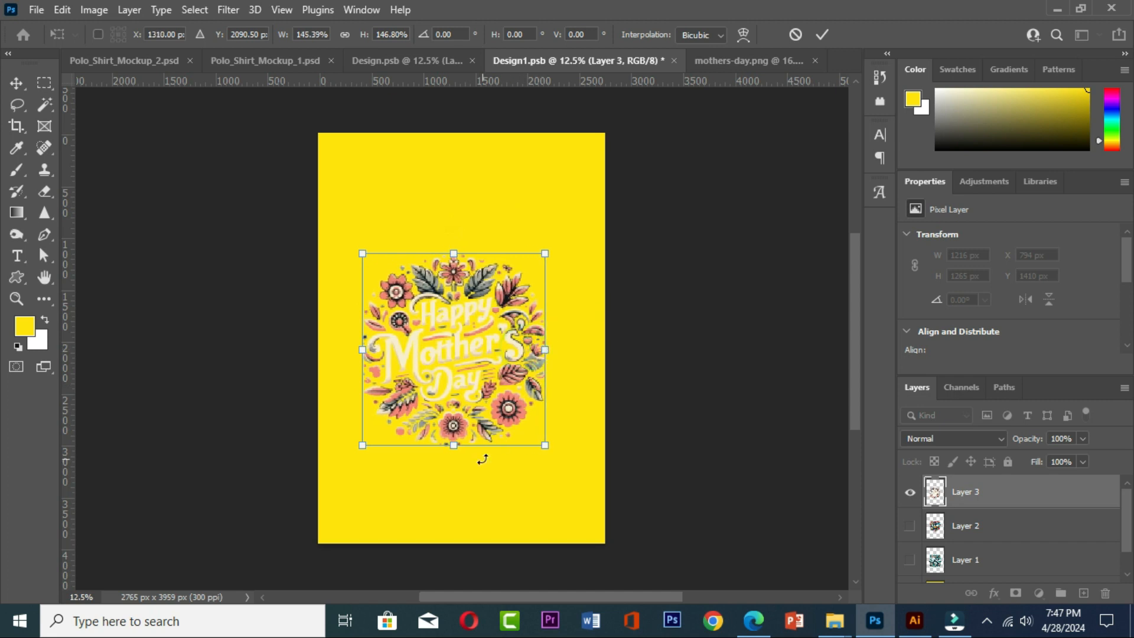
{"action": "left_click", "coordinate": [819, 35]}
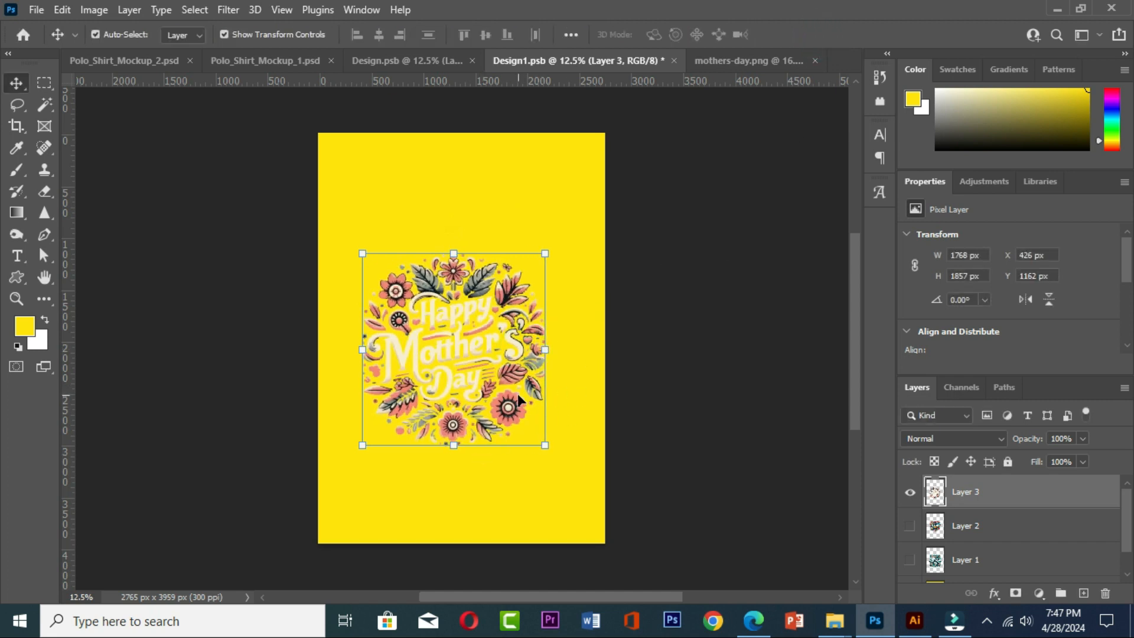
Step: Save Design1.psb and check the Mother's Day artwork on the back of the shirt in Polo_Shirt_Mockup_2.psd
{"action": "left_click", "coordinate": [36, 10]}
{"action": "left_click", "coordinate": [52, 193]}
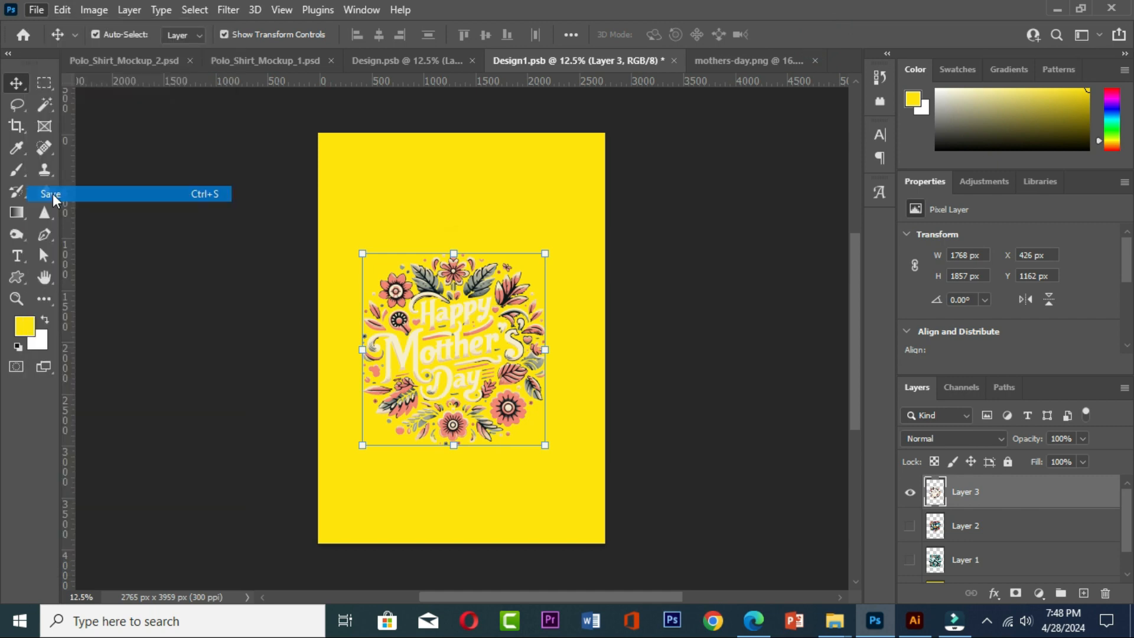
{"action": "left_click", "coordinate": [120, 62]}
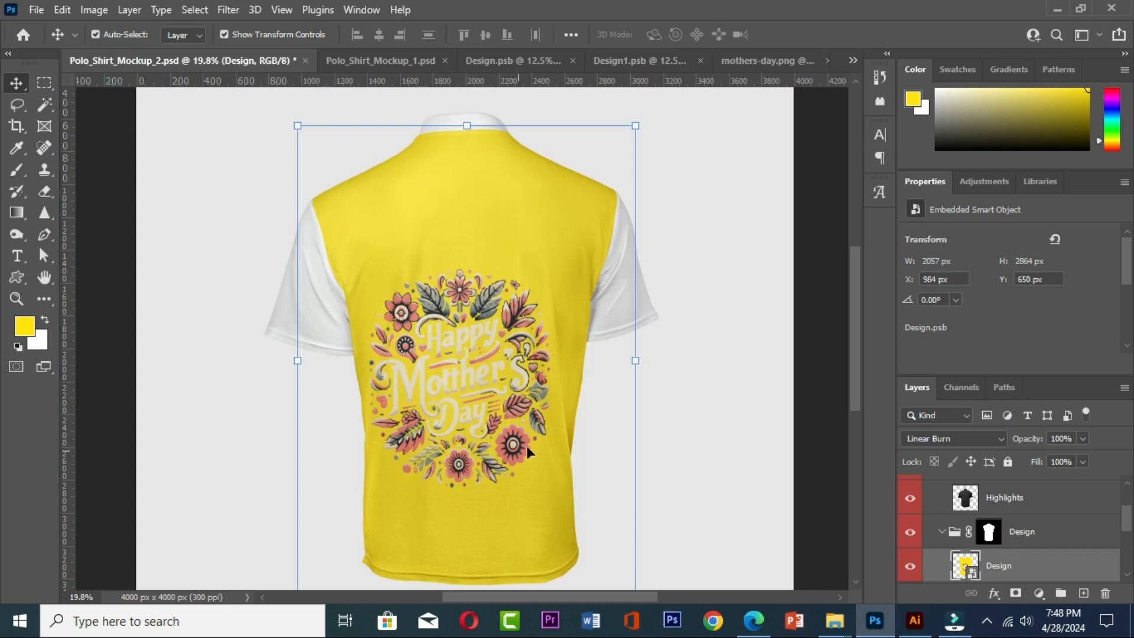
{"action": "scroll", "coordinate": [532, 447], "scroll_direction": "up", "scroll_amount": 3}
{"action": "scroll", "coordinate": [537, 443], "scroll_direction": "down", "scroll_amount": 4}
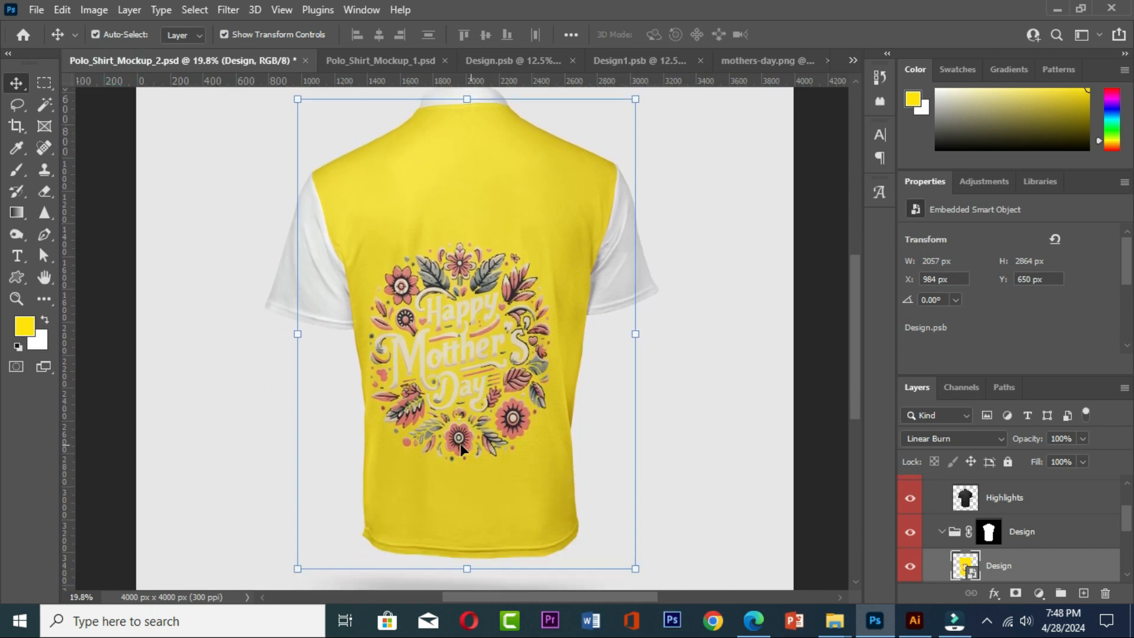
{"action": "left_click", "coordinate": [473, 427]}
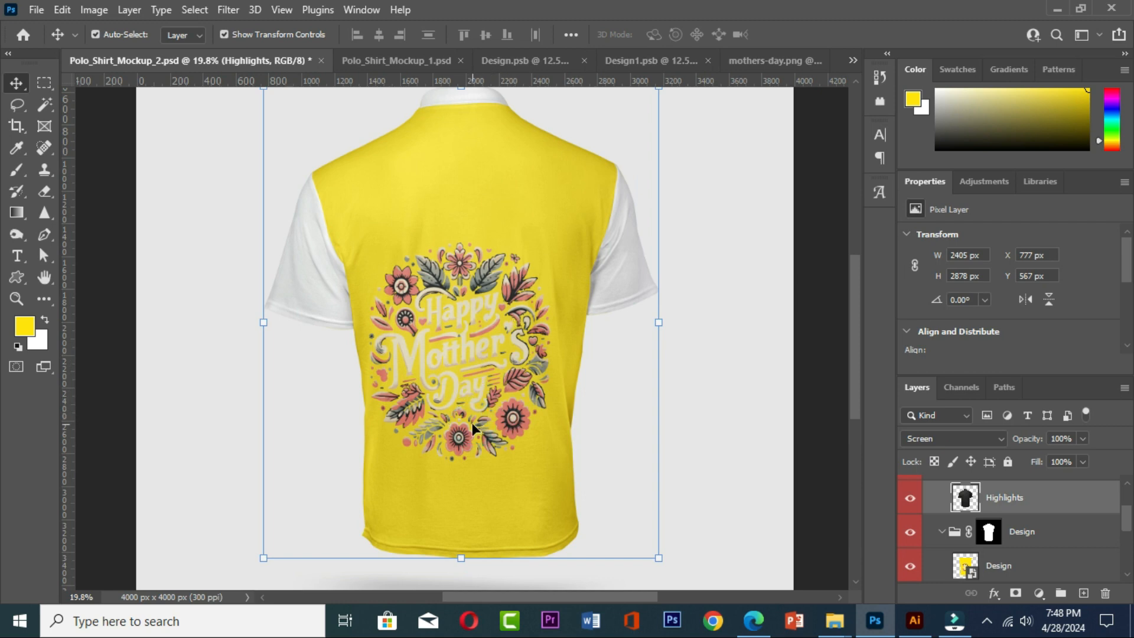
{"action": "left_click", "coordinate": [495, 353]}
Step: View the front shirt in Polo_Shirt_Mockup_1.psd and its artwork in Design.psb
{"action": "left_click", "coordinate": [393, 59]}
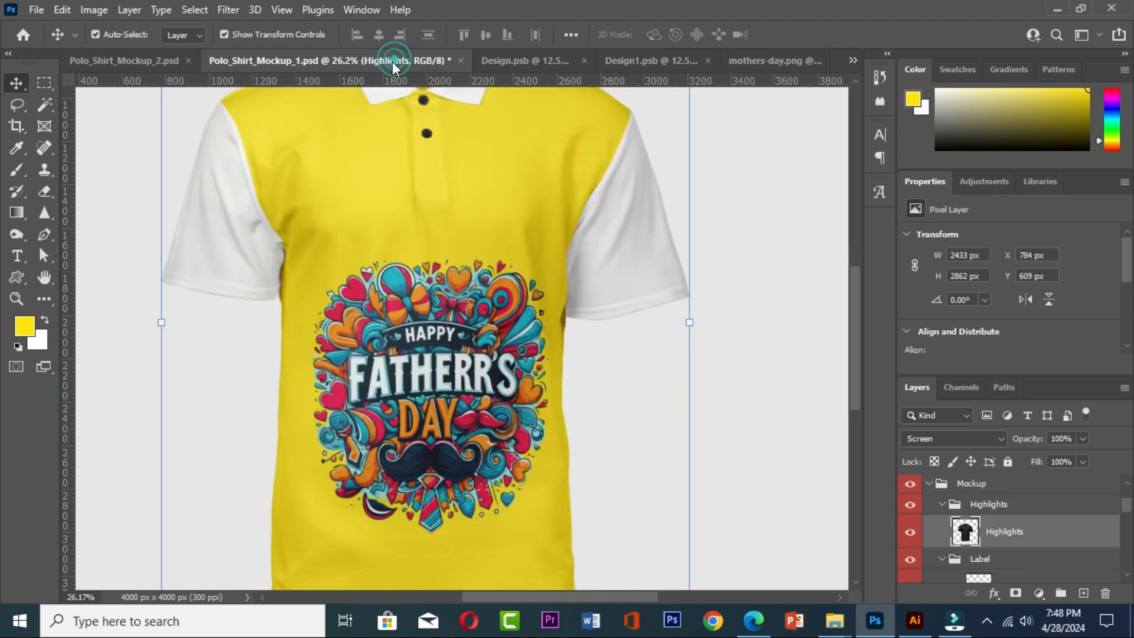
{"action": "left_click", "coordinate": [448, 404]}
{"action": "left_click", "coordinate": [515, 59]}
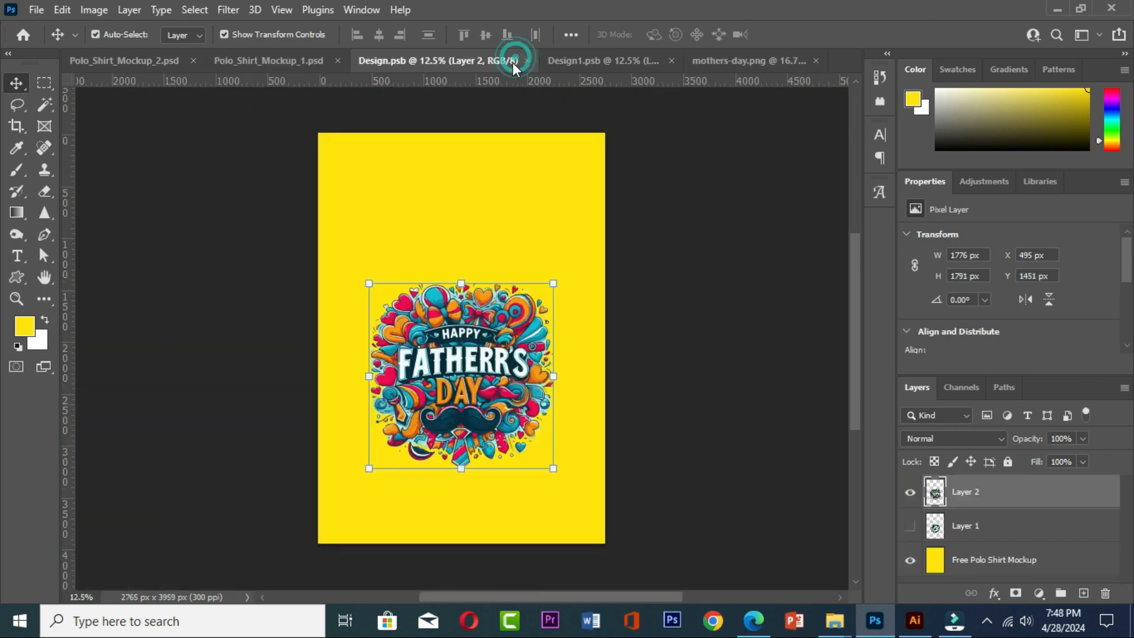
{"action": "left_click", "coordinate": [672, 316]}
{"action": "left_click", "coordinate": [466, 365]}
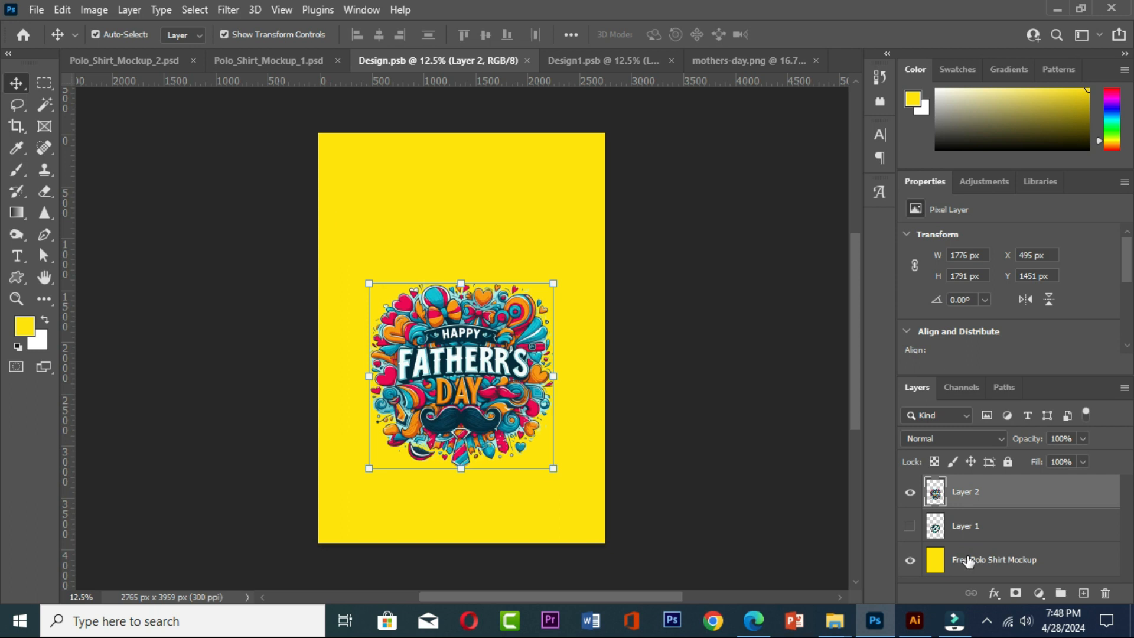
{"action": "left_click", "coordinate": [936, 568]}
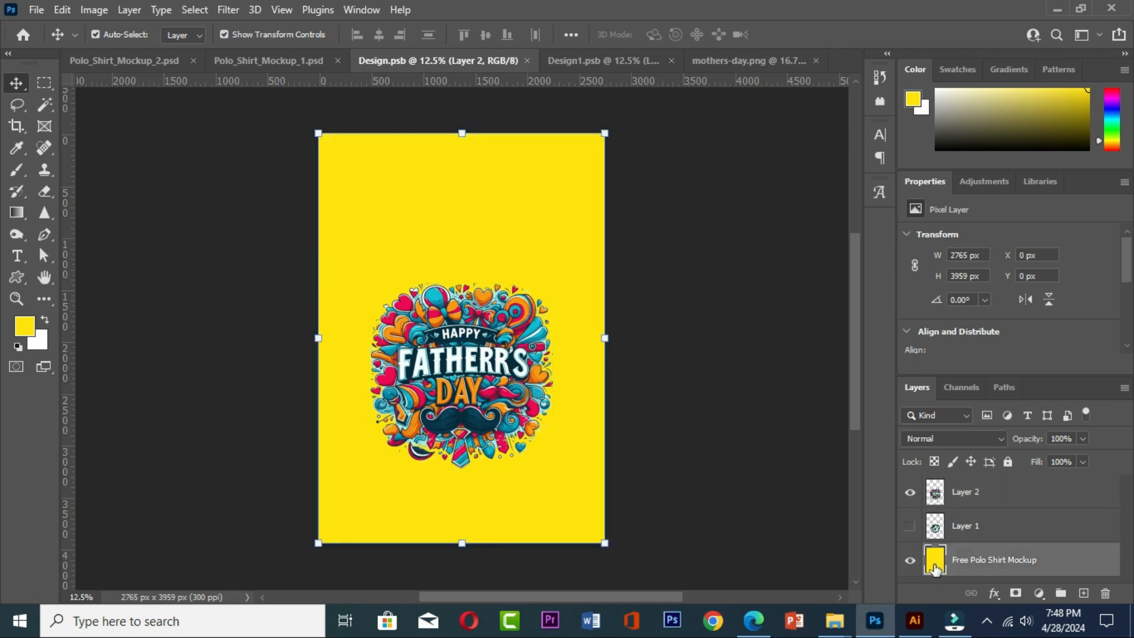
{"action": "double_click", "coordinate": [934, 563]}
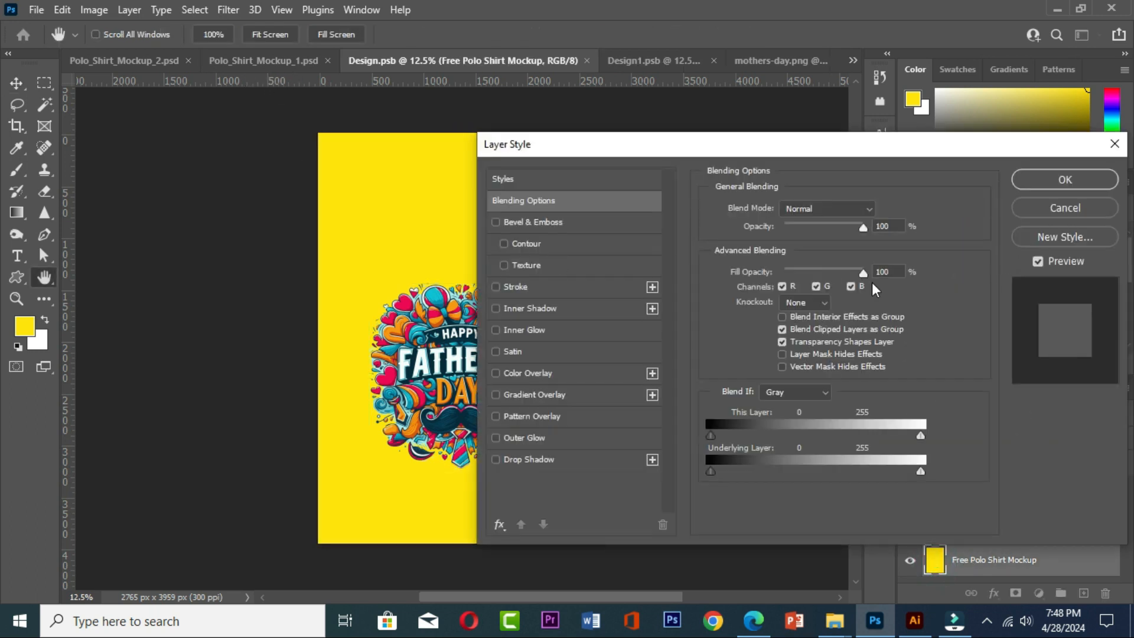
{"action": "left_click", "coordinate": [1114, 143]}
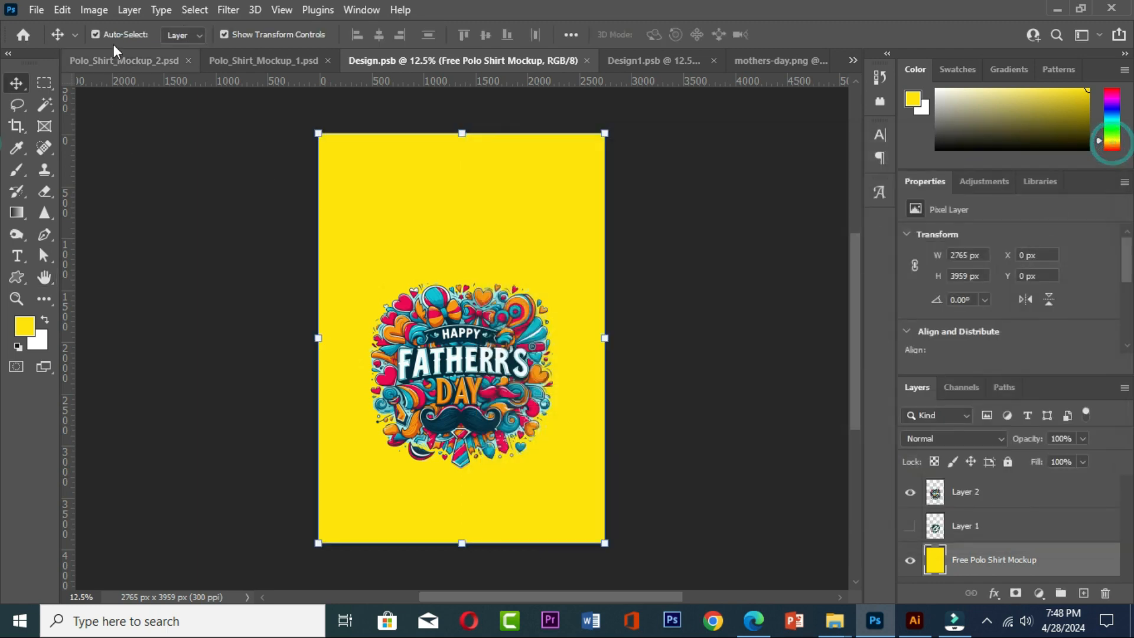
Step: Examine the layers and the Mockup and Shirt groups of Polo_Shirt_Mockup_2.psd for what controls the shirt body's colour
{"action": "left_click", "coordinate": [113, 59]}
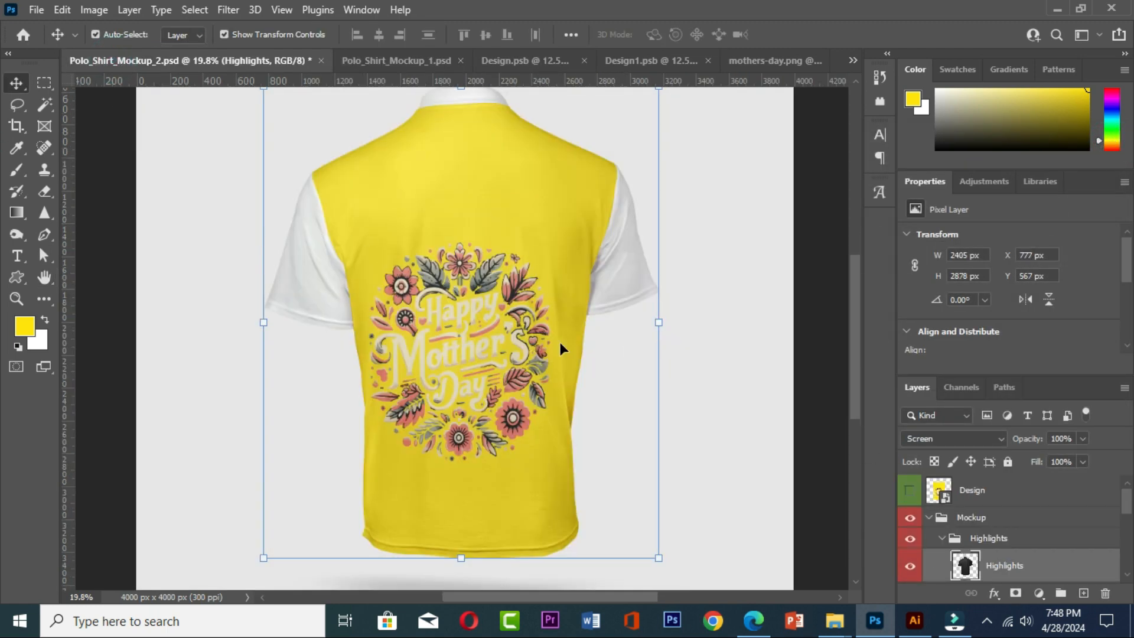
{"action": "scroll", "coordinate": [1003, 543], "scroll_direction": "down", "scroll_amount": 5}
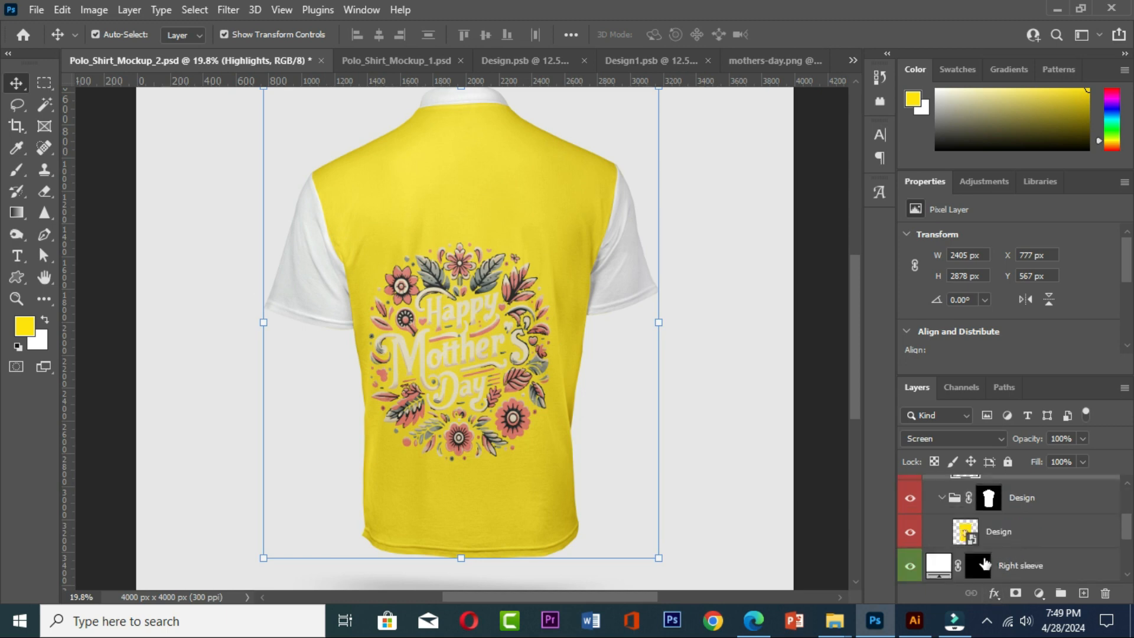
{"action": "scroll", "coordinate": [924, 566], "scroll_direction": "down", "scroll_amount": 3}
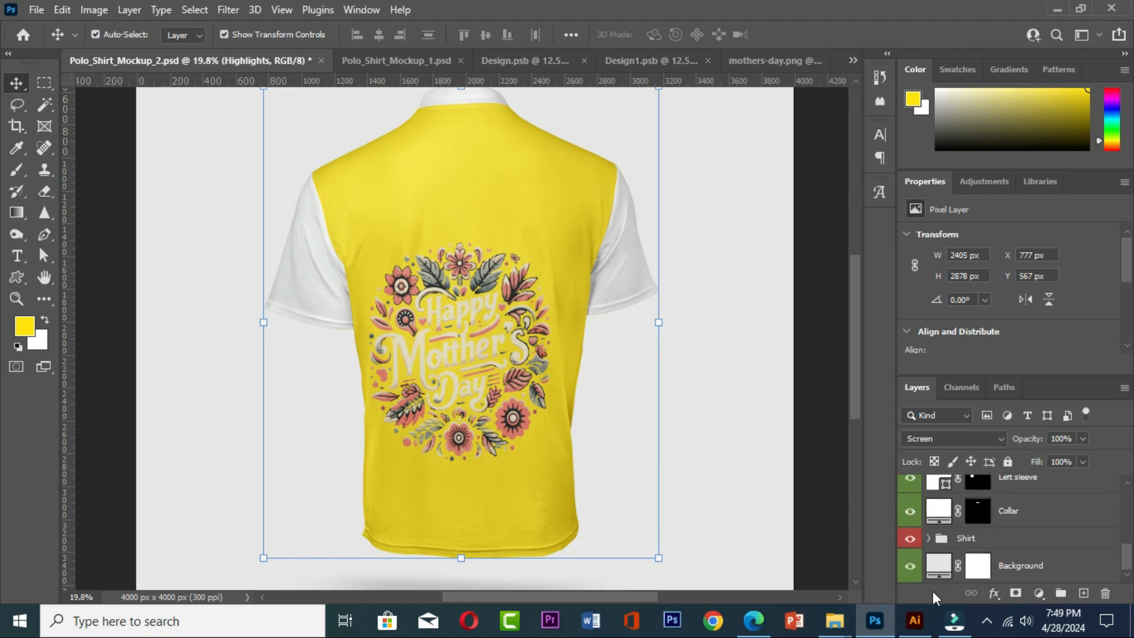
{"action": "scroll", "coordinate": [511, 452], "scroll_direction": "up", "scroll_amount": 1}
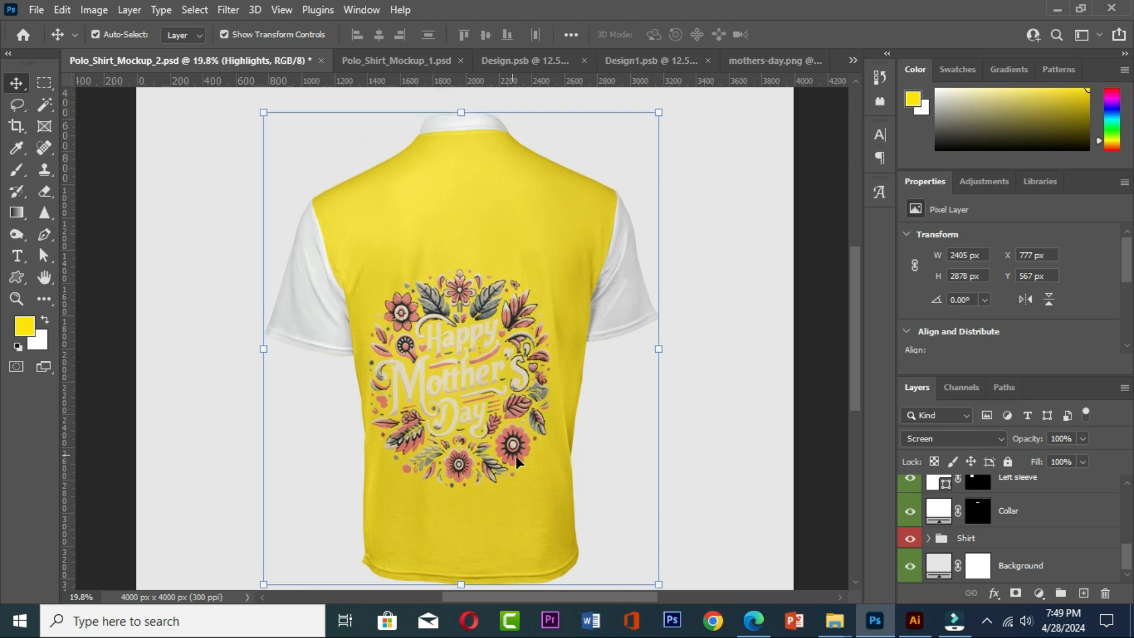
{"action": "scroll", "coordinate": [515, 456], "scroll_direction": "up", "scroll_amount": 1}
{"action": "scroll", "coordinate": [982, 522], "scroll_direction": "up", "scroll_amount": 5}
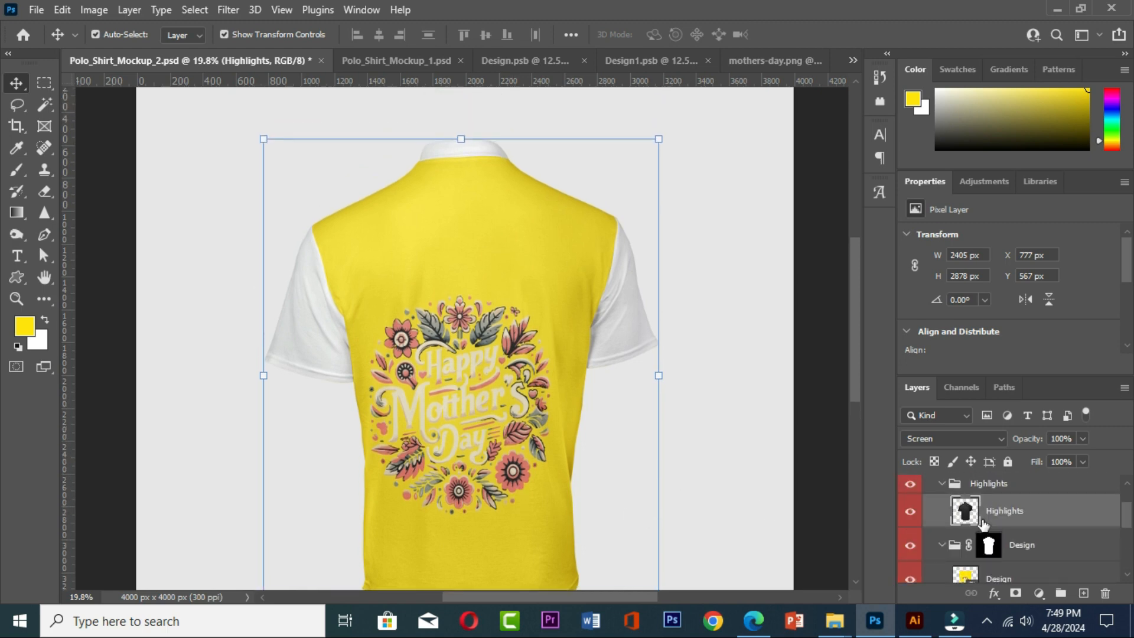
{"action": "scroll", "coordinate": [982, 523], "scroll_direction": "up", "scroll_amount": 2}
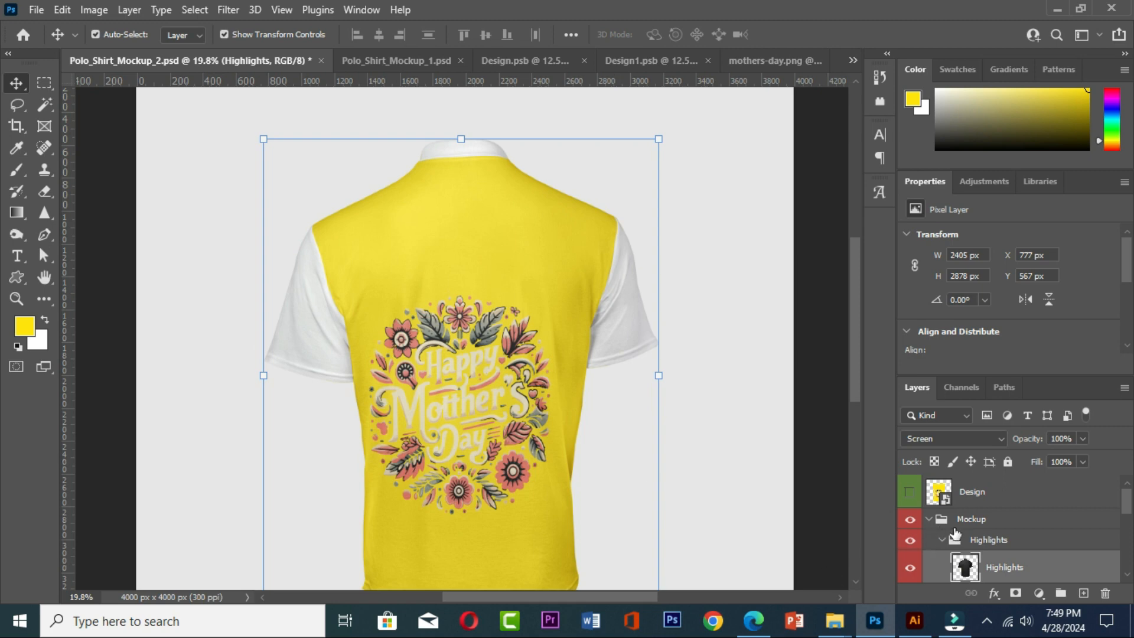
{"action": "left_click", "coordinate": [560, 260]}
{"action": "left_click", "coordinate": [928, 520]}
{"action": "left_click", "coordinate": [929, 523]}
{"action": "scroll", "coordinate": [940, 528], "scroll_direction": "down", "scroll_amount": 5}
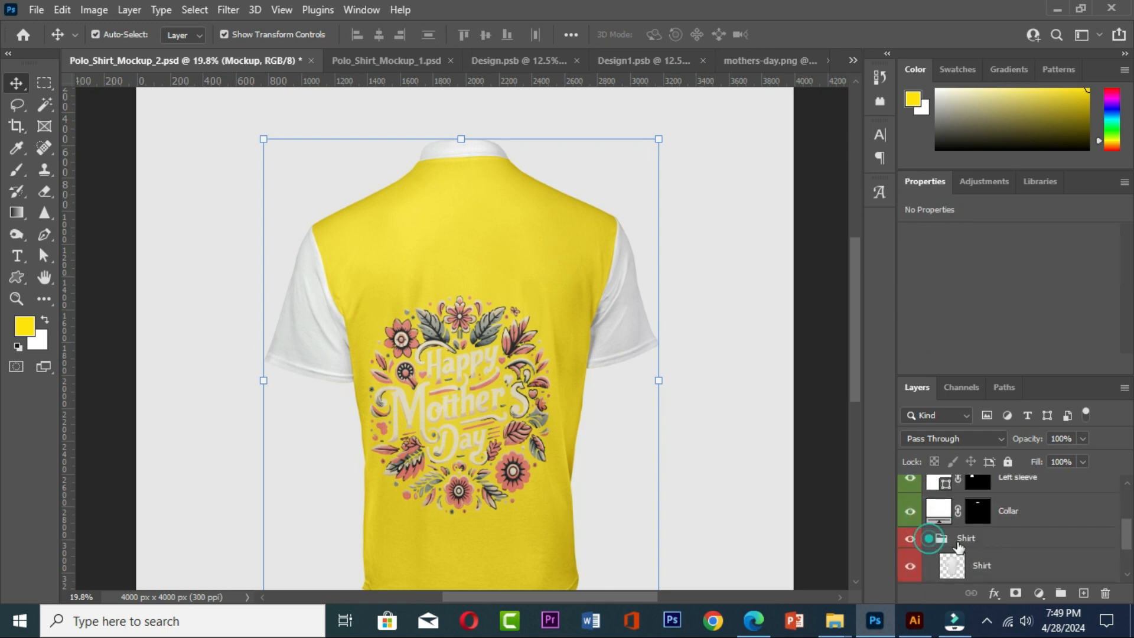
{"action": "left_click", "coordinate": [929, 539]}
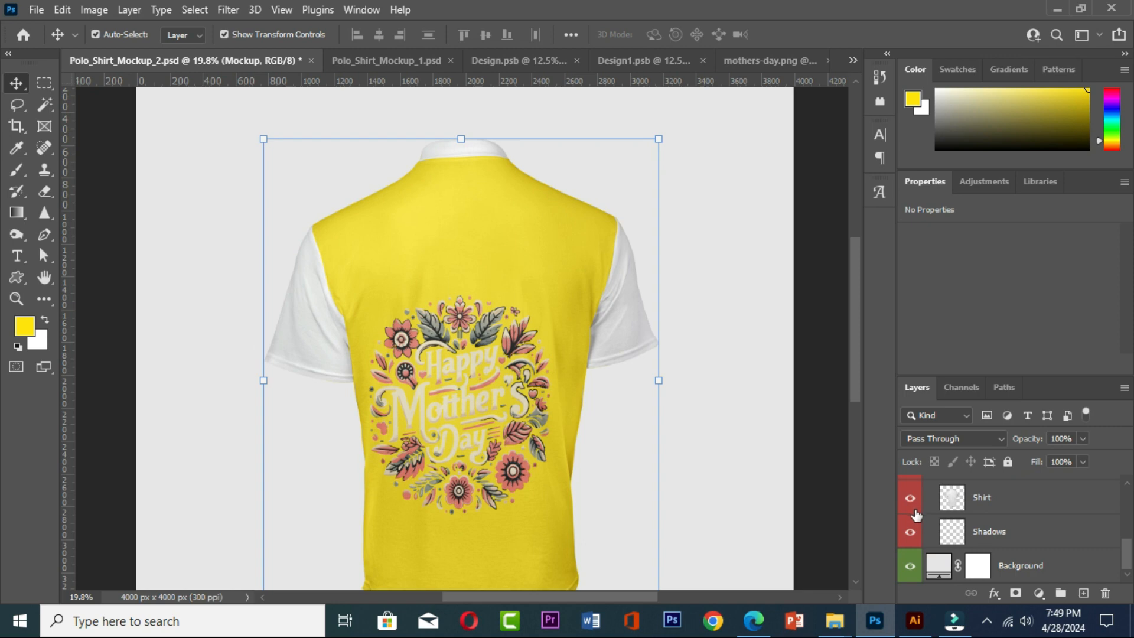
{"action": "scroll", "coordinate": [916, 516], "scroll_direction": "up", "scroll_amount": 3}
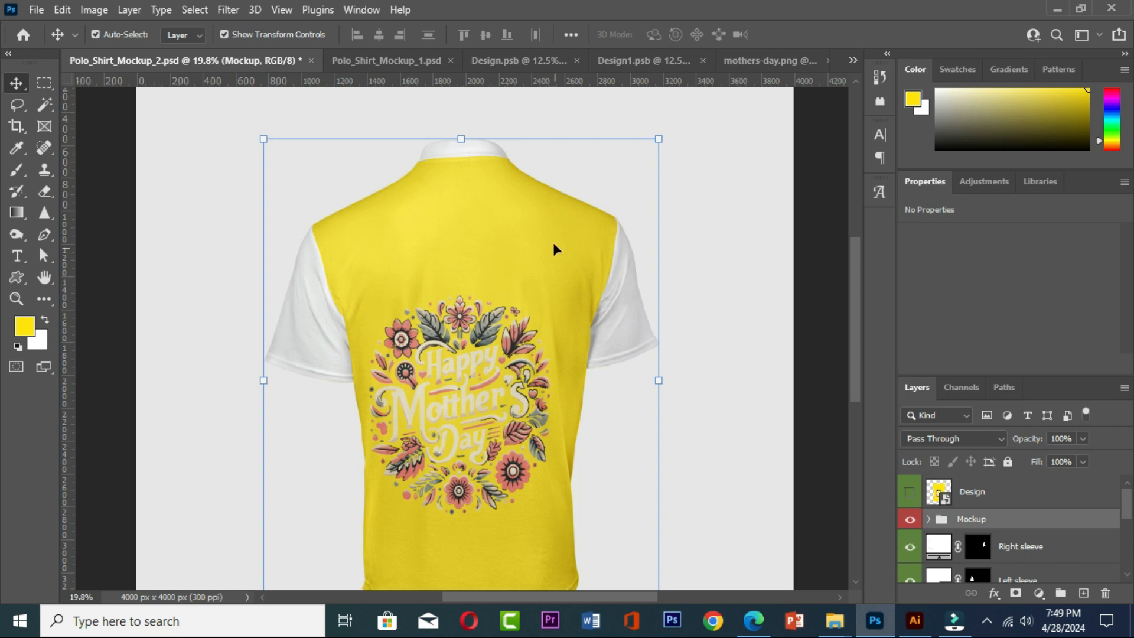
{"action": "left_click", "coordinate": [552, 233]}
Step: Open the Design smart object and add a Solid Color fill layer of colour 11110e directly above the yellow background layer
{"action": "double_click", "coordinate": [941, 494]}
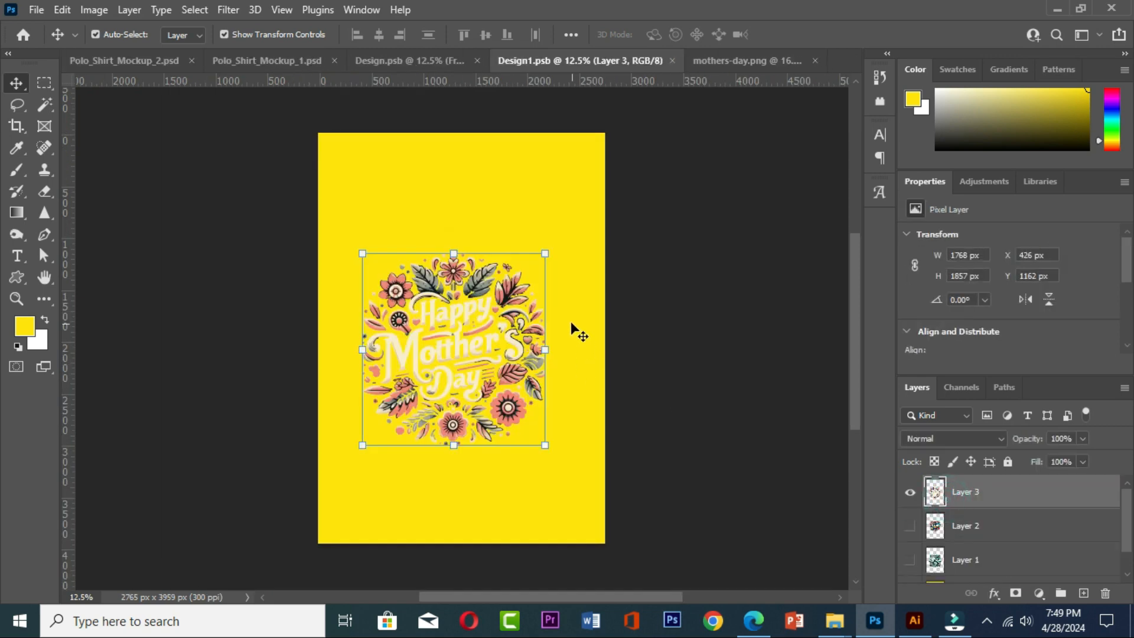
{"action": "left_click", "coordinate": [537, 165]}
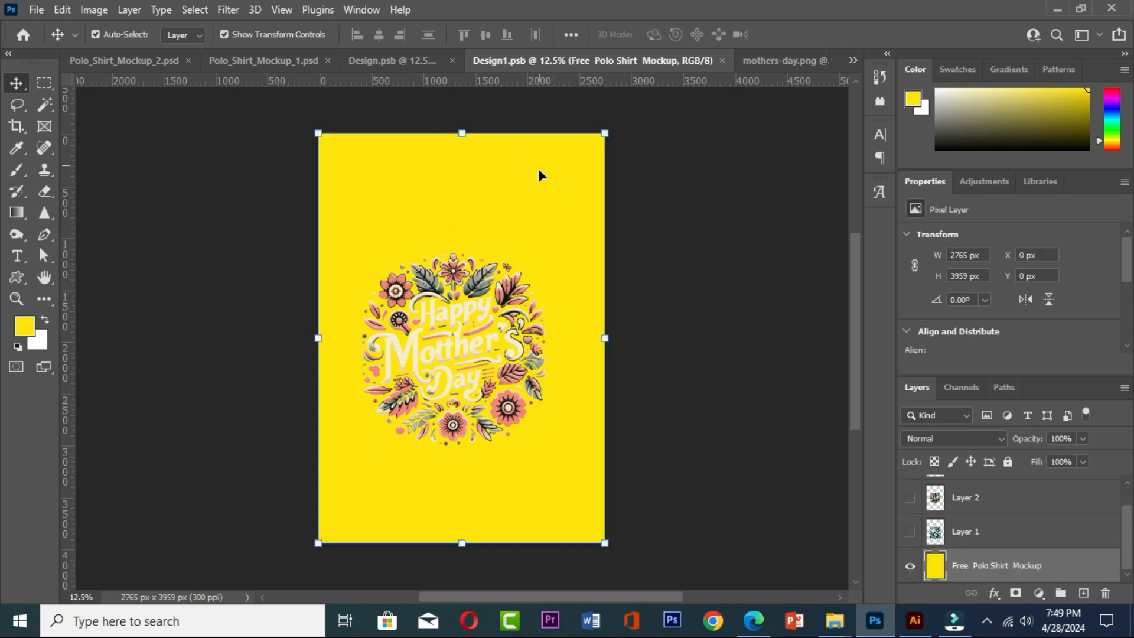
{"action": "left_click", "coordinate": [1039, 593]}
{"action": "left_click", "coordinate": [1027, 304]}
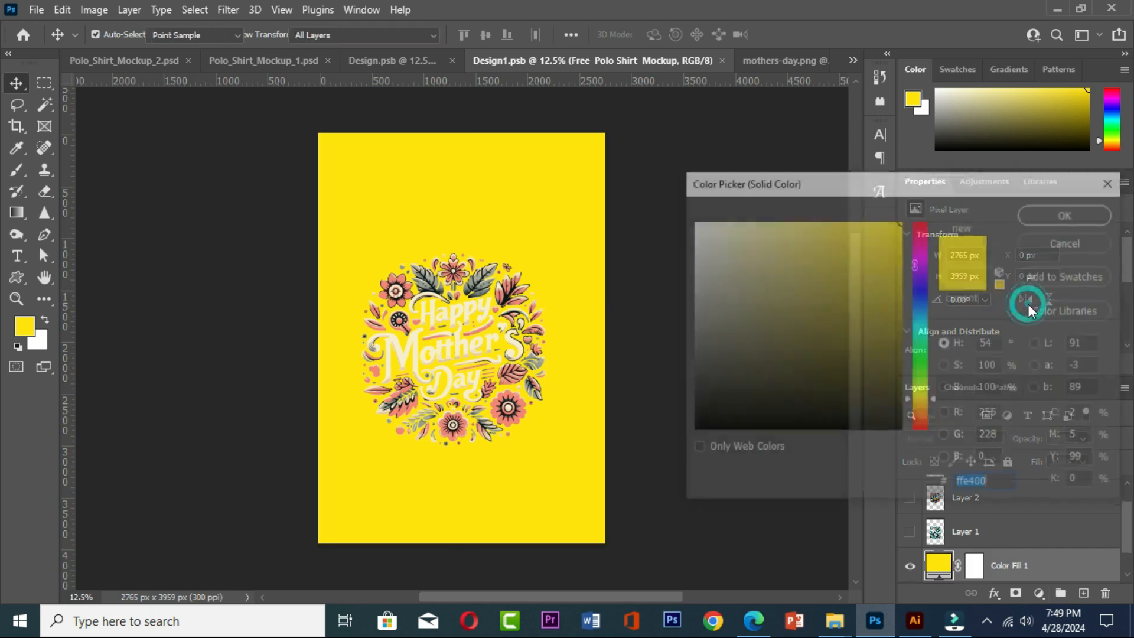
{"action": "left_click", "coordinate": [730, 417]}
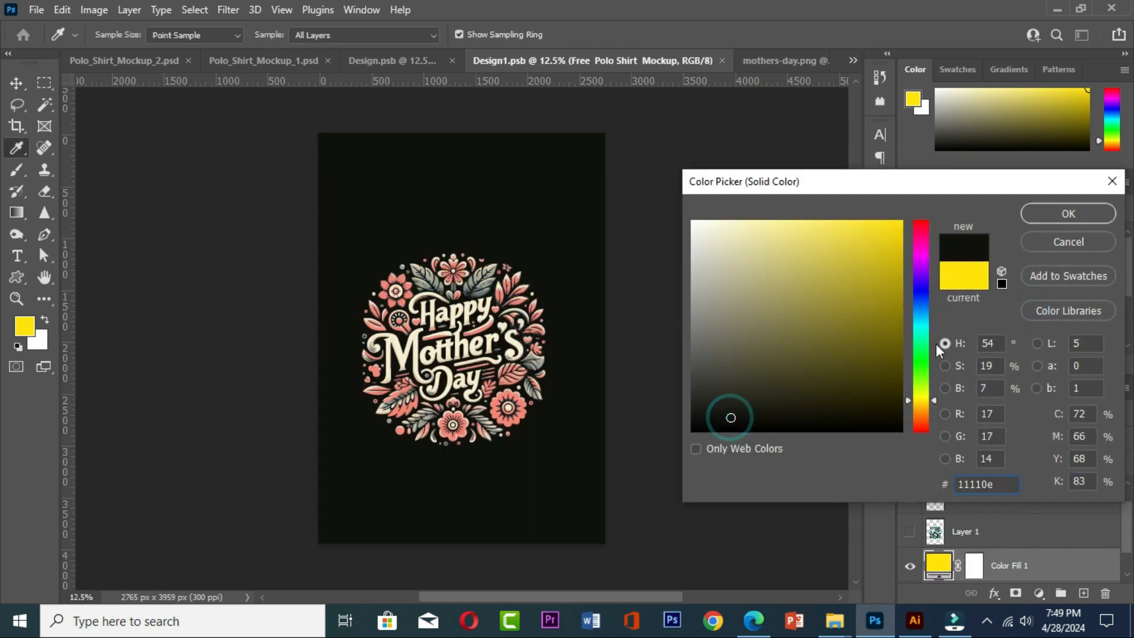
{"action": "left_click", "coordinate": [1068, 215]}
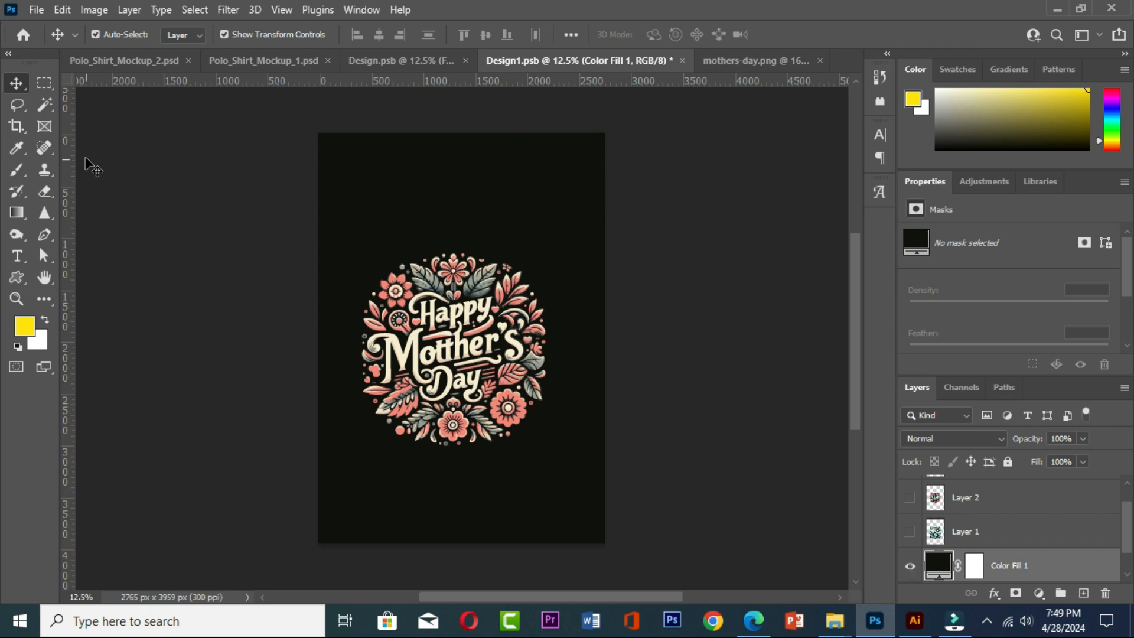
Step: Save Design1.psb and return to Polo_Shirt_Mockup_2.psd to update the shirt
{"action": "left_click", "coordinate": [37, 10]}
{"action": "left_click", "coordinate": [57, 191]}
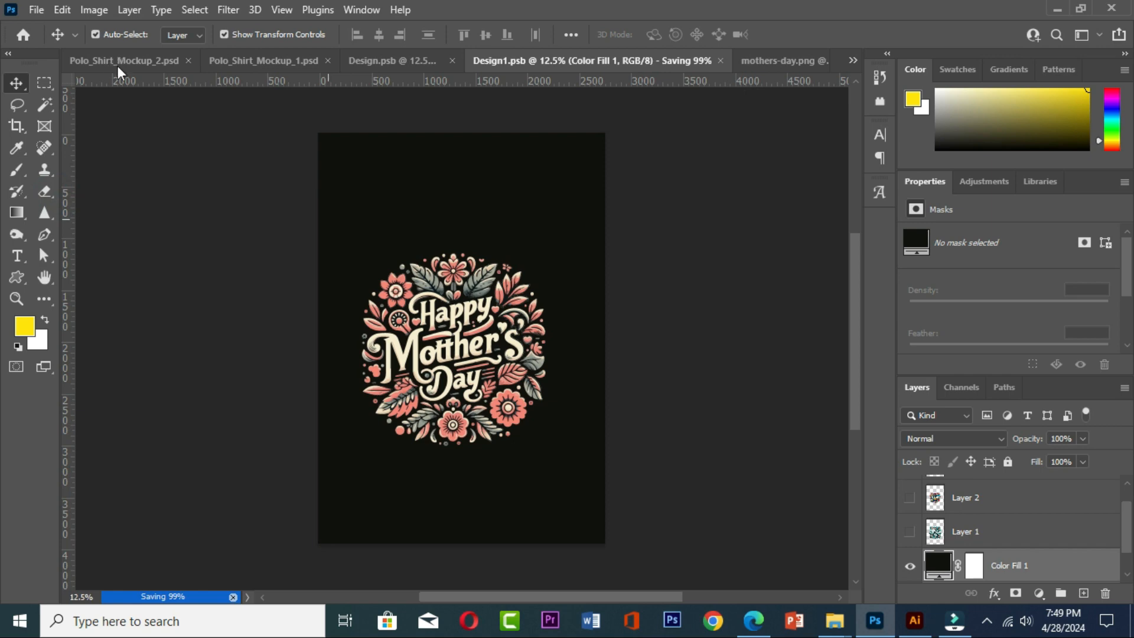
{"action": "left_click", "coordinate": [119, 61]}
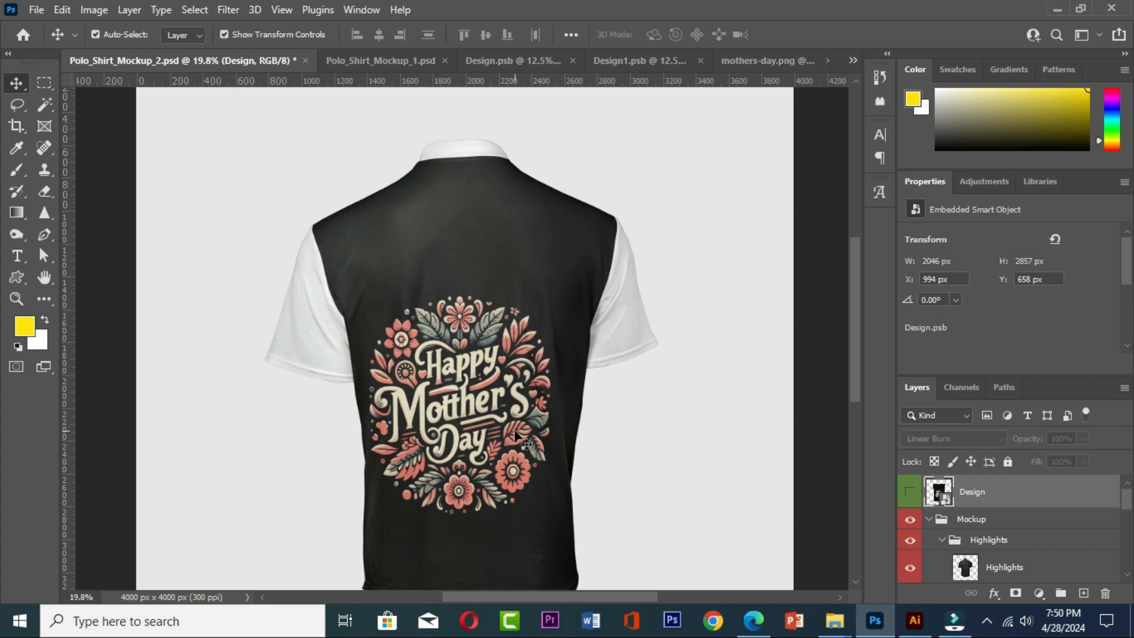
Step: Centre the Mother's Day artwork horizontally in Design1.psb and save it to update the shirt in Polo_Shirt_Mockup_2.psd
{"action": "left_click", "coordinate": [360, 59]}
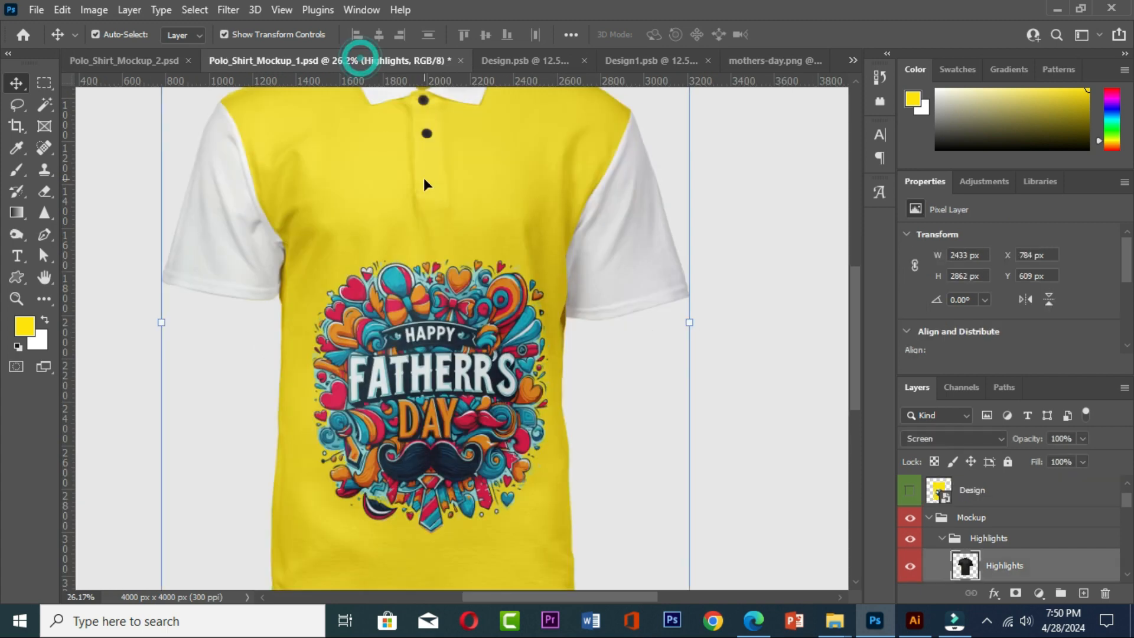
{"action": "left_click", "coordinate": [749, 60]}
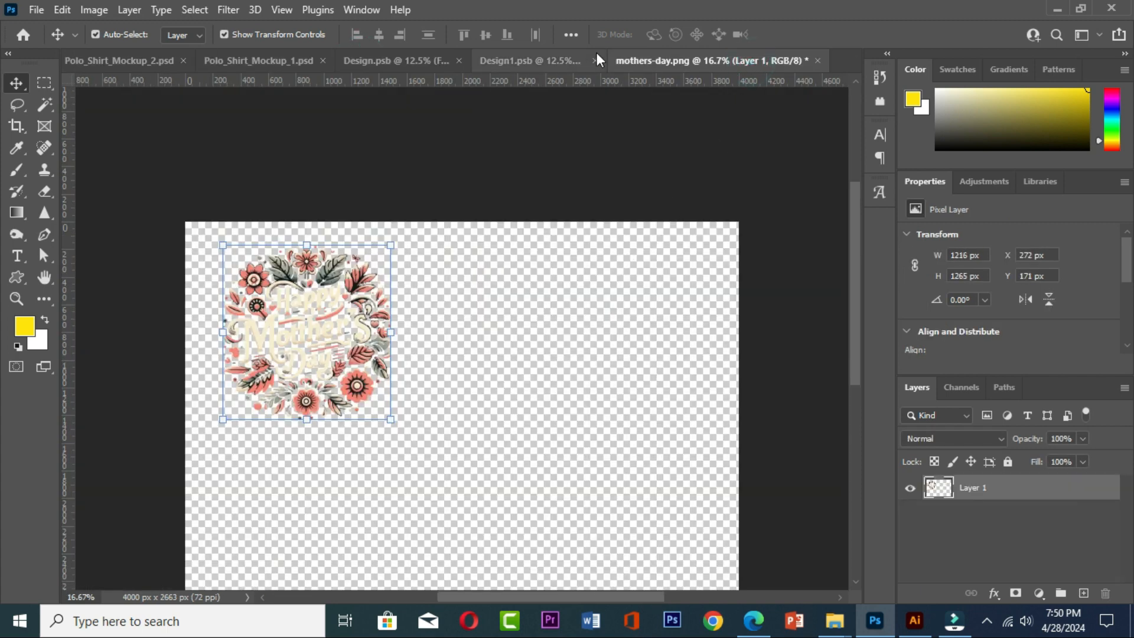
{"action": "left_click", "coordinate": [526, 60]}
{"action": "left_click_drag", "start_coordinate": [460, 348], "coordinate": [461, 349]}
{"action": "left_click", "coordinate": [36, 10]}
{"action": "left_click", "coordinate": [51, 195]}
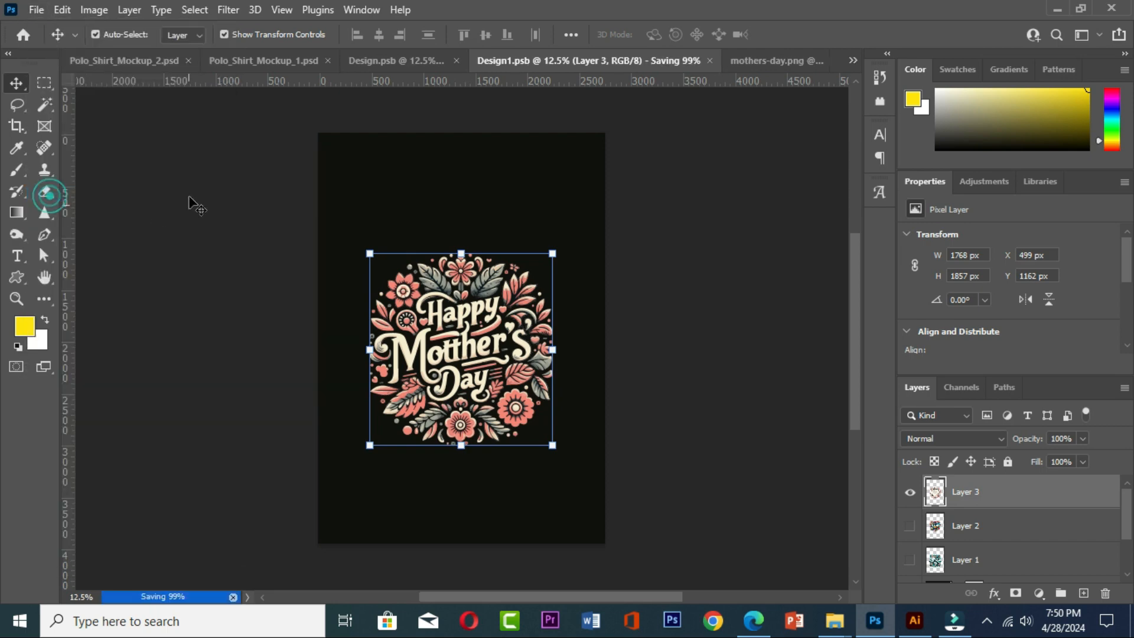
{"action": "left_click", "coordinate": [130, 62]}
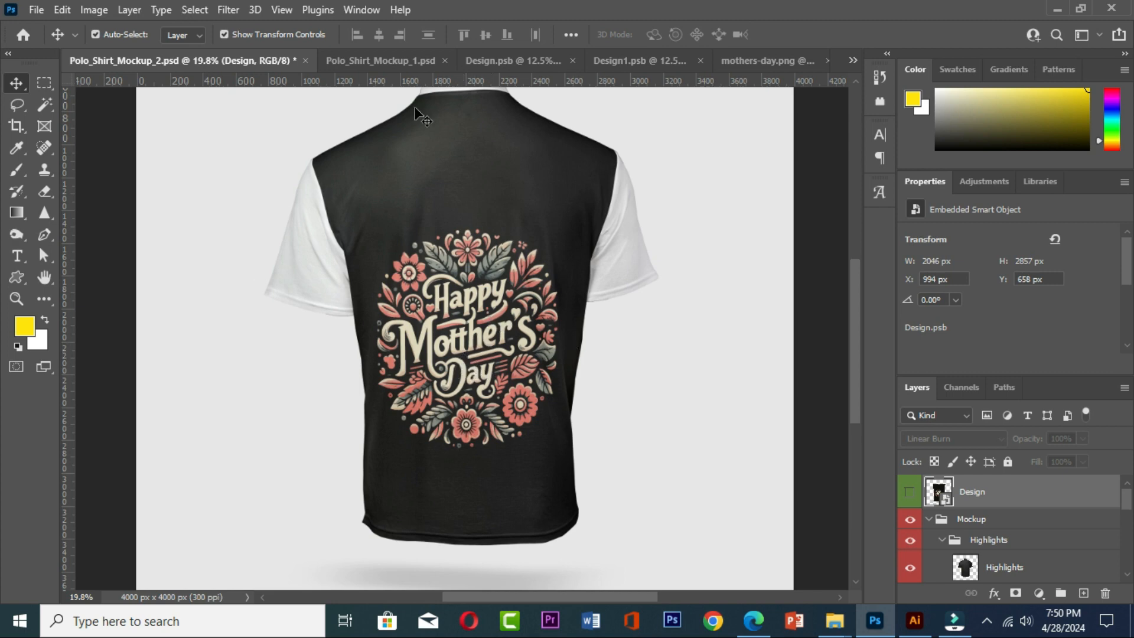
Step: Add a Solid Color fill layer of colour 0e0d09 above the yellow background in Polo_Shirt_Mockup_1.psd's Design smart object and save it
{"action": "left_click", "coordinate": [374, 63]}
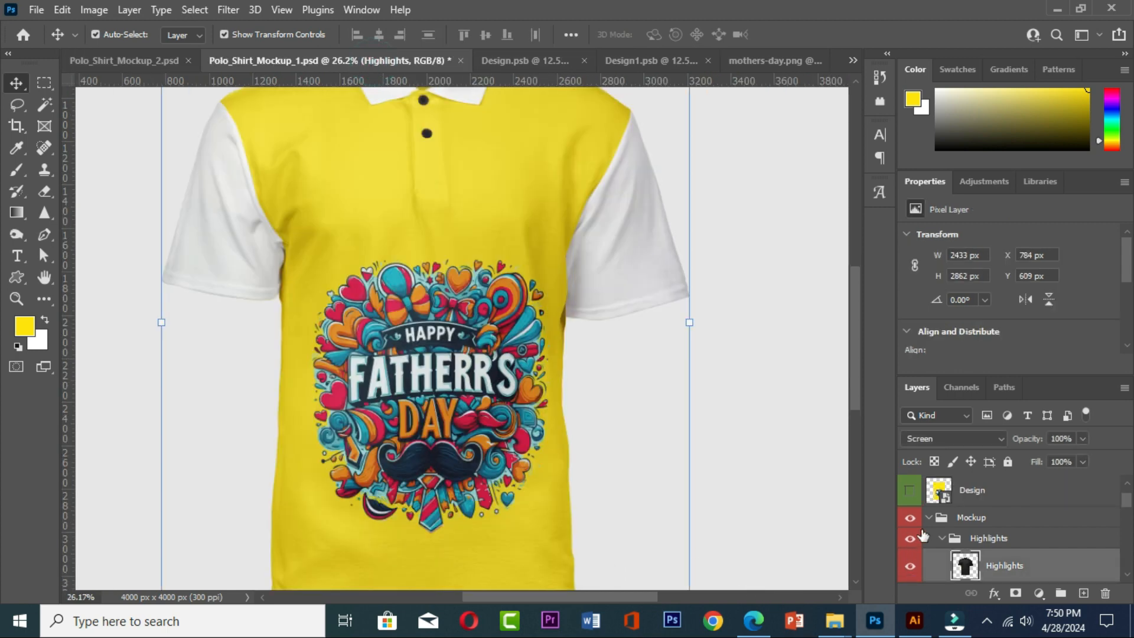
{"action": "double_click", "coordinate": [939, 490]}
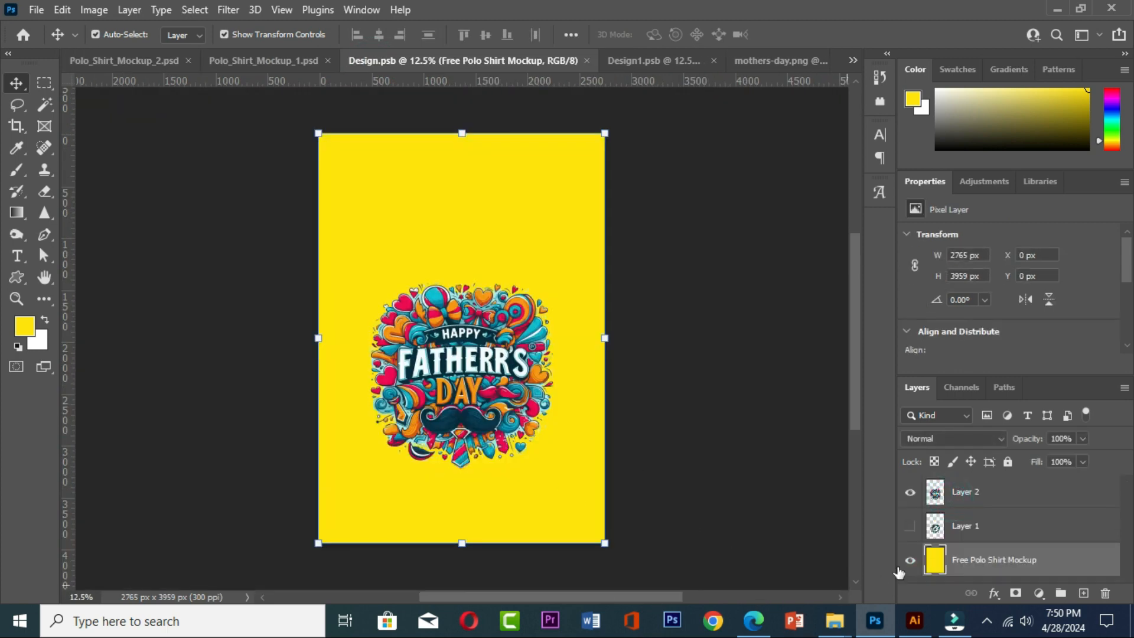
{"action": "double_click", "coordinate": [935, 561]}
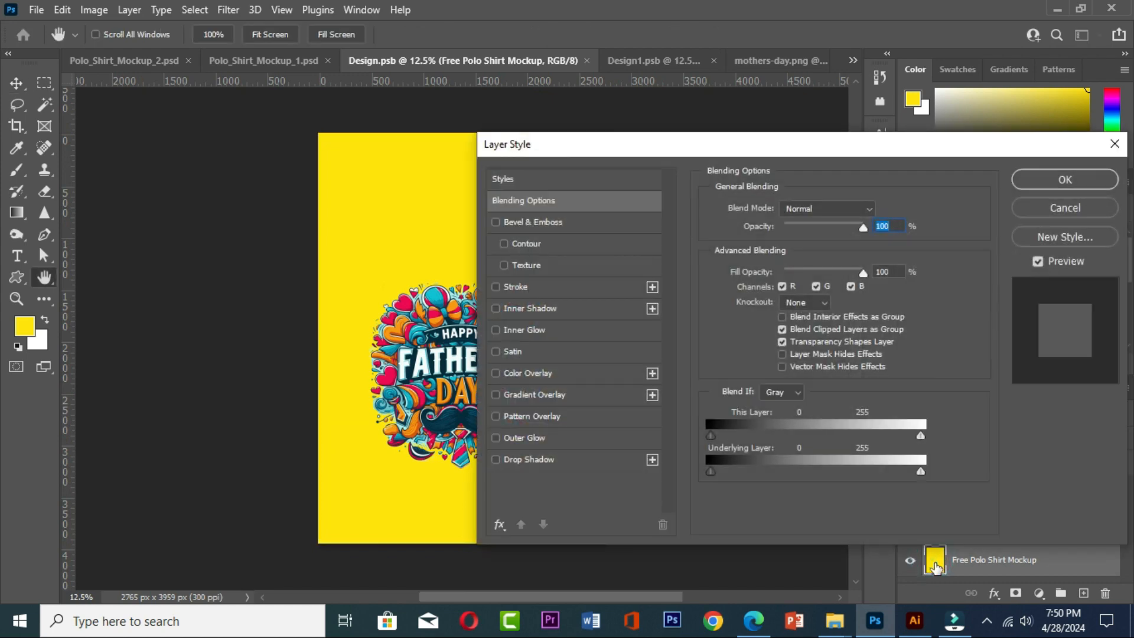
{"action": "left_click", "coordinate": [1070, 207]}
{"action": "left_click", "coordinate": [1039, 593]}
{"action": "left_click", "coordinate": [1020, 308]}
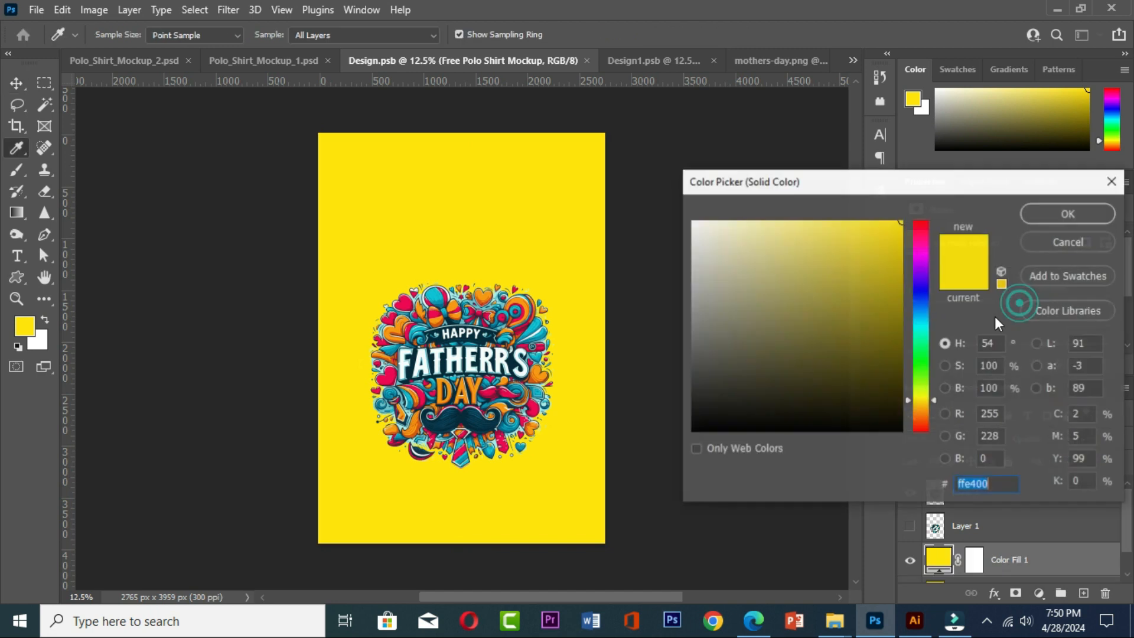
{"action": "left_click", "coordinate": [767, 419]}
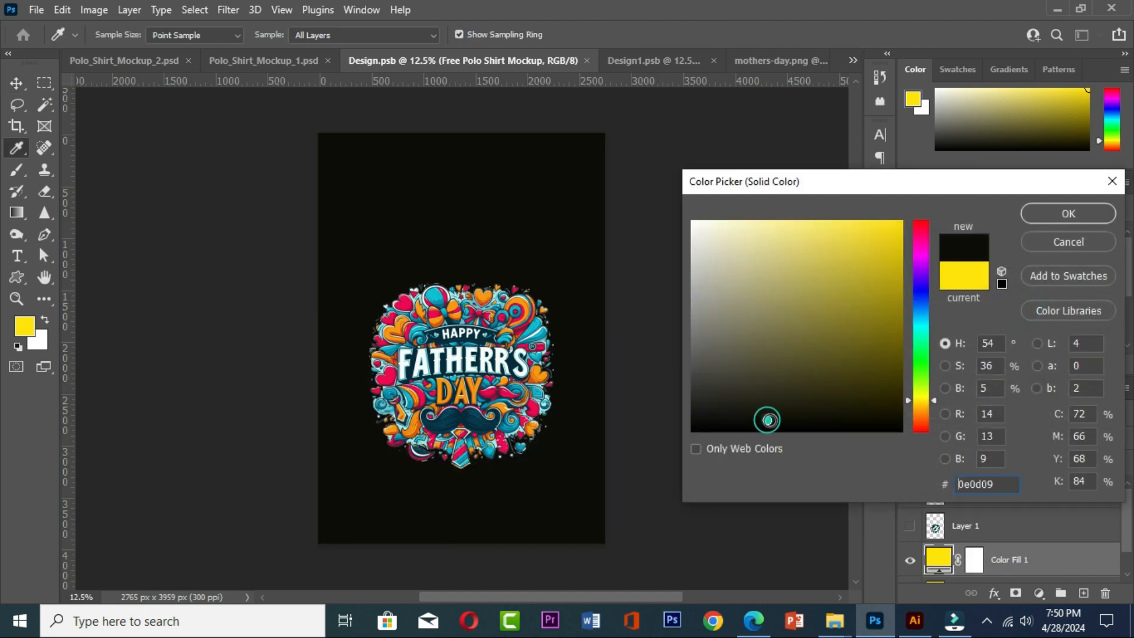
{"action": "left_click", "coordinate": [1055, 216]}
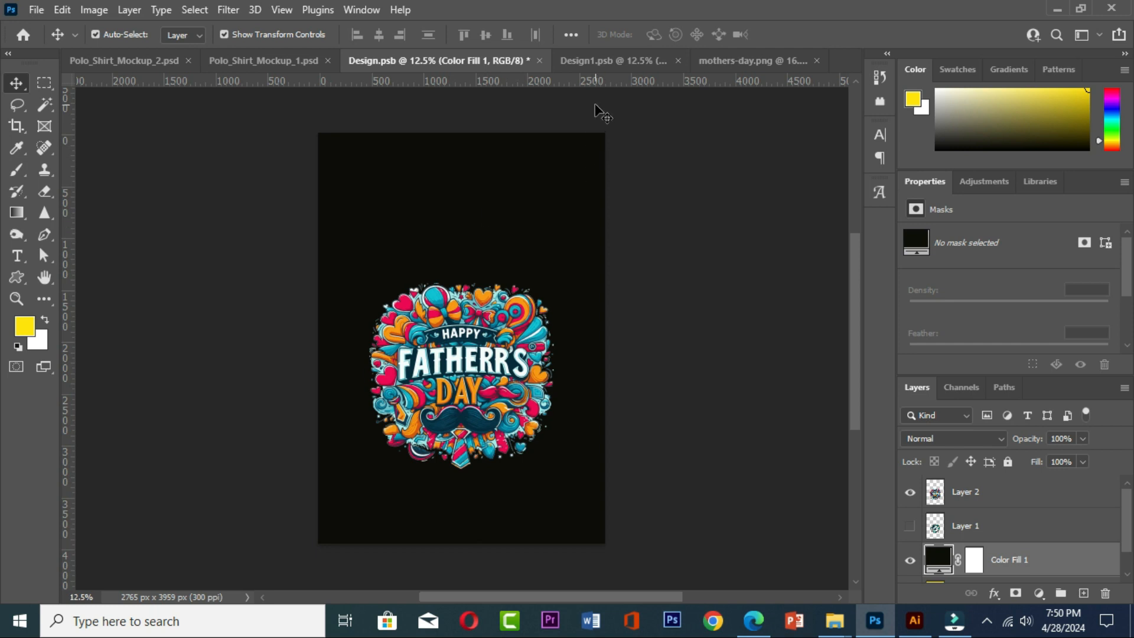
{"action": "left_click", "coordinate": [36, 9]}
{"action": "left_click", "coordinate": [44, 189]}
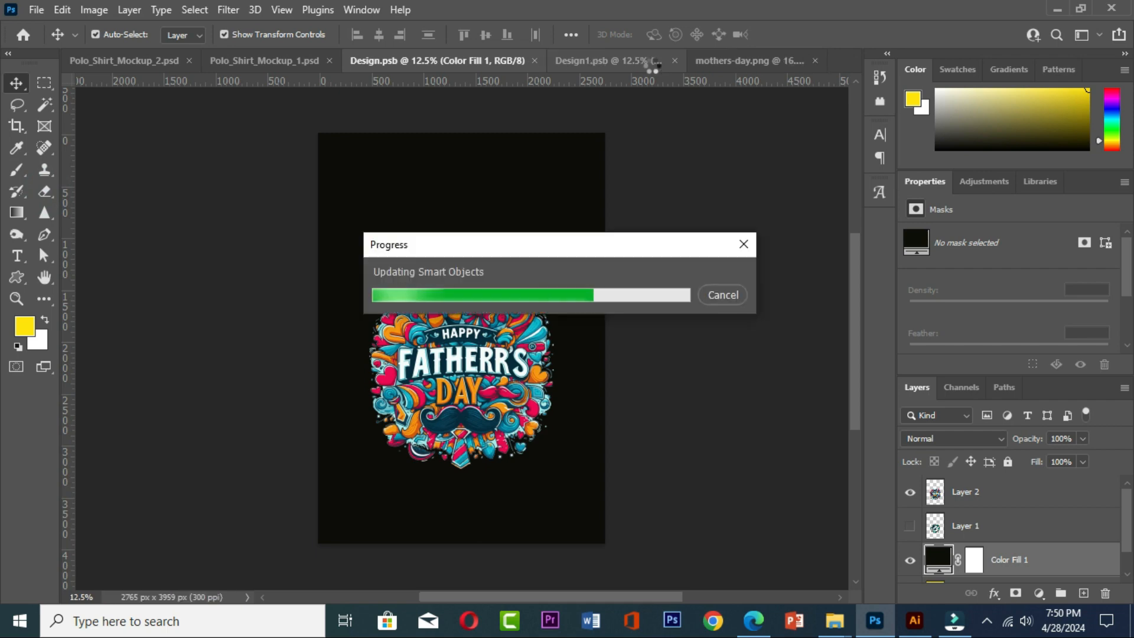
Step: Hide the Father's Day artwork layer in Design.psb
{"action": "left_click", "coordinate": [631, 59]}
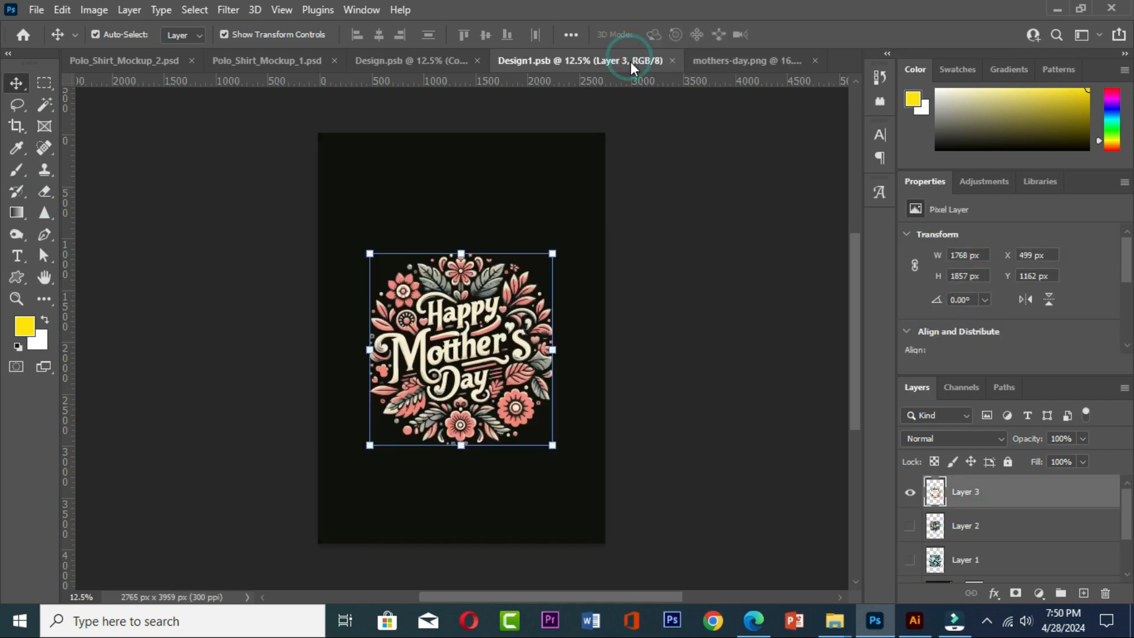
{"action": "left_click", "coordinate": [723, 62]}
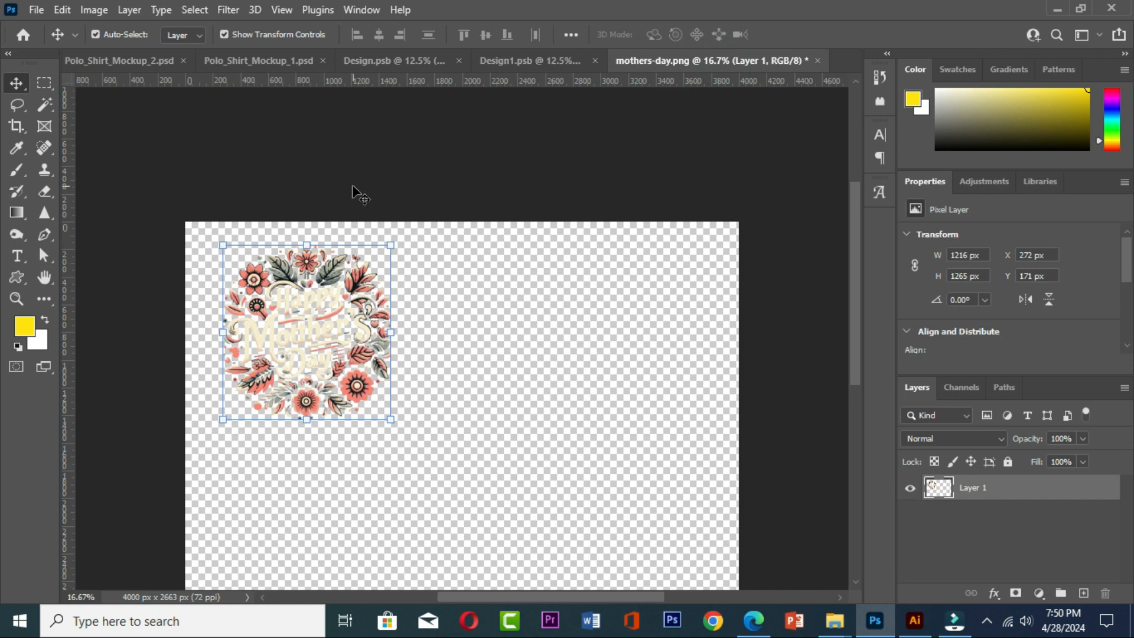
{"action": "left_click", "coordinate": [526, 61]}
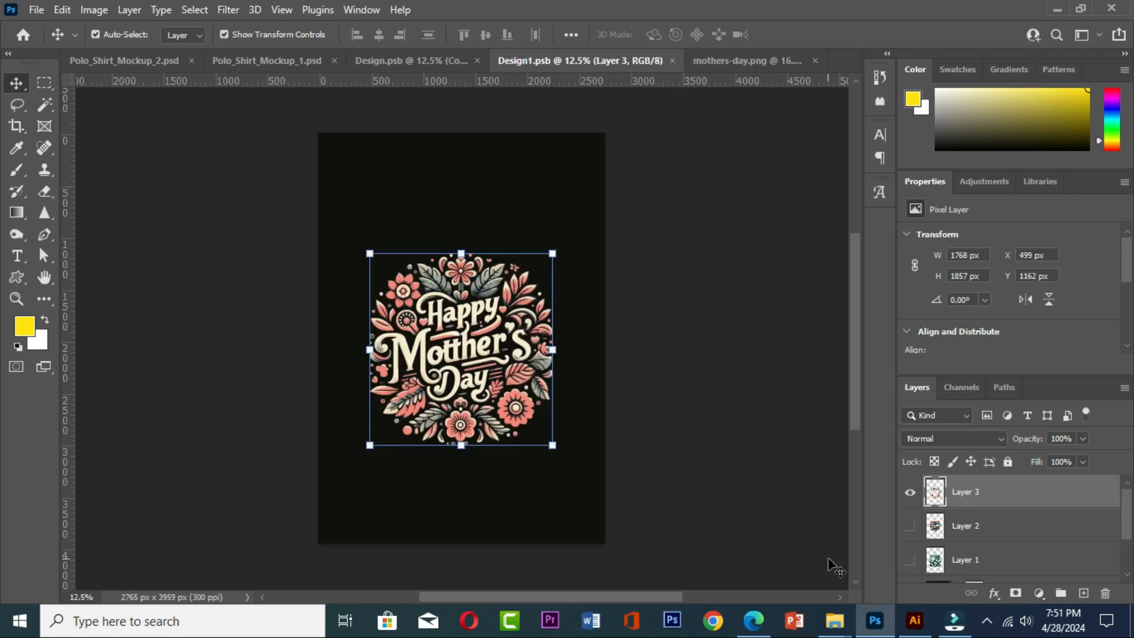
{"action": "left_click", "coordinate": [725, 59]}
{"action": "left_click", "coordinate": [376, 62]}
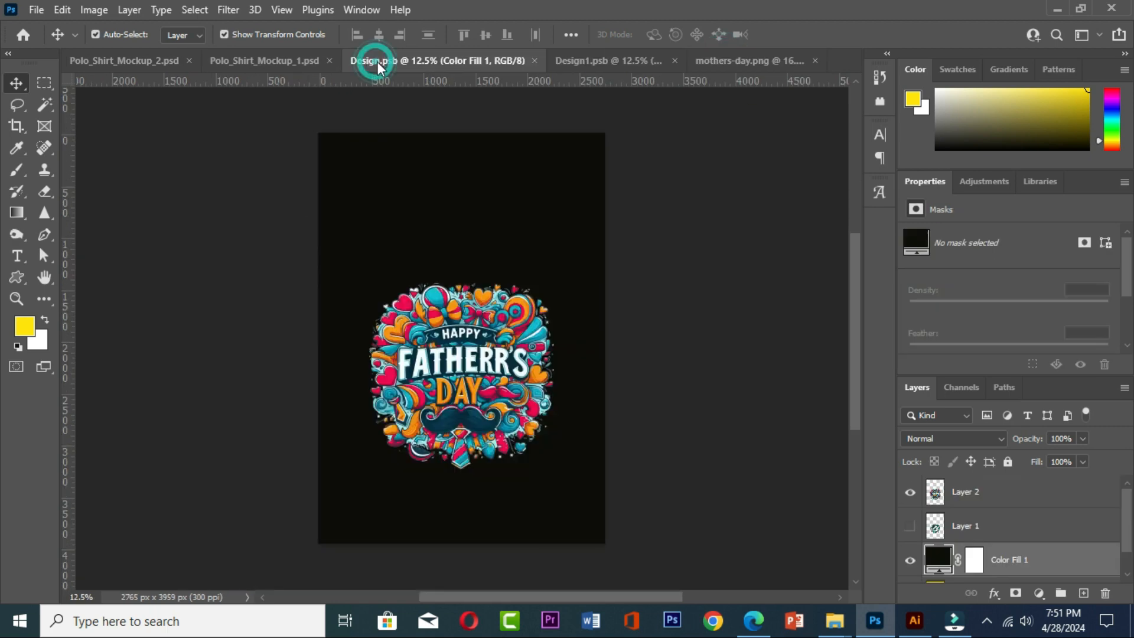
{"action": "left_click", "coordinate": [909, 492]}
Step: Copy the Mother's Day artwork from mothers-day.png into Design.psb, directly above the dark colour fill layer
{"action": "left_click", "coordinate": [721, 65]}
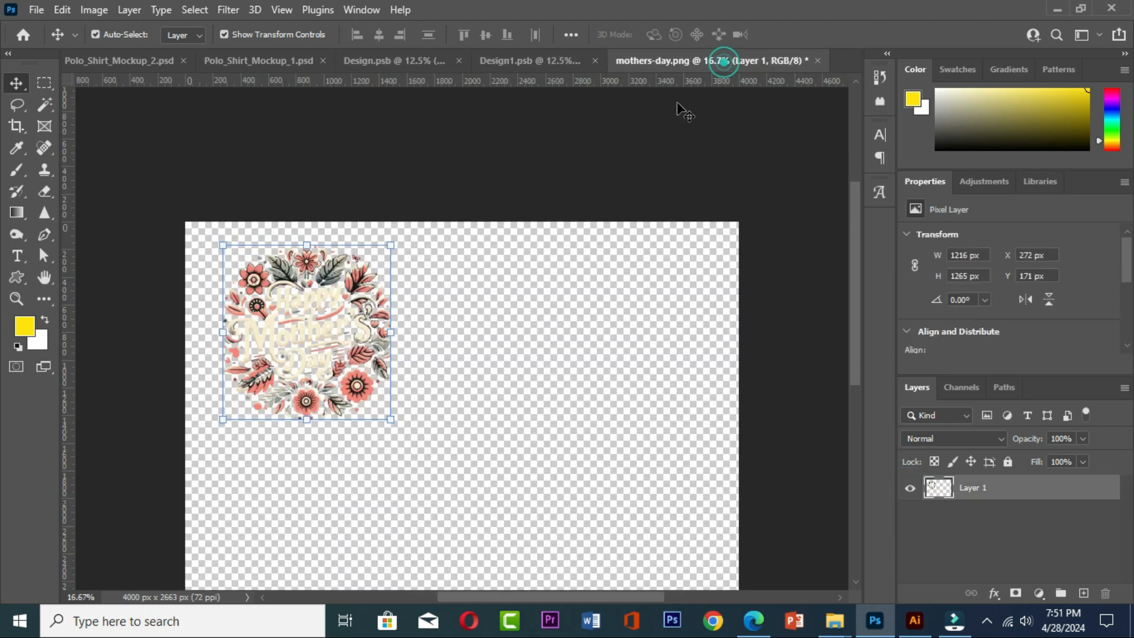
{"action": "left_click_drag", "start_coordinate": [307, 310], "coordinate": [504, 62]}
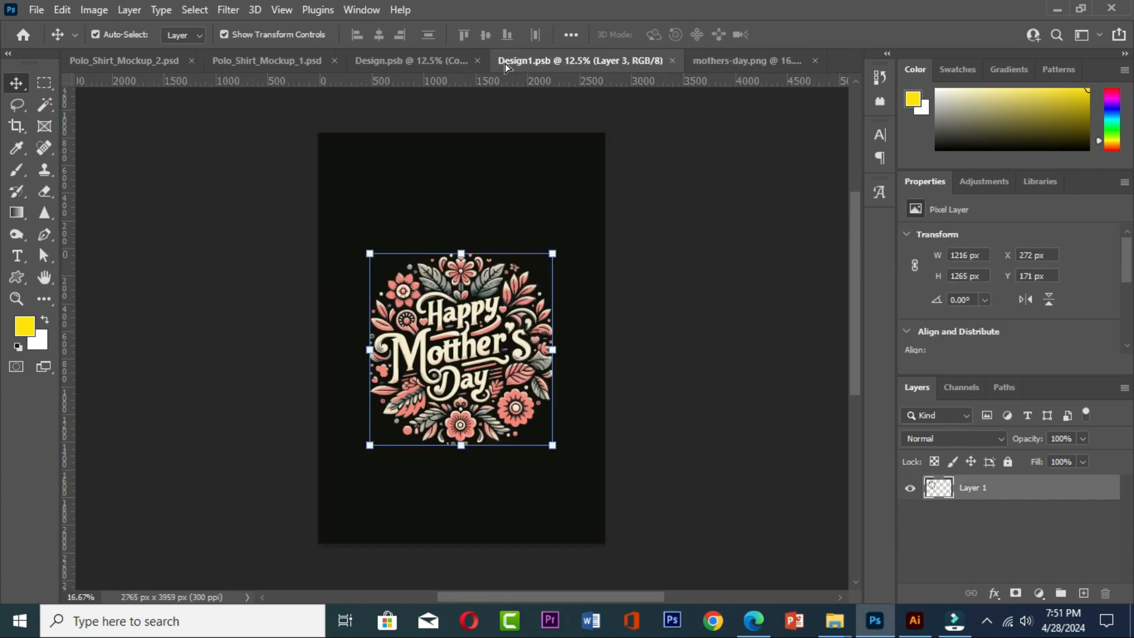
{"action": "left_click_drag", "start_coordinate": [402, 63], "coordinate": [402, 62]}
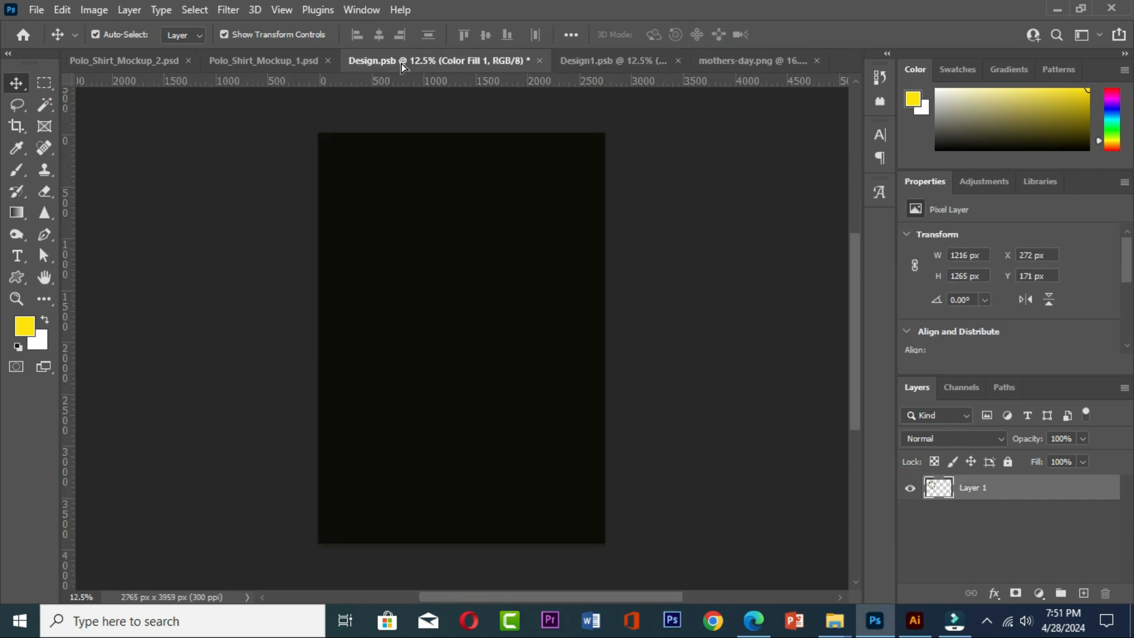
{"action": "left_click_drag", "start_coordinate": [447, 341], "coordinate": [446, 347]}
{"action": "left_click", "coordinate": [445, 347]}
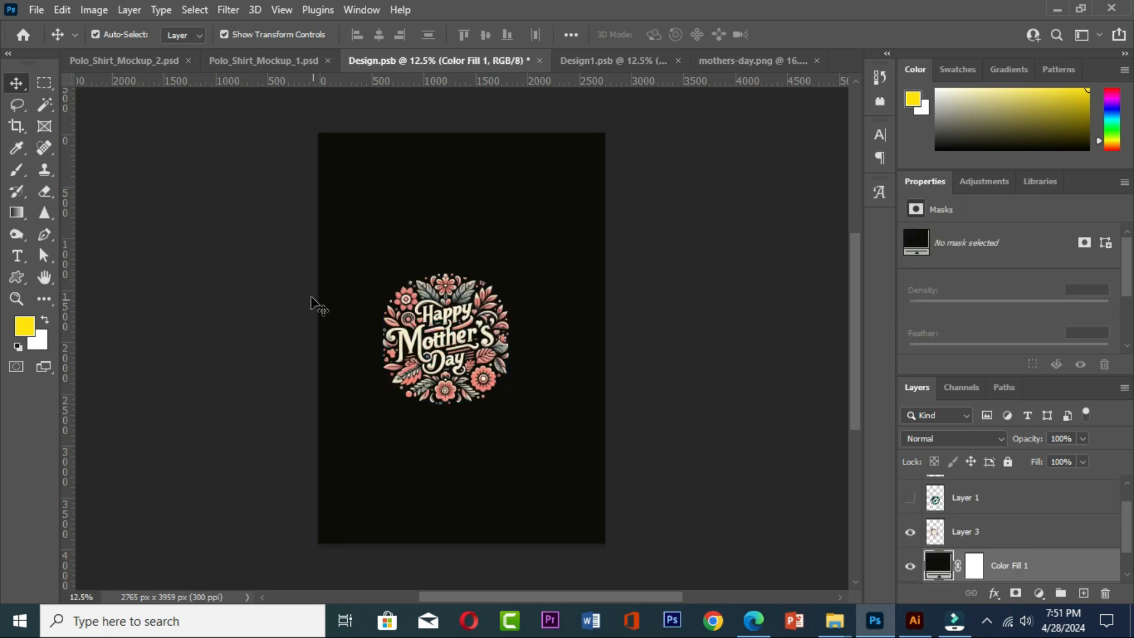
Step: Scale the Mother's Day artwork in Design.psb to about 136% and centre it on the canvas
{"action": "left_click", "coordinate": [444, 393]}
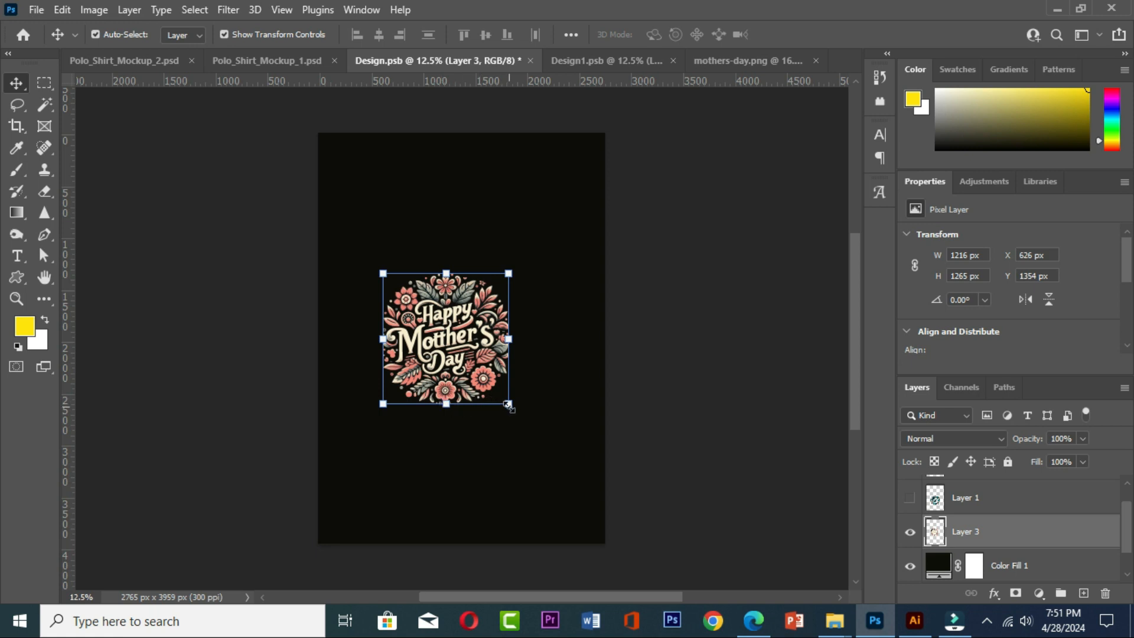
{"action": "left_click_drag", "start_coordinate": [508, 405], "coordinate": [533, 423]}
{"action": "left_click_drag", "start_coordinate": [458, 341], "coordinate": [470, 339]}
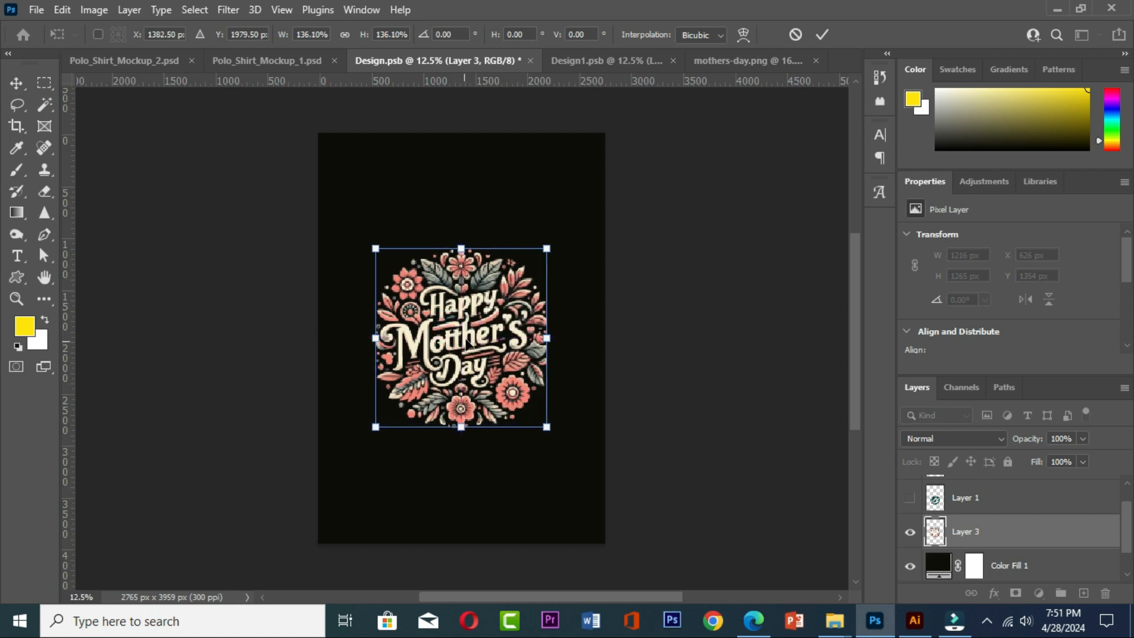
{"action": "left_click", "coordinate": [822, 35]}
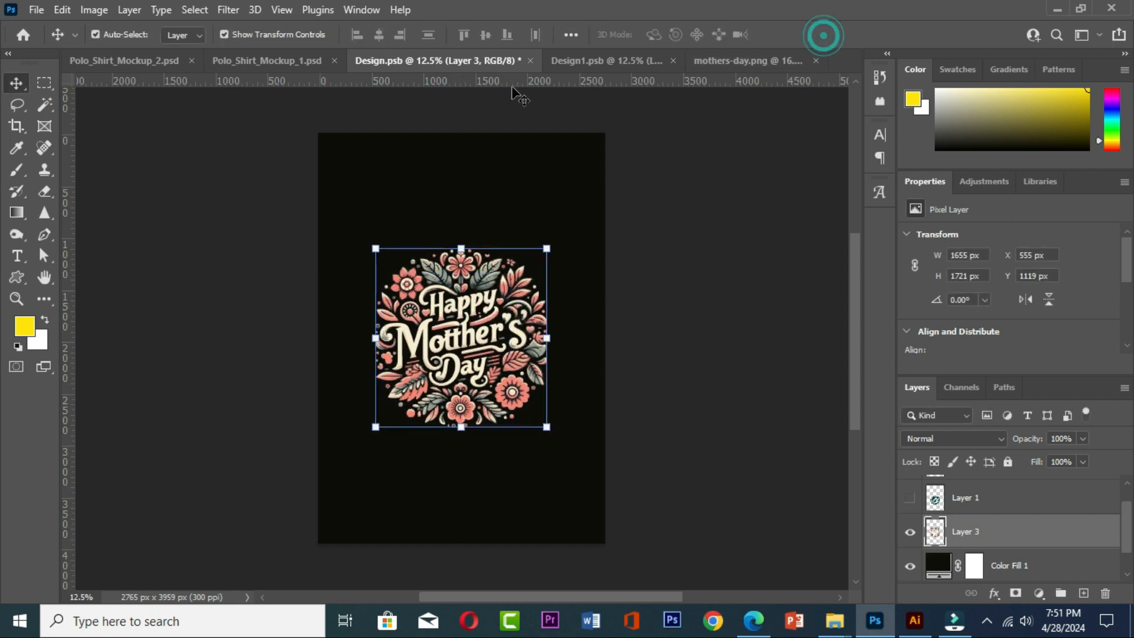
Step: Save Design.psb and check the artwork's placement on the front shirt in Polo_Shirt_Mockup_1.psd
{"action": "left_click", "coordinate": [36, 11]}
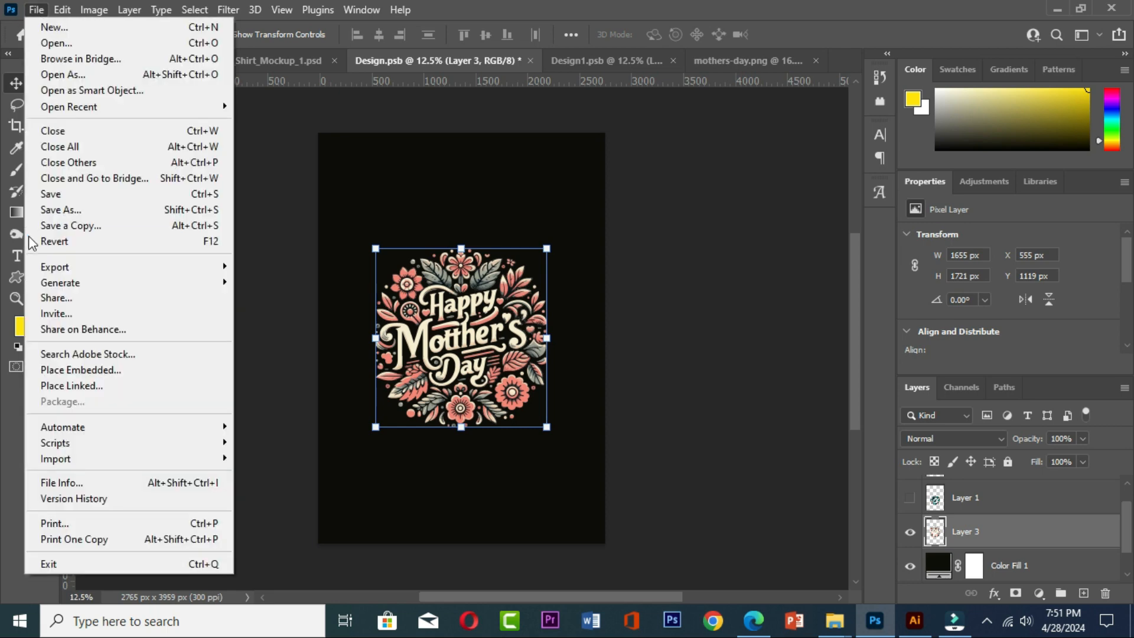
{"action": "left_click", "coordinate": [56, 194]}
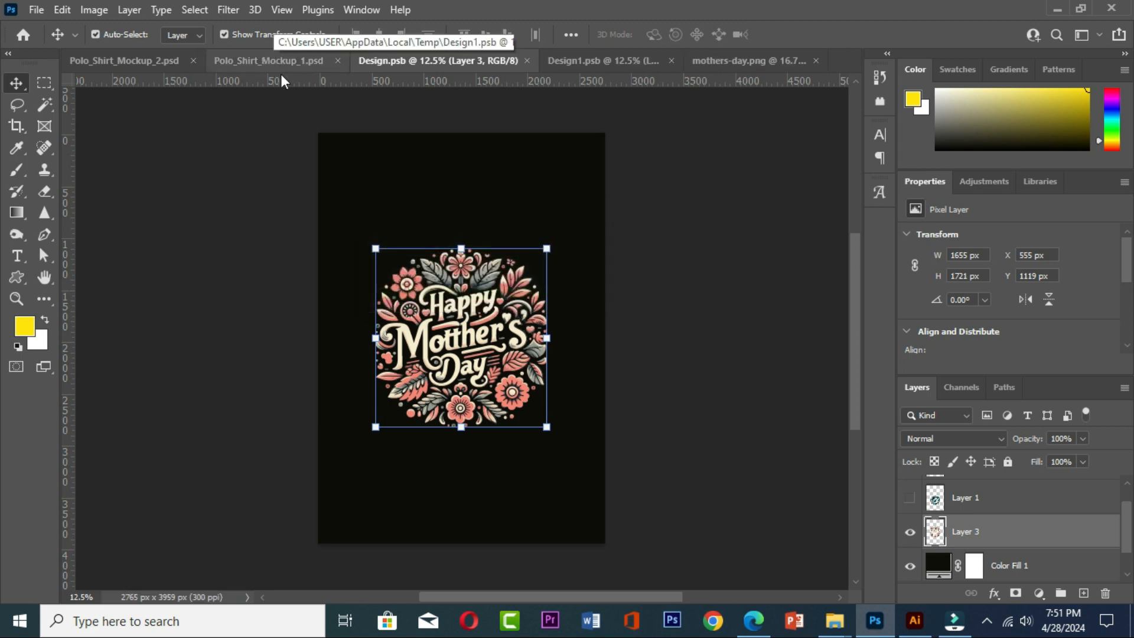
{"action": "left_click", "coordinate": [250, 65]}
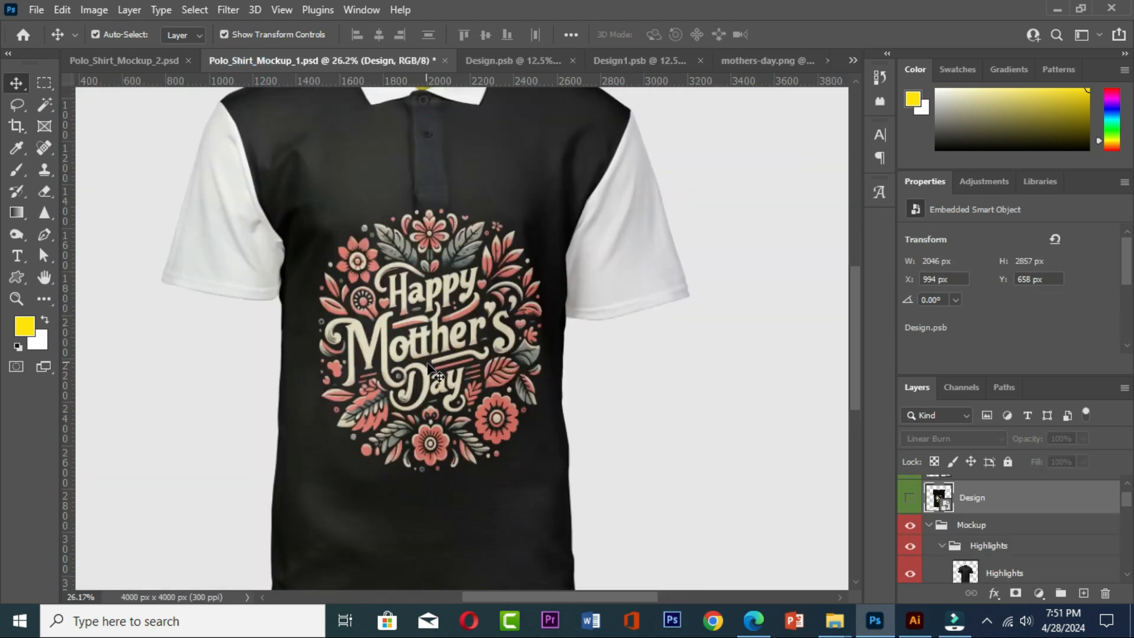
{"action": "scroll", "coordinate": [429, 369], "scroll_direction": "up", "scroll_amount": 5}
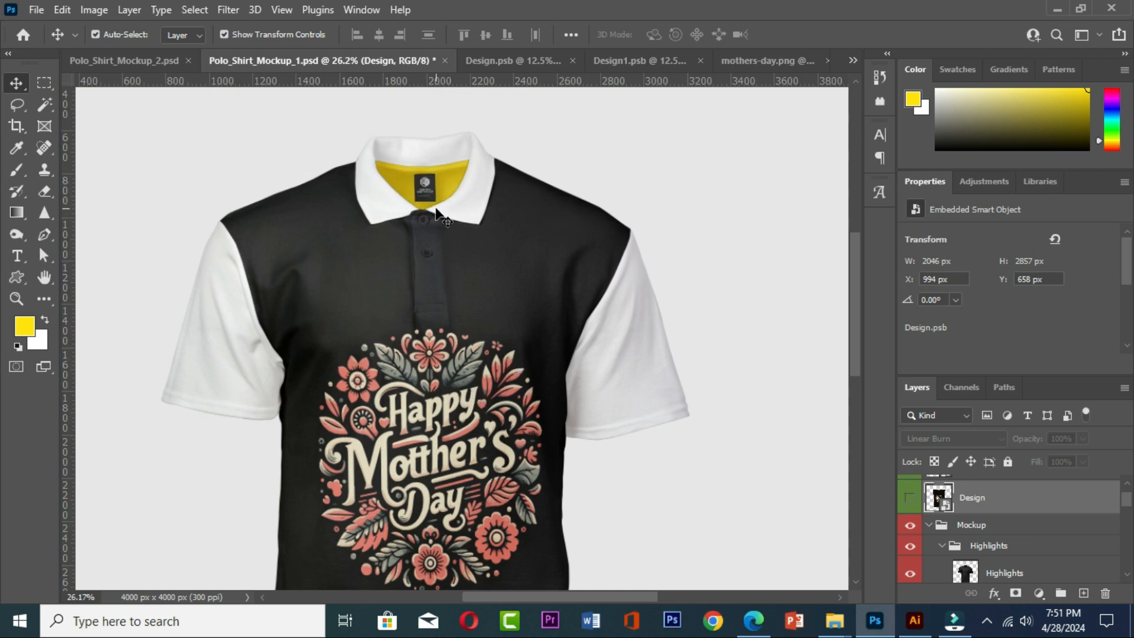
{"action": "scroll", "coordinate": [437, 213], "scroll_direction": "down", "scroll_amount": 1}
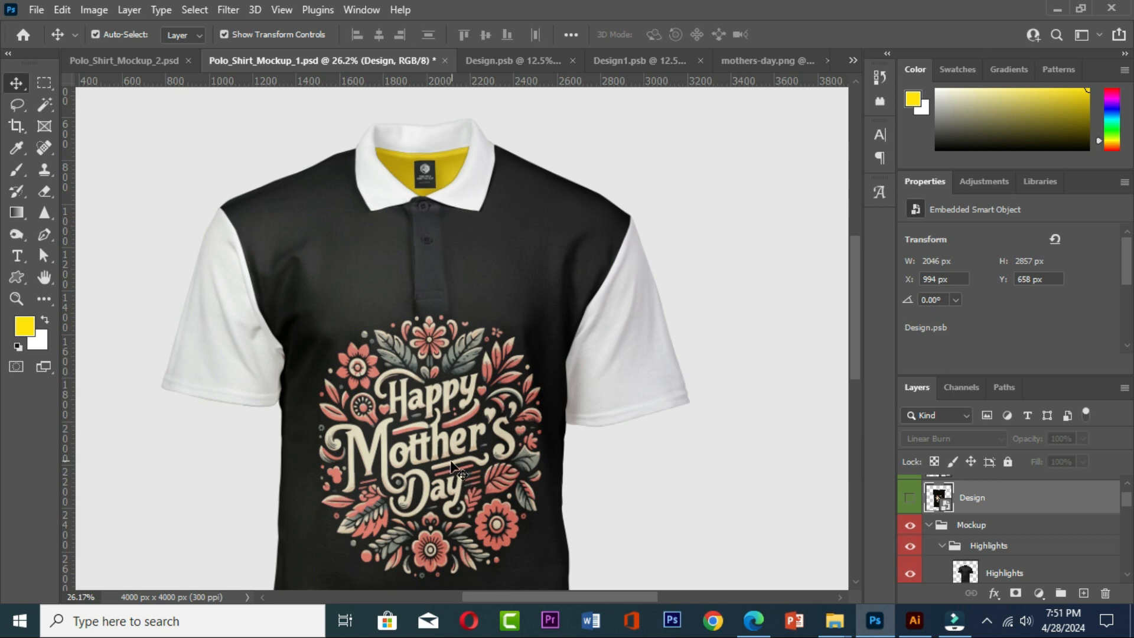
Step: Move the Mother's Day artwork down to about Y 1462 px in Design.psb and save it to update the front shirt
{"action": "left_click", "coordinate": [506, 62]}
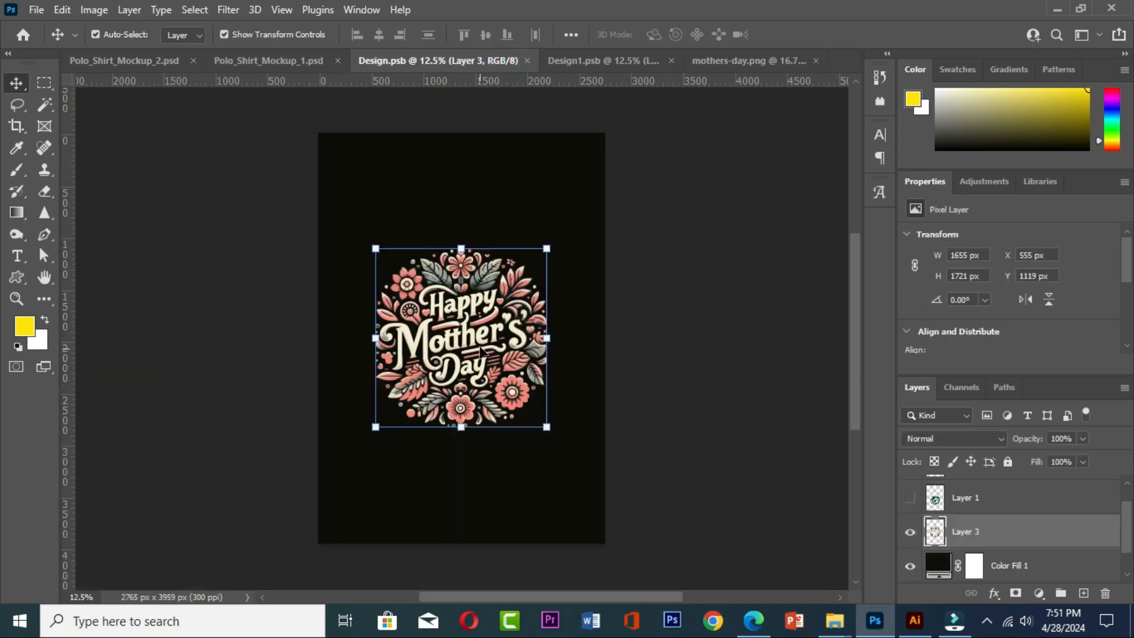
{"action": "left_click_drag", "start_coordinate": [471, 341], "coordinate": [471, 376]}
{"action": "left_click", "coordinate": [37, 10]}
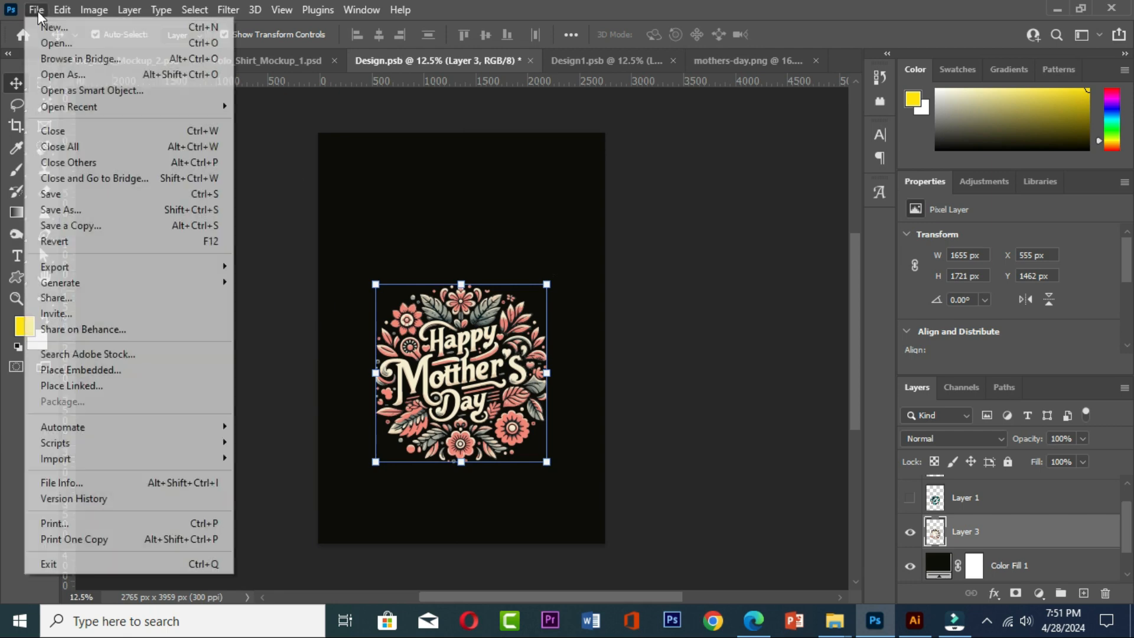
{"action": "left_click", "coordinate": [58, 195]}
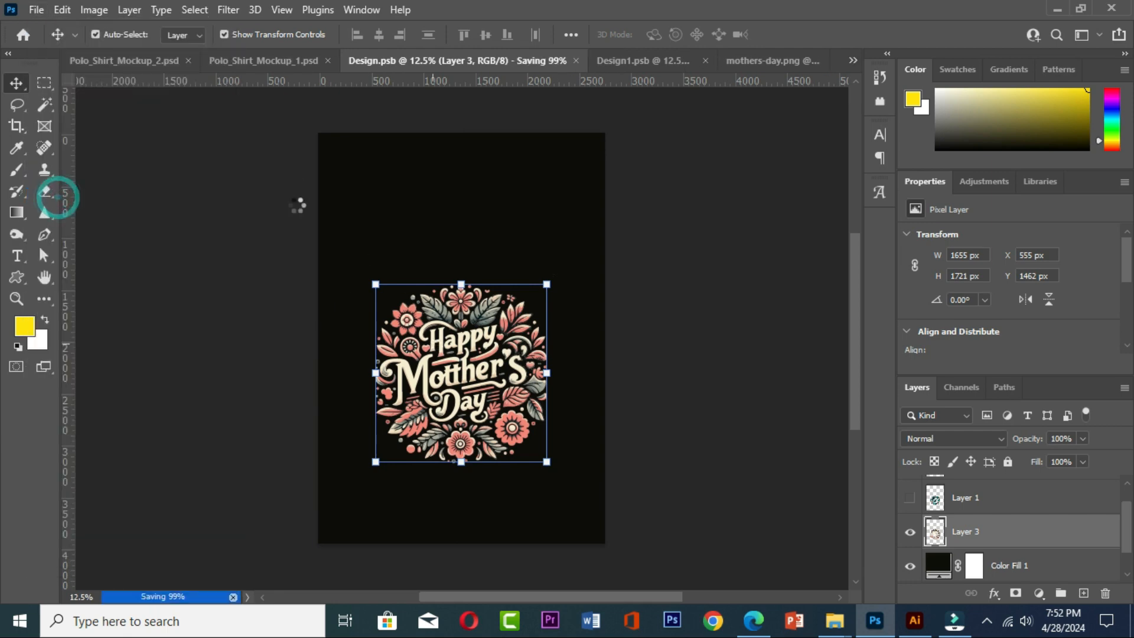
{"action": "left_click", "coordinate": [261, 61]}
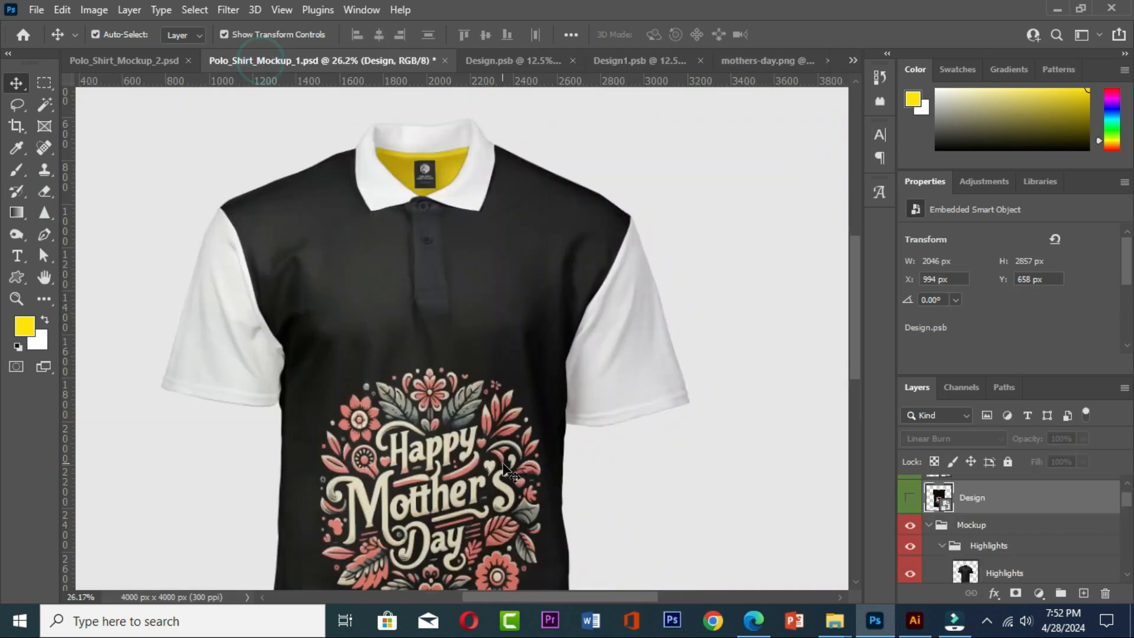
{"action": "scroll", "coordinate": [506, 469], "scroll_direction": "down", "scroll_amount": 5}
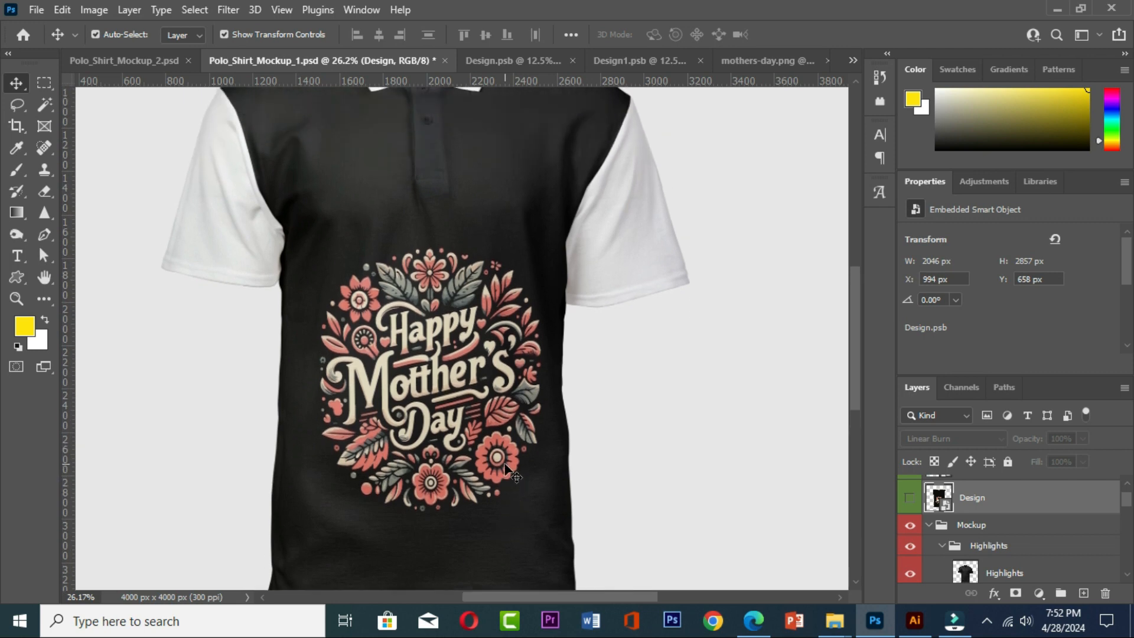
{"action": "scroll", "coordinate": [507, 470], "scroll_direction": "up", "scroll_amount": 4}
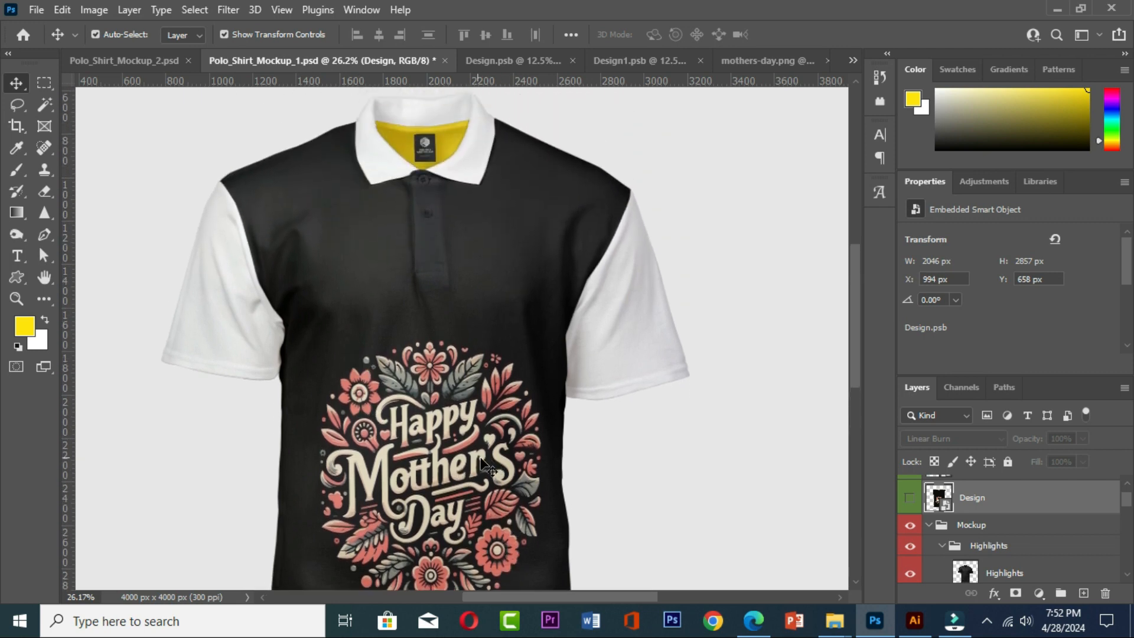
Step: Open the front shirt's Design smart object and change its dark Color Fill 1 layer to the muted reddish brown #86564b
{"action": "double_click", "coordinate": [944, 508]}
{"action": "double_click", "coordinate": [936, 566]}
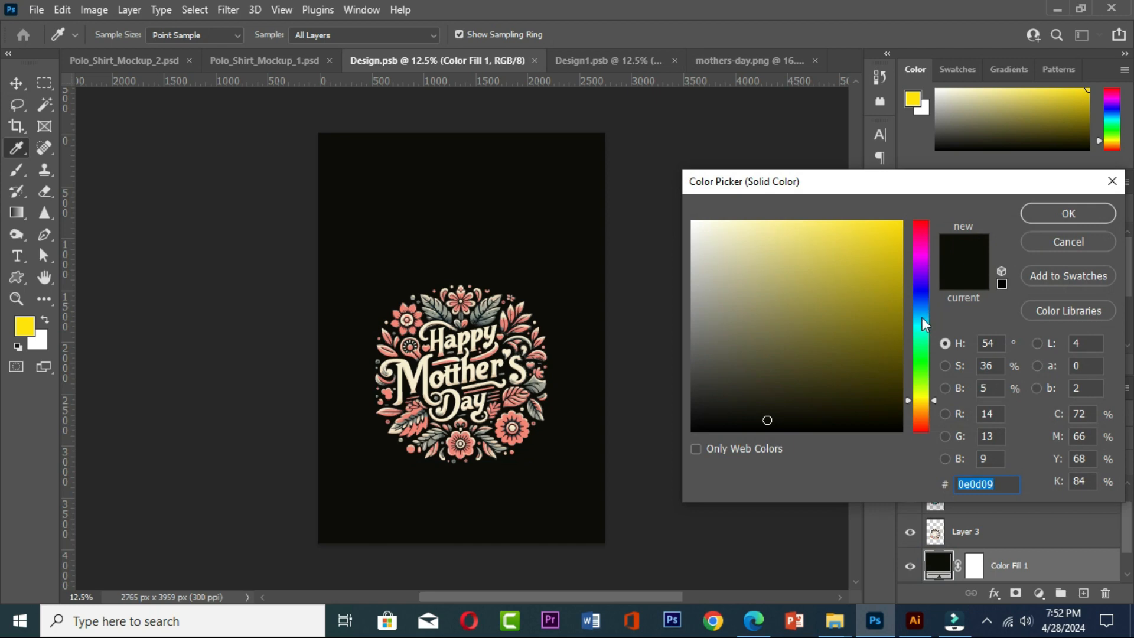
{"action": "left_click", "coordinate": [921, 426]}
{"action": "left_click", "coordinate": [858, 339]}
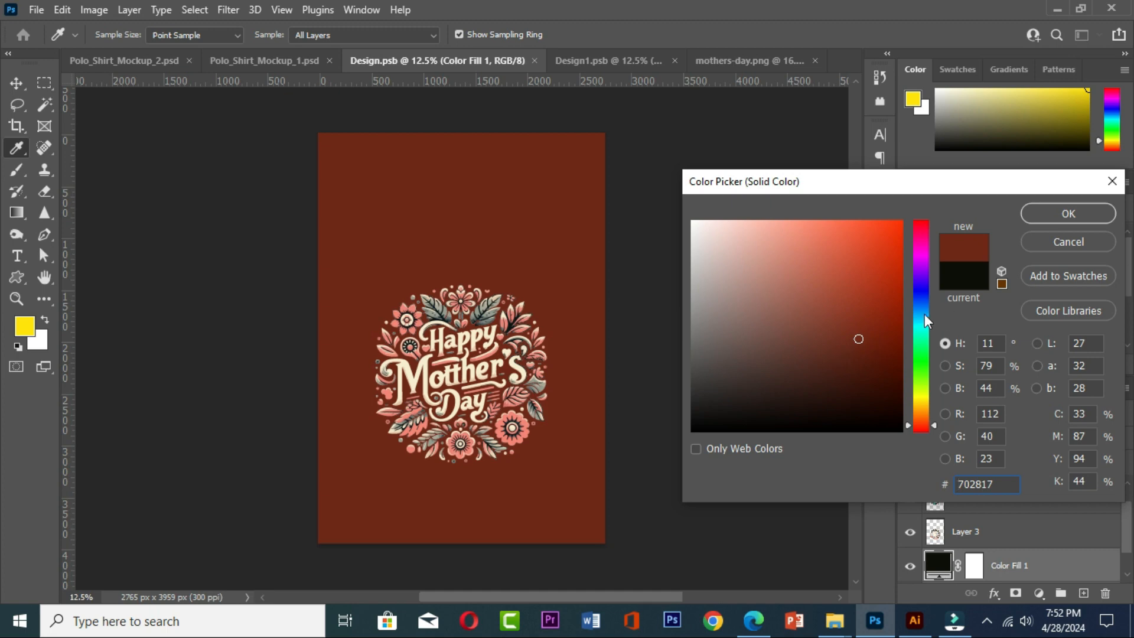
{"action": "left_click", "coordinate": [841, 322]}
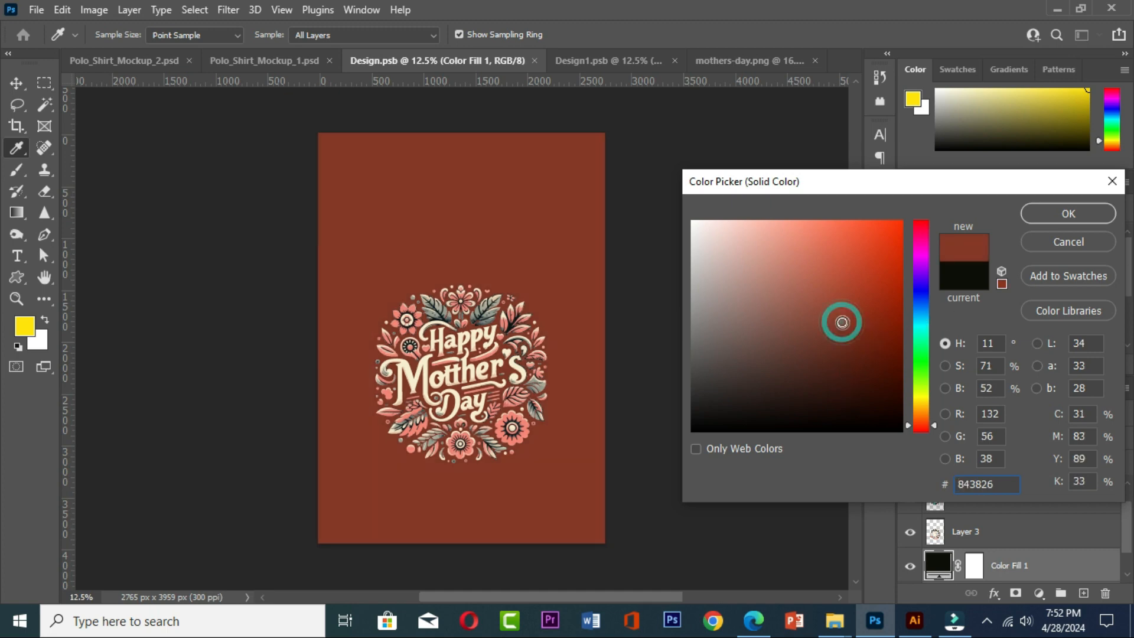
{"action": "left_click", "coordinate": [841, 314]}
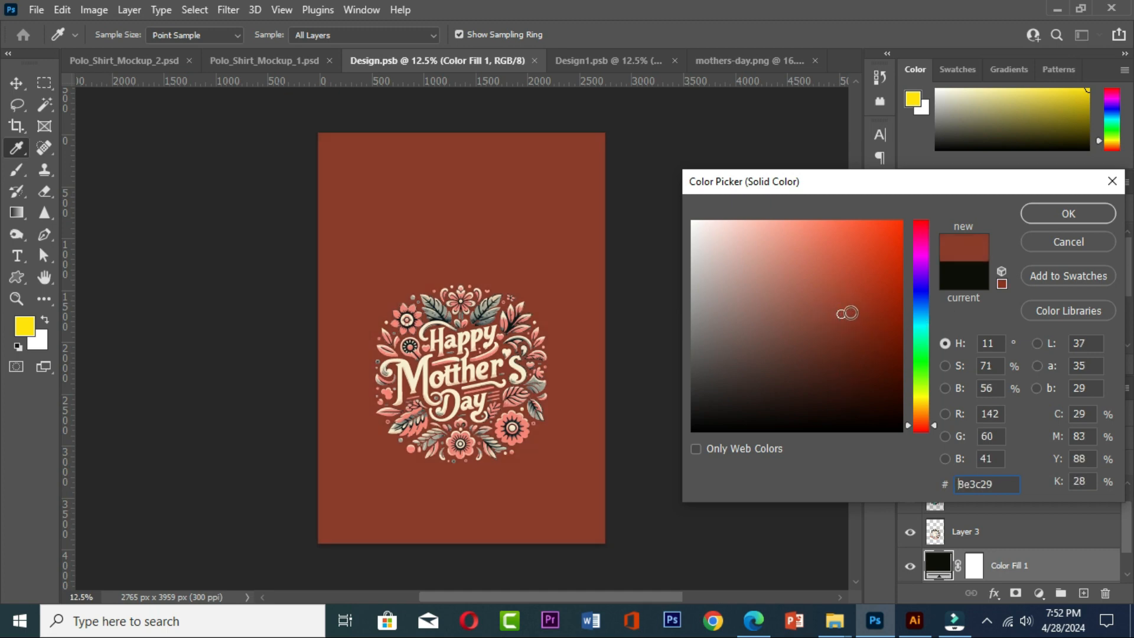
{"action": "left_click", "coordinate": [819, 302]}
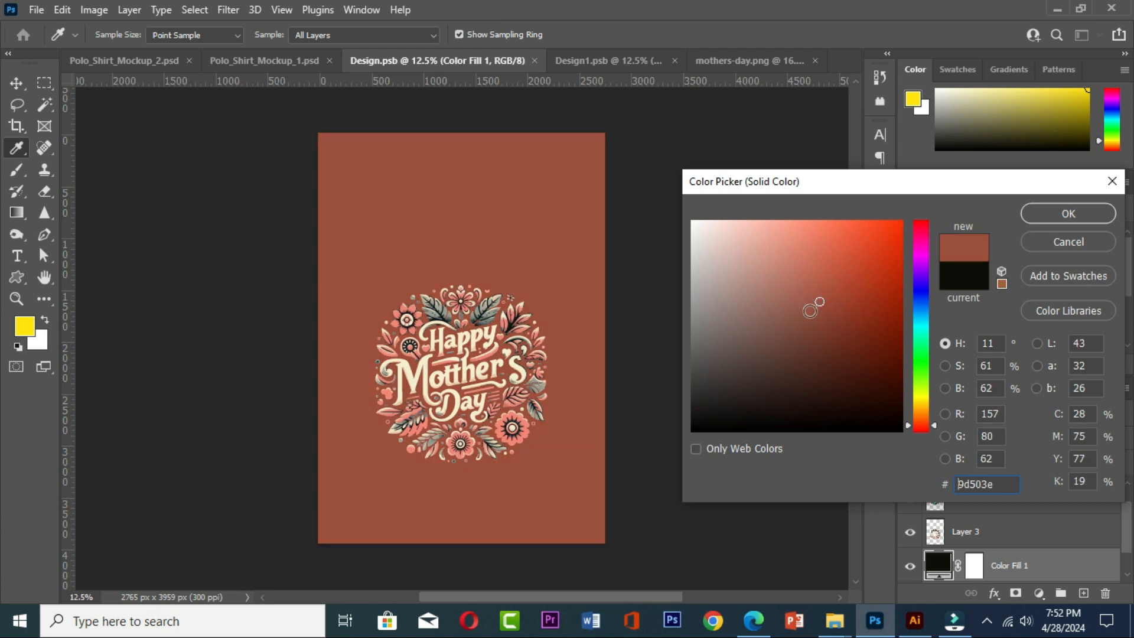
{"action": "left_click", "coordinate": [801, 315]}
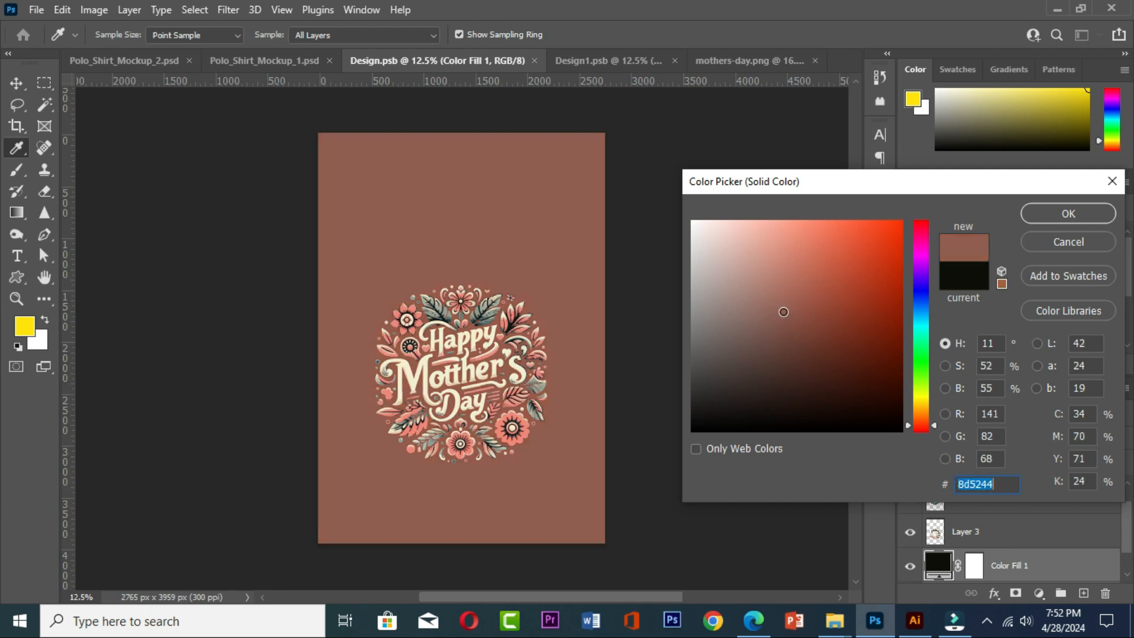
{"action": "left_click", "coordinate": [785, 320]}
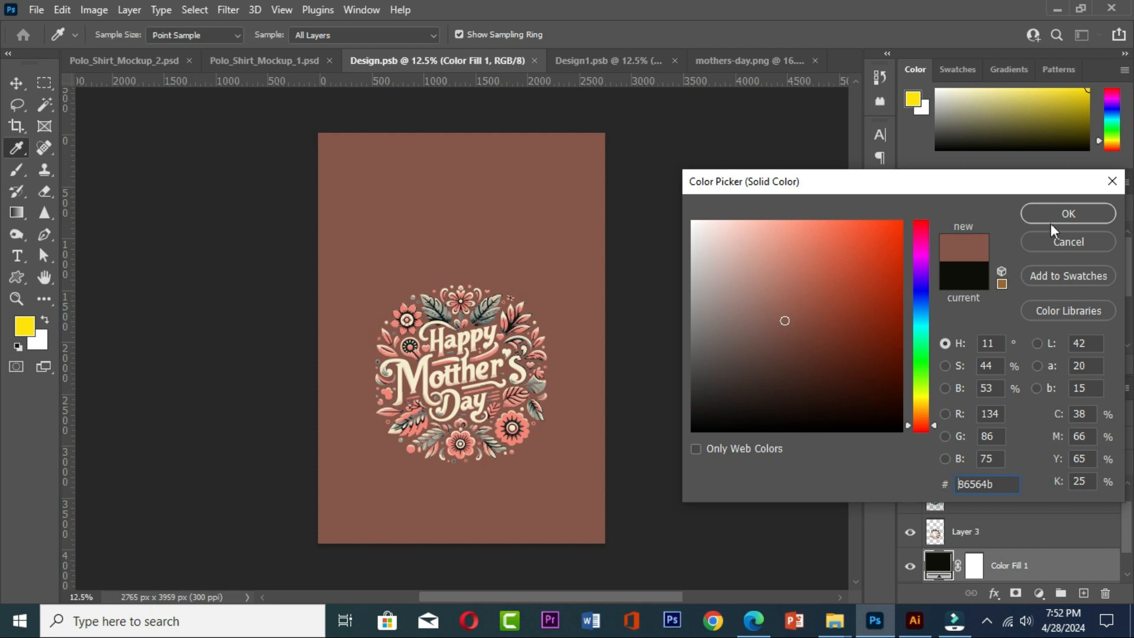
{"action": "left_click", "coordinate": [1066, 214]}
Step: Save Design.psb and inspect the recoloured front shirt from collar to hem in Polo_Shirt_Mockup_1.psd
{"action": "left_click", "coordinate": [38, 10]}
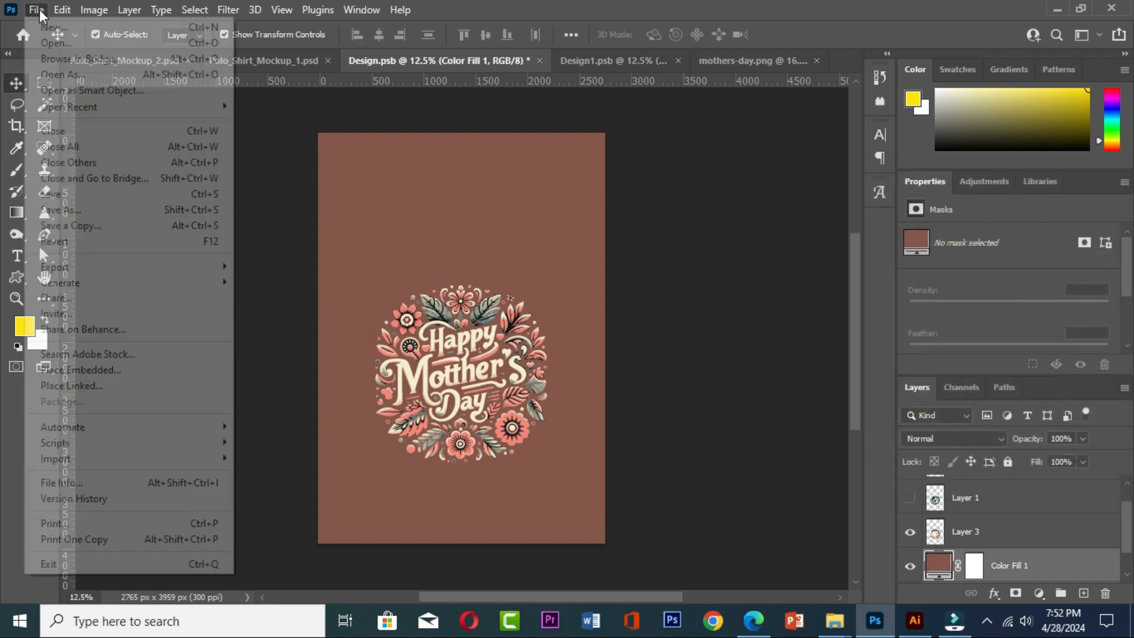
{"action": "left_click", "coordinate": [53, 194]}
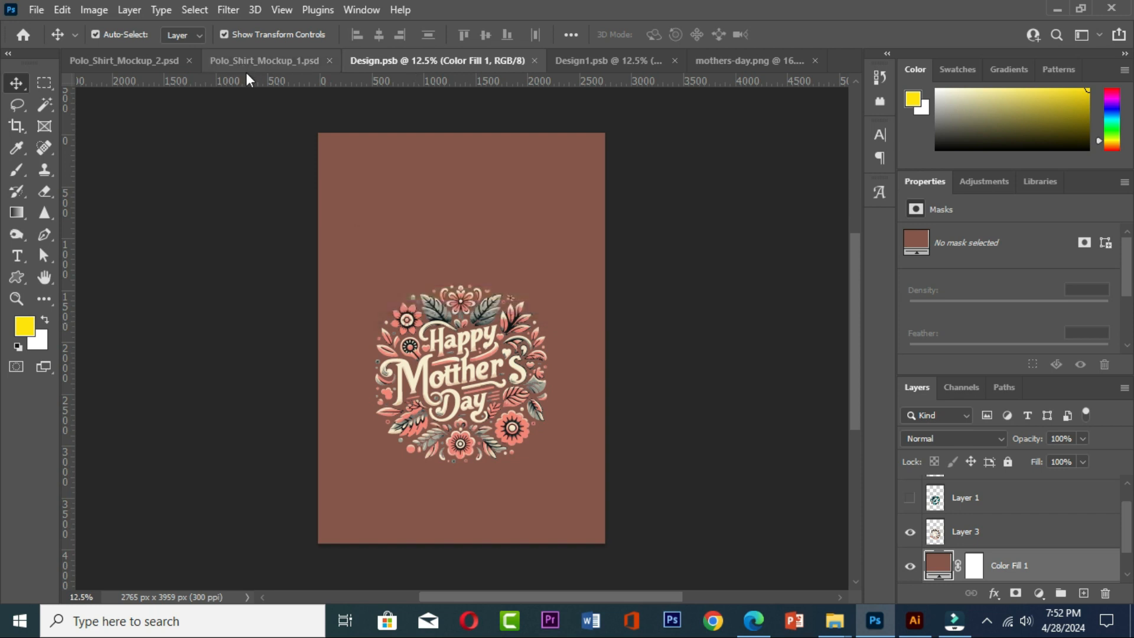
{"action": "left_click", "coordinate": [246, 61]}
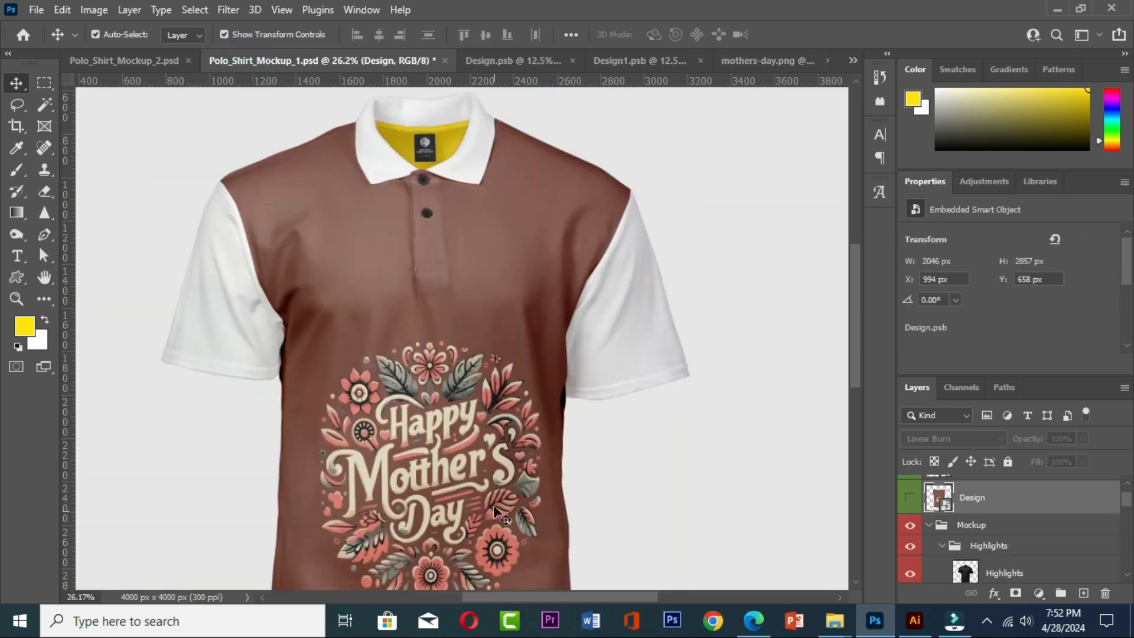
{"action": "scroll", "coordinate": [494, 509], "scroll_direction": "down", "scroll_amount": 5}
{"action": "scroll", "coordinate": [473, 498], "scroll_direction": "down", "scroll_amount": 3}
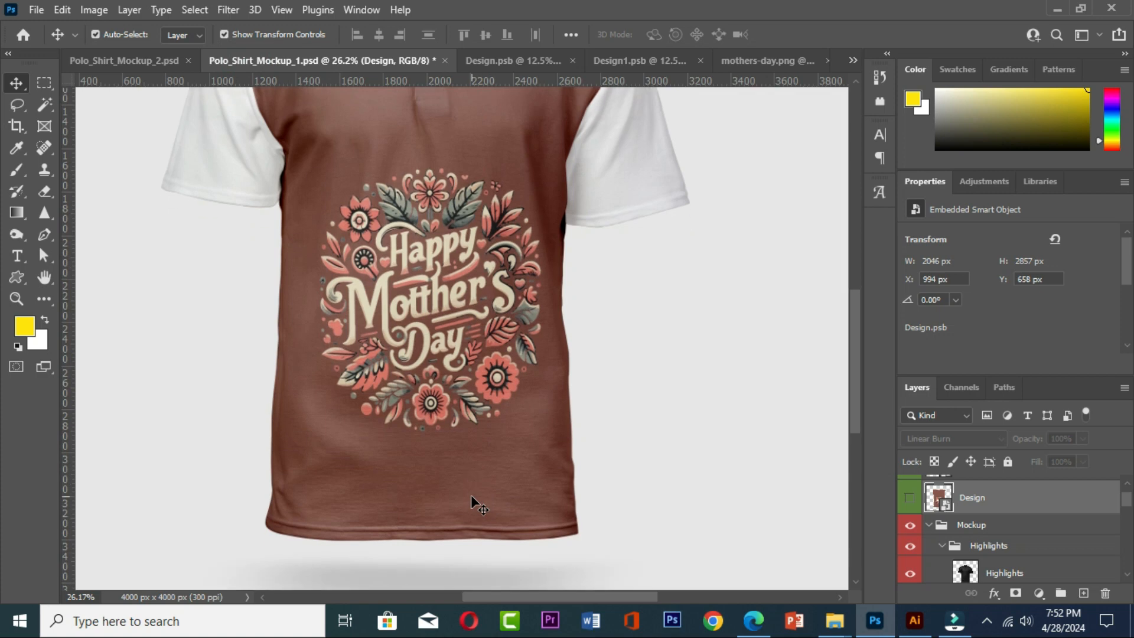
{"action": "scroll", "coordinate": [473, 498], "scroll_direction": "up", "scroll_amount": 4}
{"action": "scroll", "coordinate": [397, 407], "scroll_direction": "up", "scroll_amount": 3}
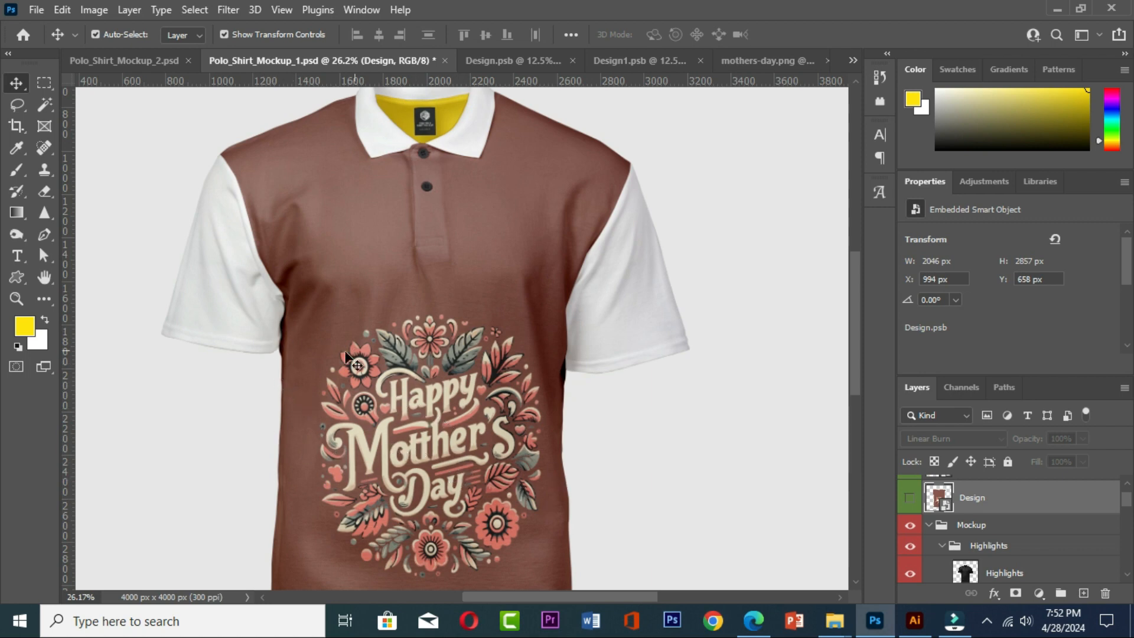
{"action": "scroll", "coordinate": [399, 366], "scroll_direction": "up", "scroll_amount": 2}
{"action": "scroll", "coordinate": [420, 441], "scroll_direction": "down", "scroll_amount": 8}
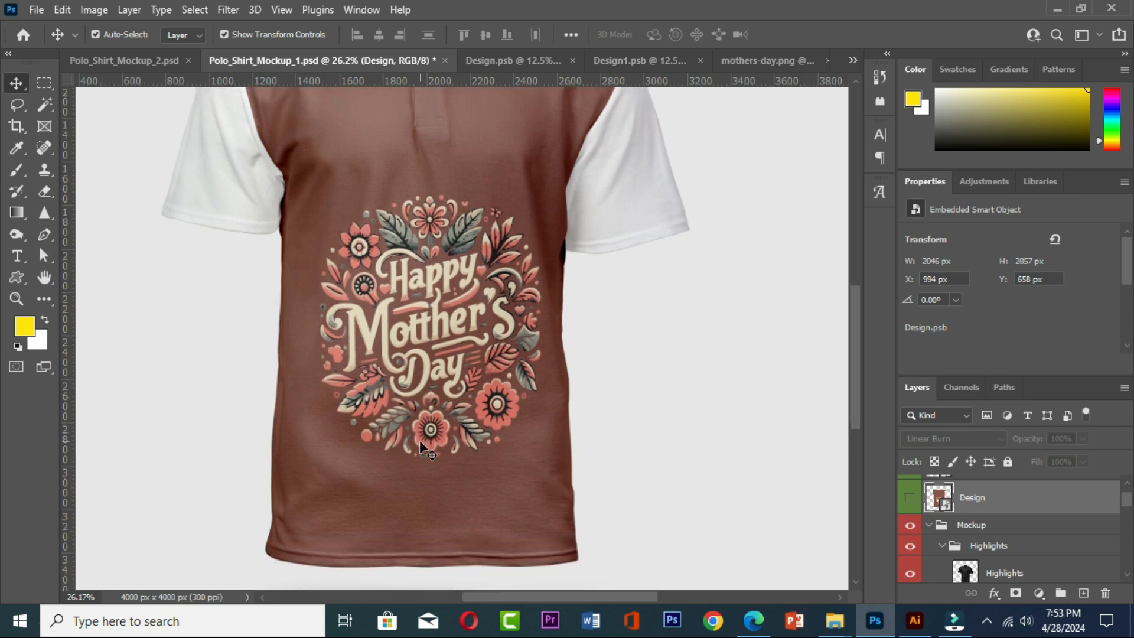
Step: Open the Design smart object of Polo_Shirt_Mockup_2.psd and set its Color Fill 1 layer to the reddish brown #804f42
{"action": "left_click", "coordinate": [98, 59]}
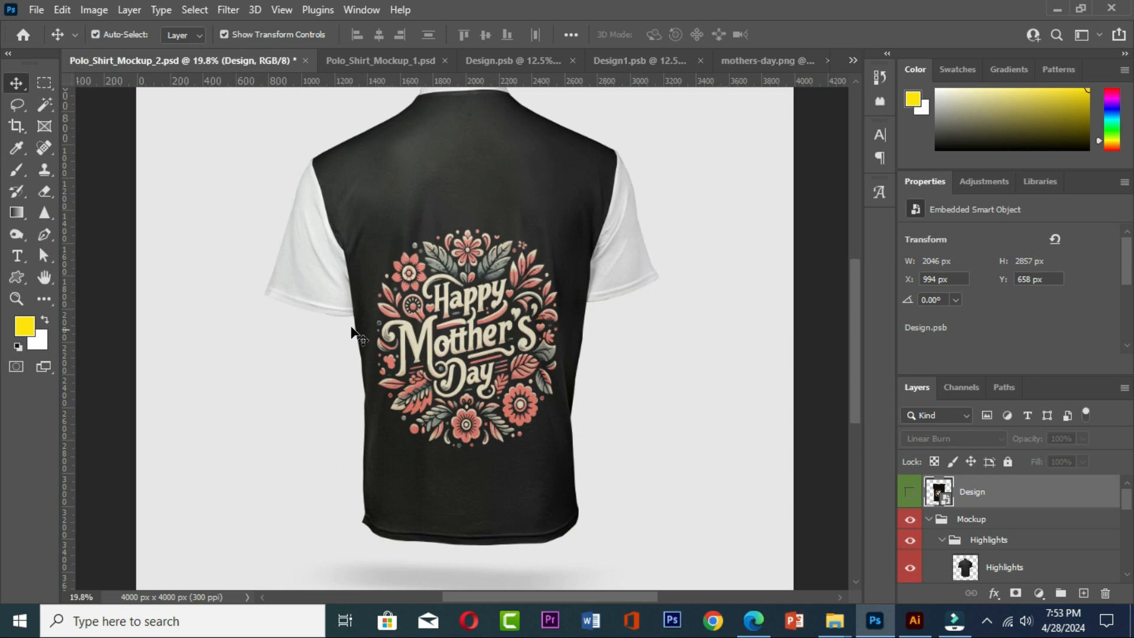
{"action": "double_click", "coordinate": [945, 500]}
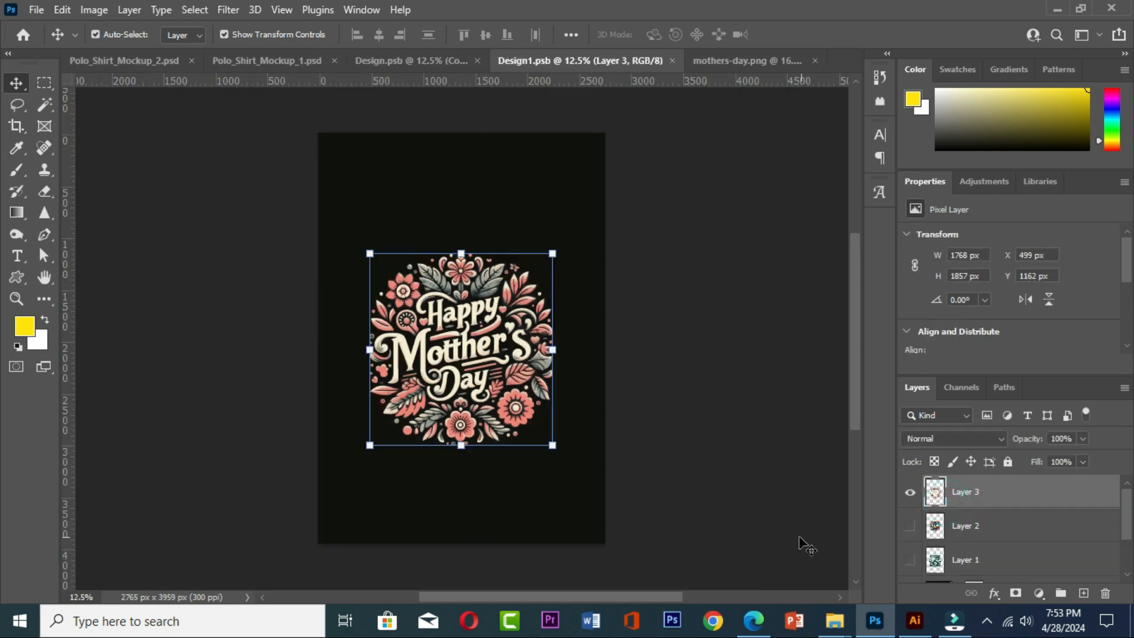
{"action": "scroll", "coordinate": [1003, 564], "scroll_direction": "down", "scroll_amount": 2}
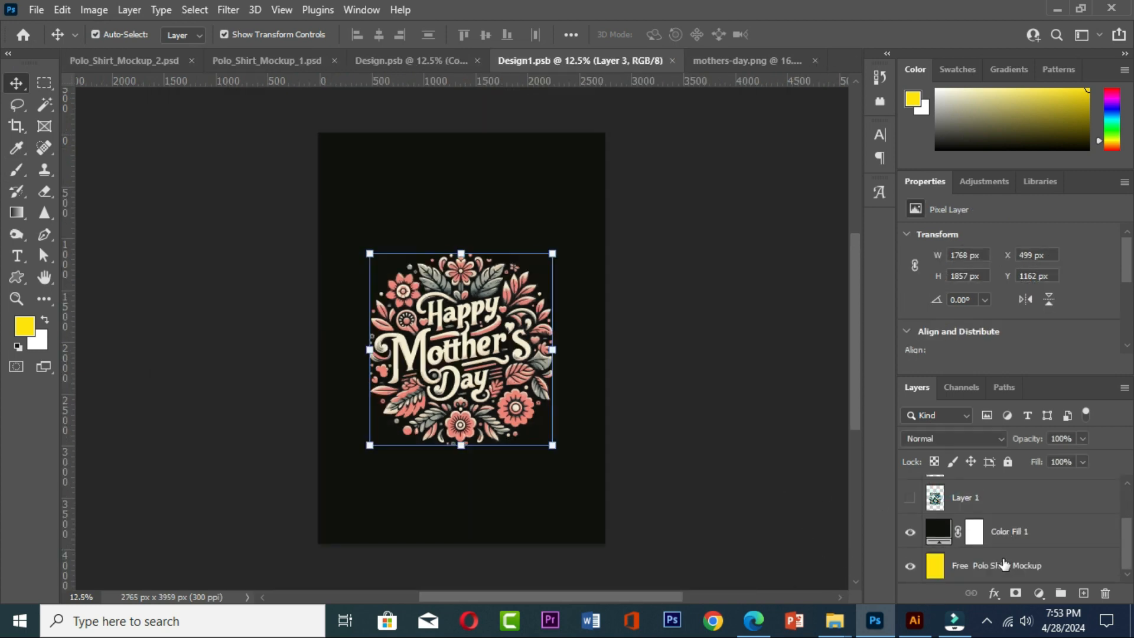
{"action": "double_click", "coordinate": [934, 529]}
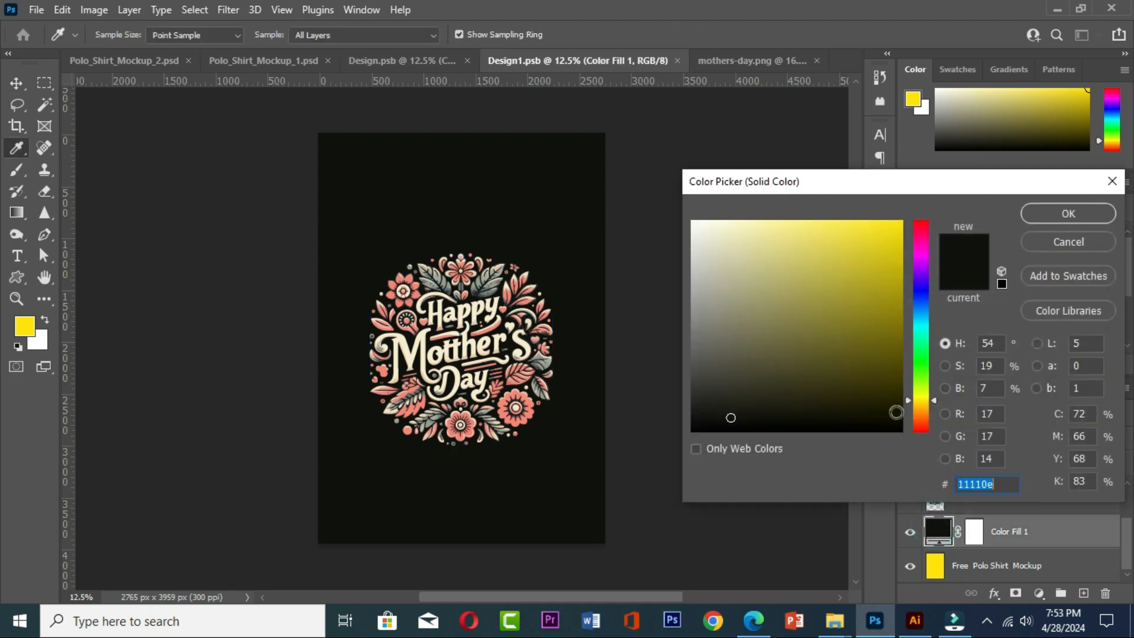
{"action": "left_click", "coordinate": [922, 424]}
{"action": "left_click", "coordinate": [794, 326]}
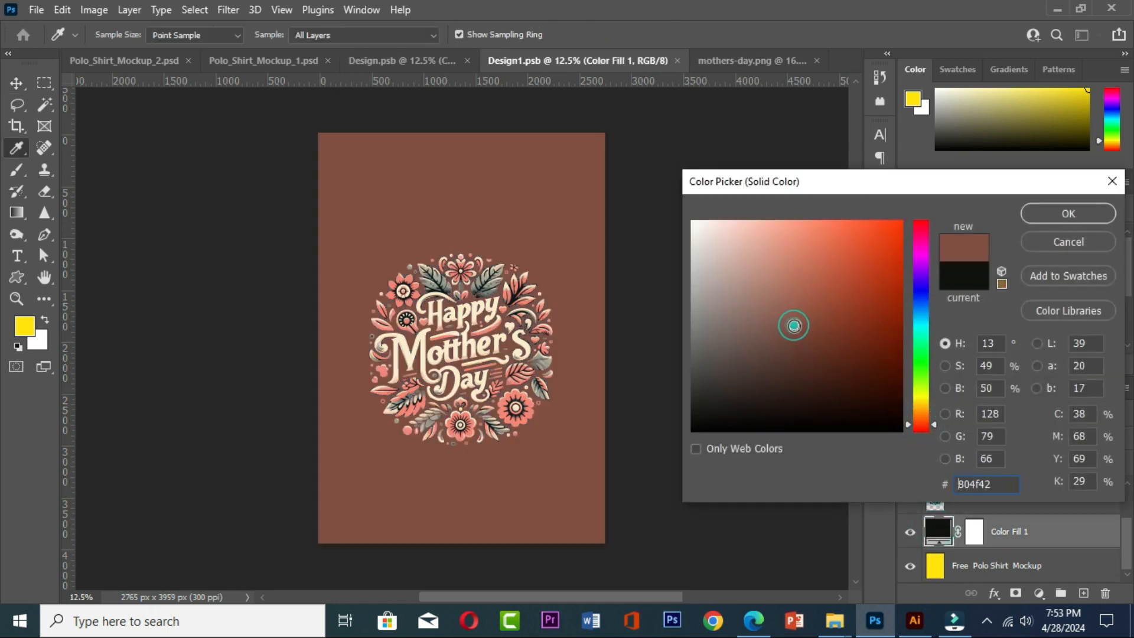
{"action": "left_click", "coordinate": [1040, 218]}
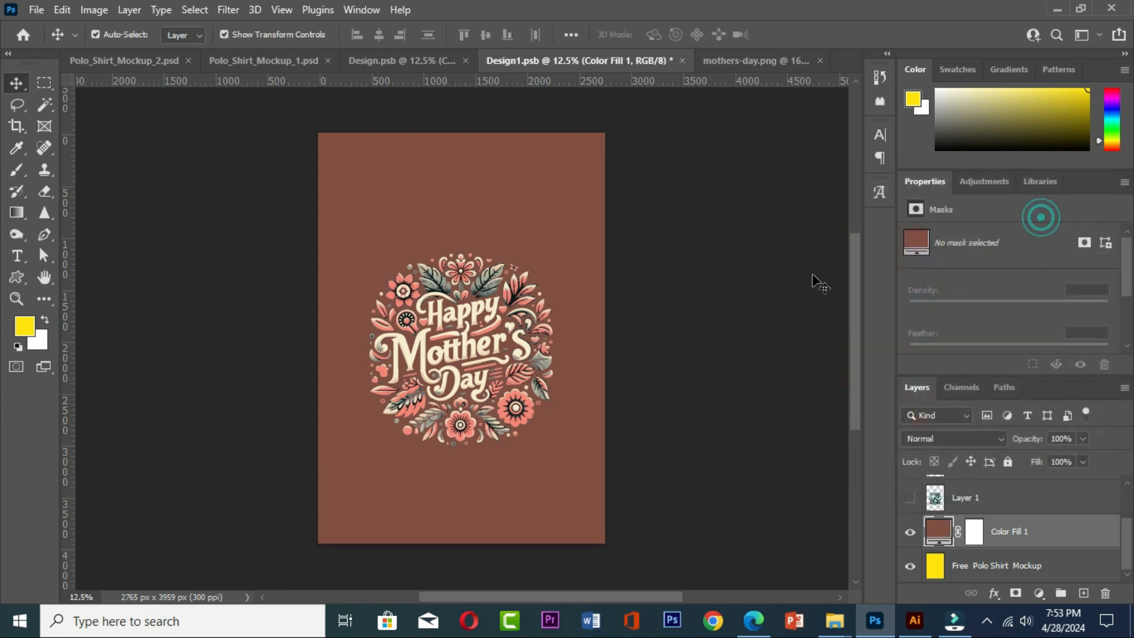
Step: Save Design1.psb to update the back shirt and check its new colour in Polo_Shirt_Mockup_2.psd
{"action": "left_click", "coordinate": [98, 61]}
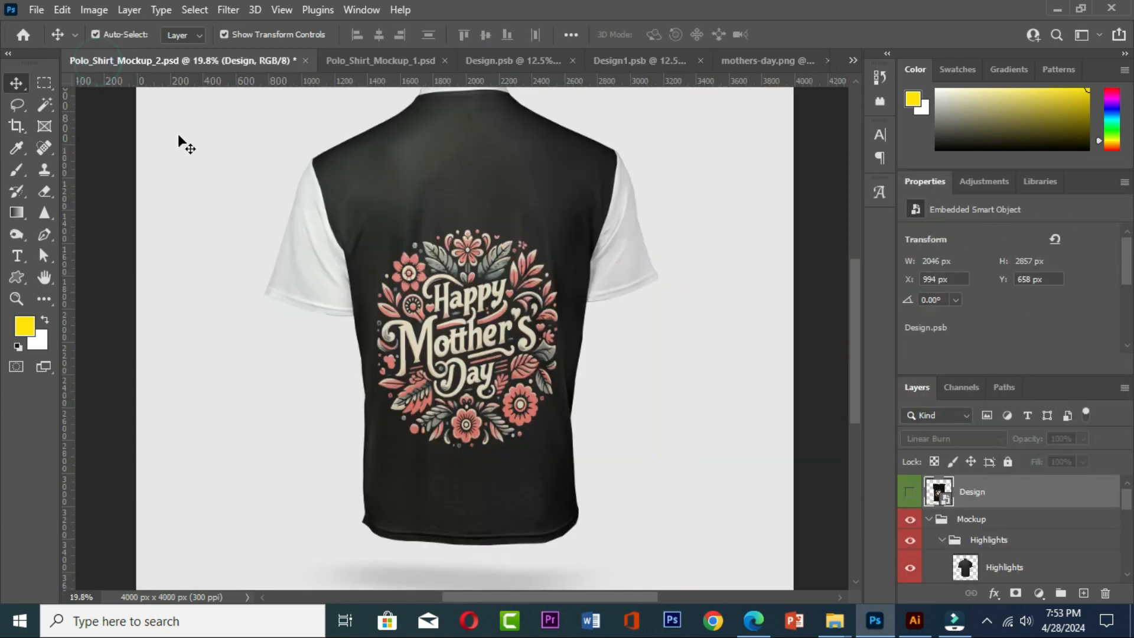
{"action": "left_click", "coordinate": [352, 61]}
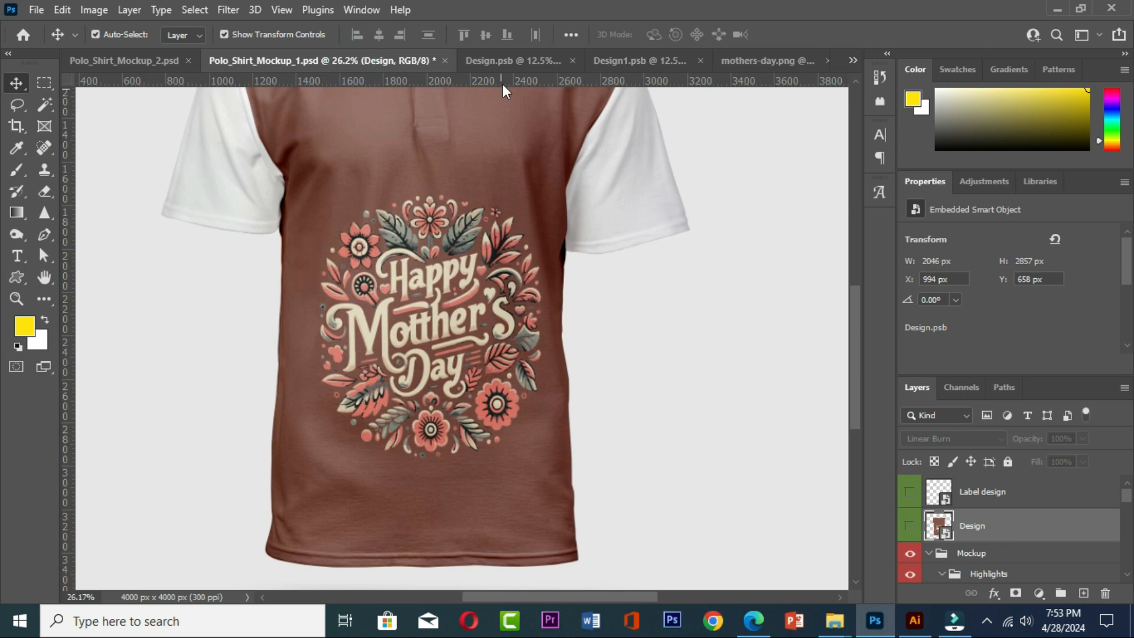
{"action": "left_click", "coordinate": [511, 60]}
{"action": "left_click", "coordinate": [35, 11]}
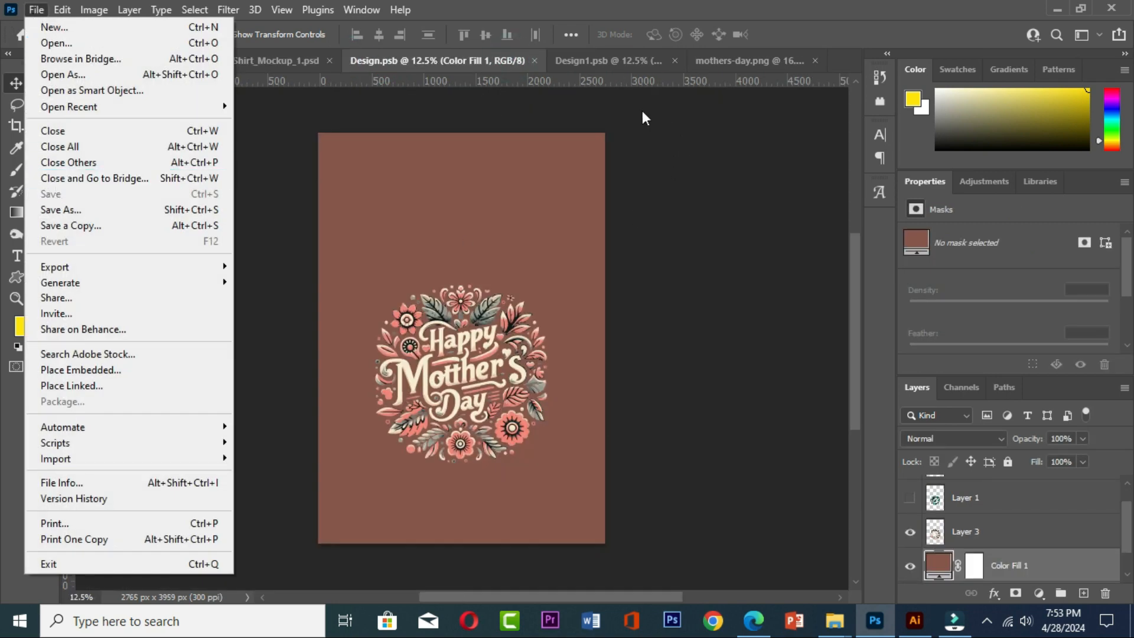
{"action": "left_click", "coordinate": [601, 60]}
{"action": "left_click", "coordinate": [601, 59]}
{"action": "left_click", "coordinate": [37, 10]}
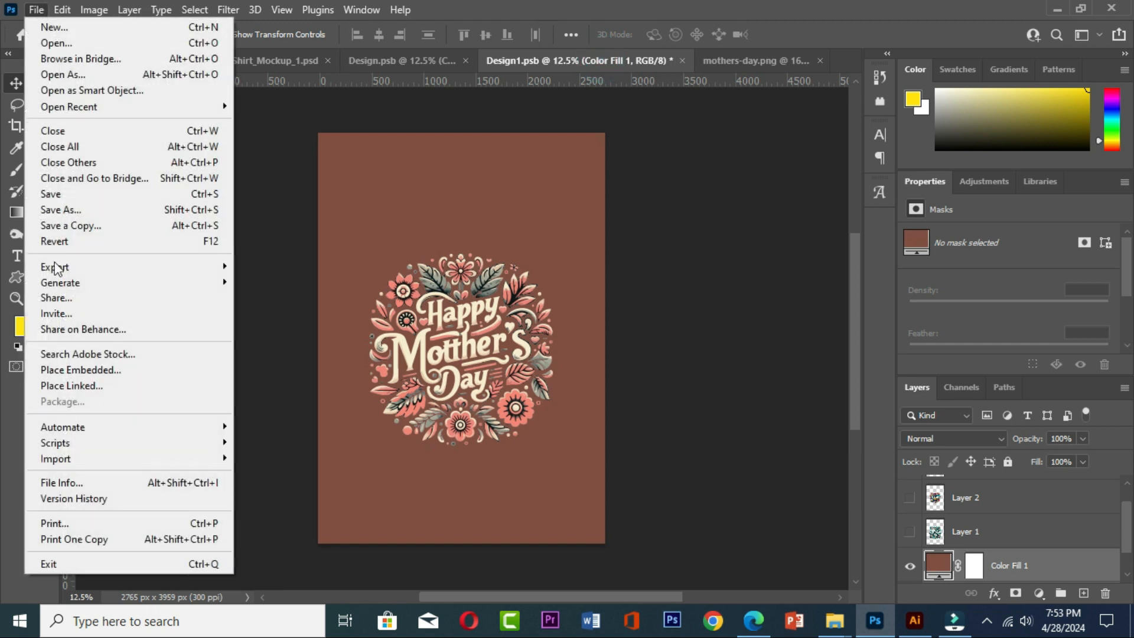
{"action": "left_click", "coordinate": [56, 193]}
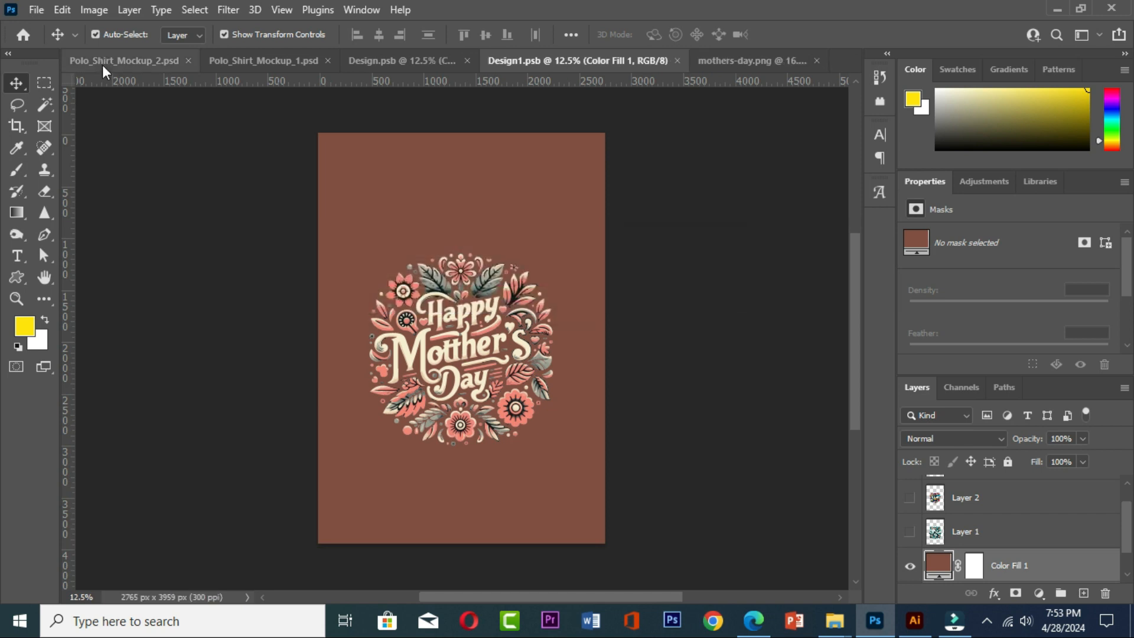
{"action": "left_click", "coordinate": [101, 65]}
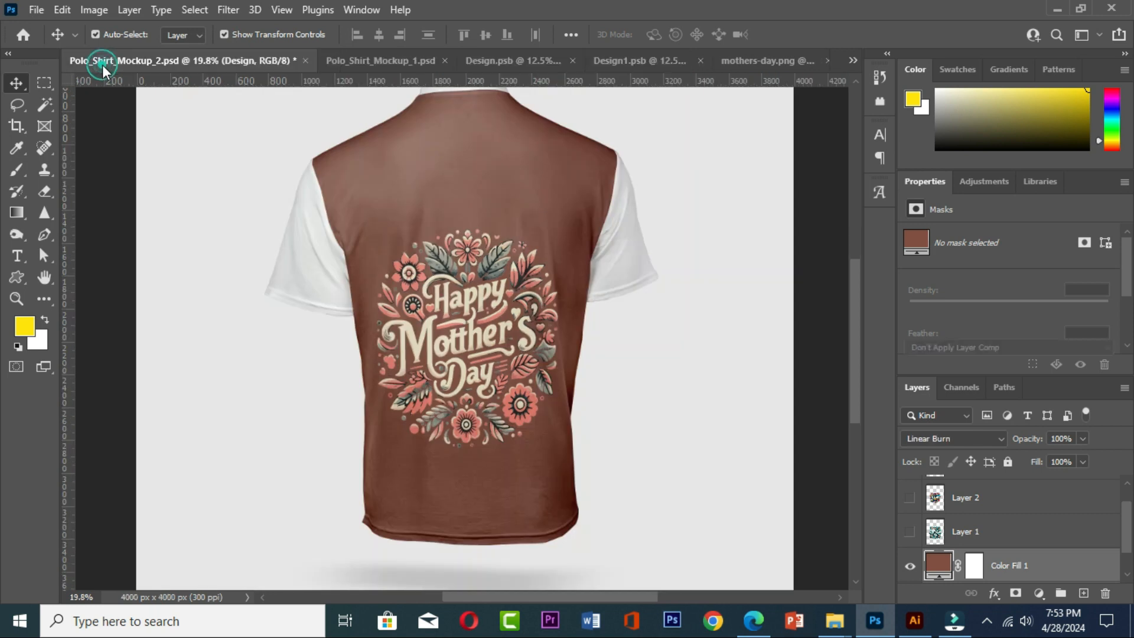